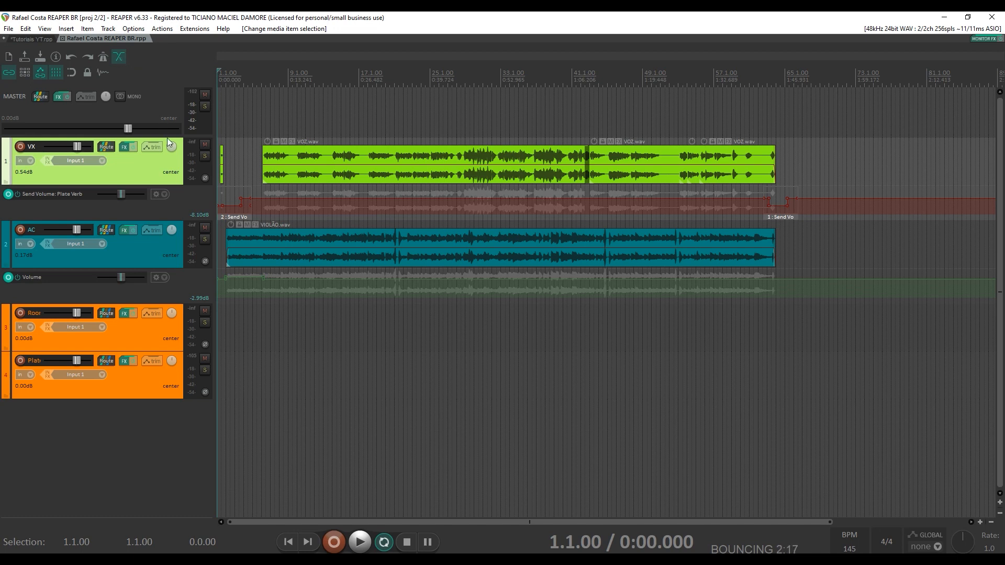
# Mute the VX track and play the acoustic guitar without the vocal from around bar 14
pyautogui.click(203, 144)
pyautogui.click(337, 78)
pyautogui.press('space')
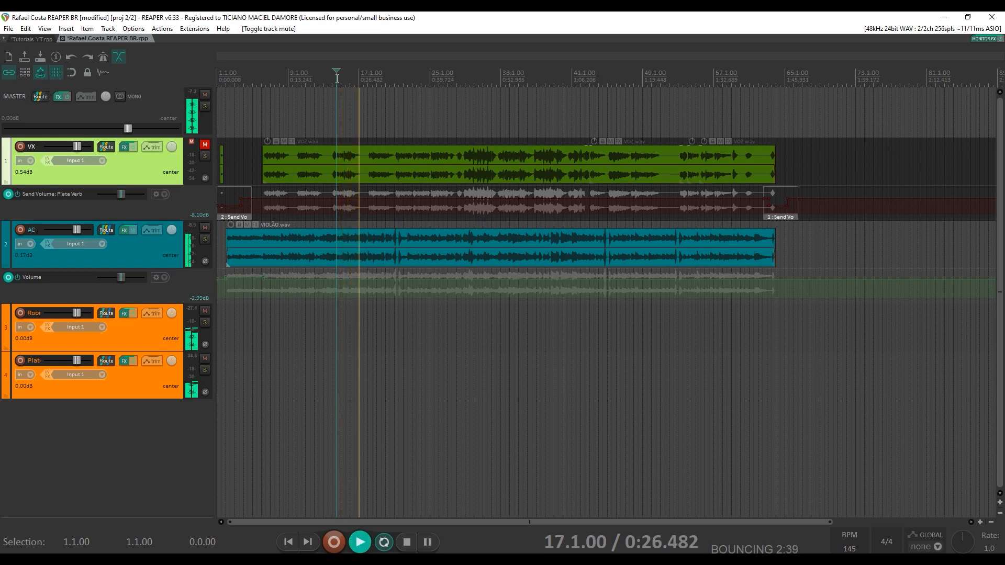
pyautogui.press('space')
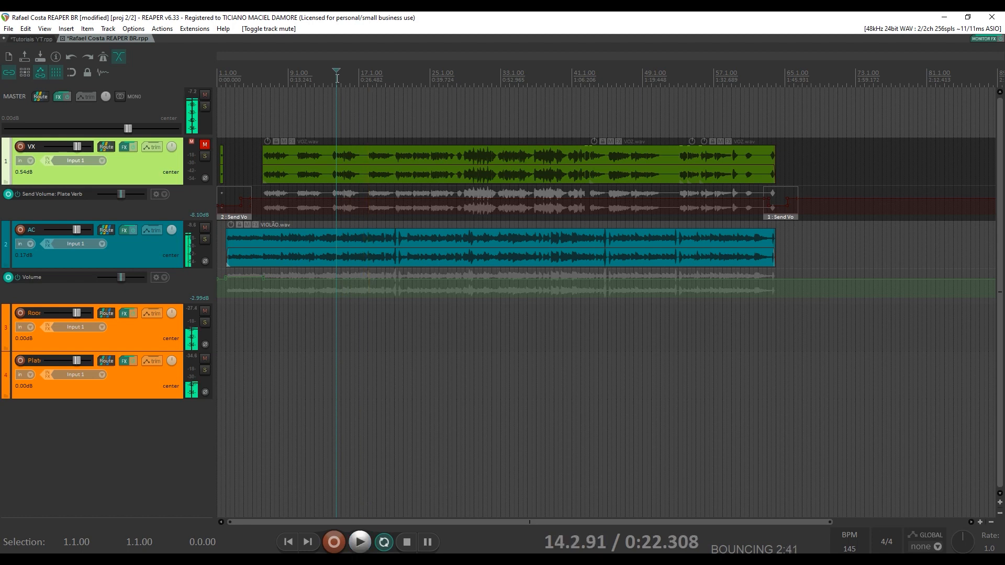
# Mark a time selection from 21.3.85 to 35.3.08, and play the guitar's entrance from 1.4.21
pyautogui.moveTo(401, 102); pyautogui.dragTo(523, 105)
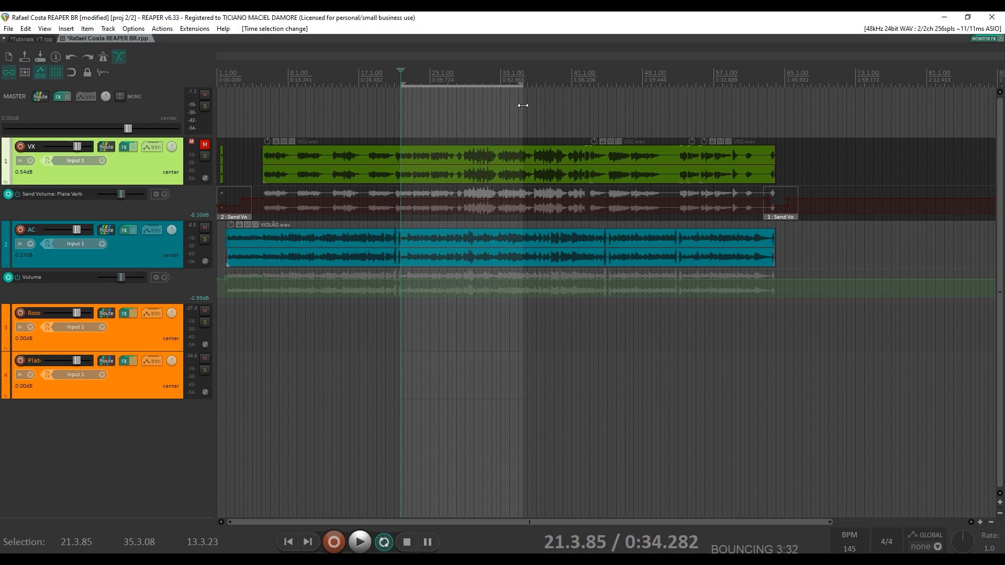
pyautogui.scroll(10, 523, 105)
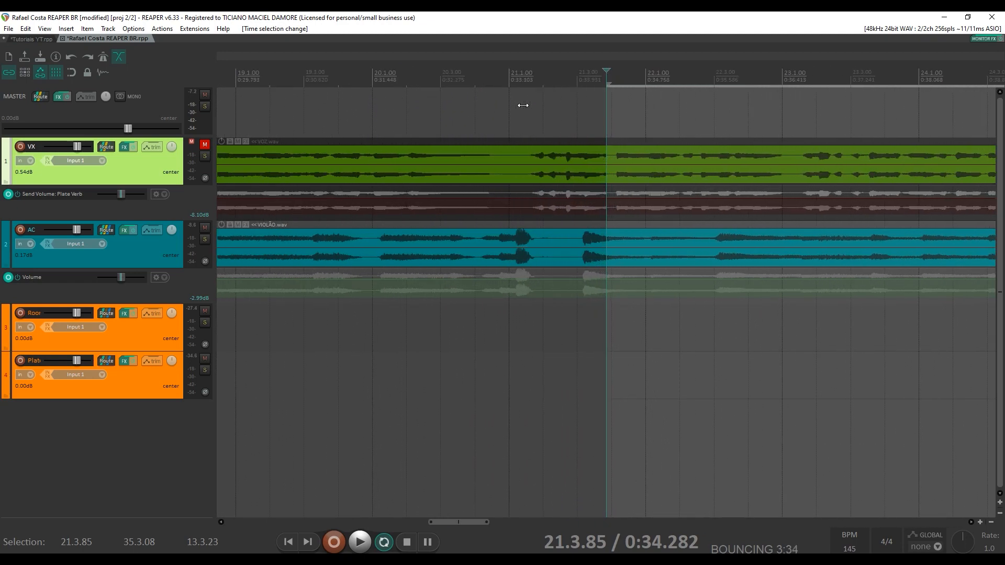
pyautogui.press('Home')
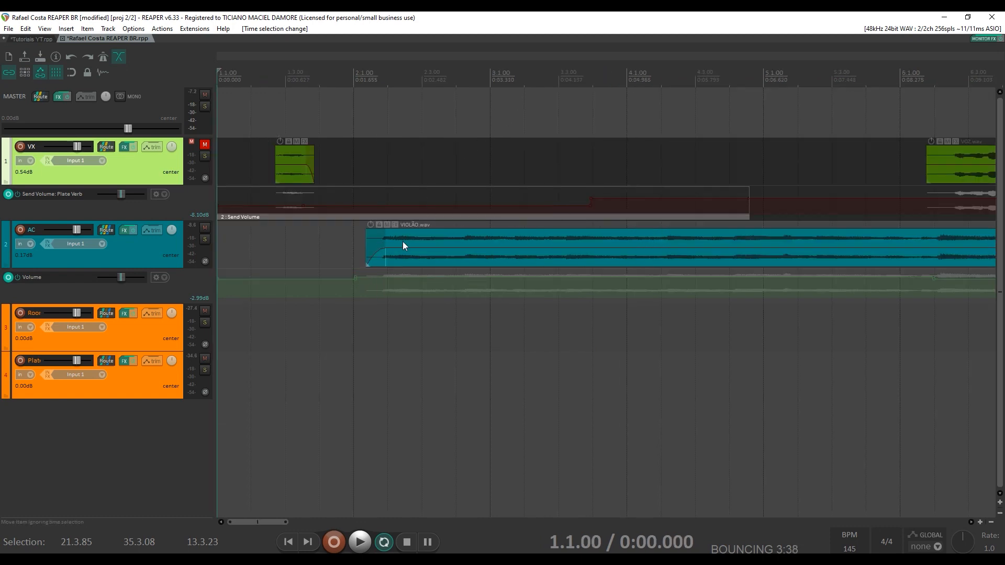
pyautogui.click(327, 79)
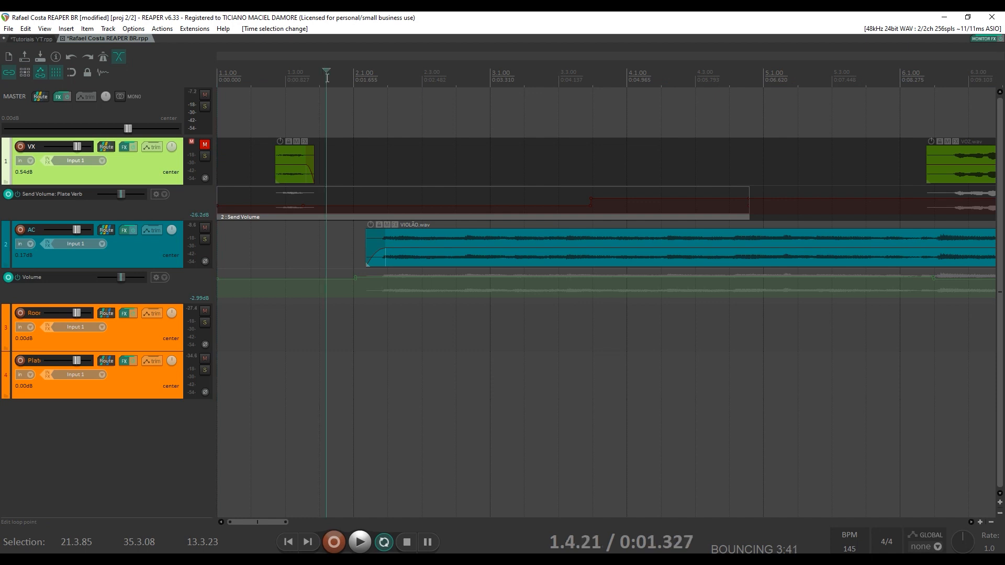
pyautogui.press('space')
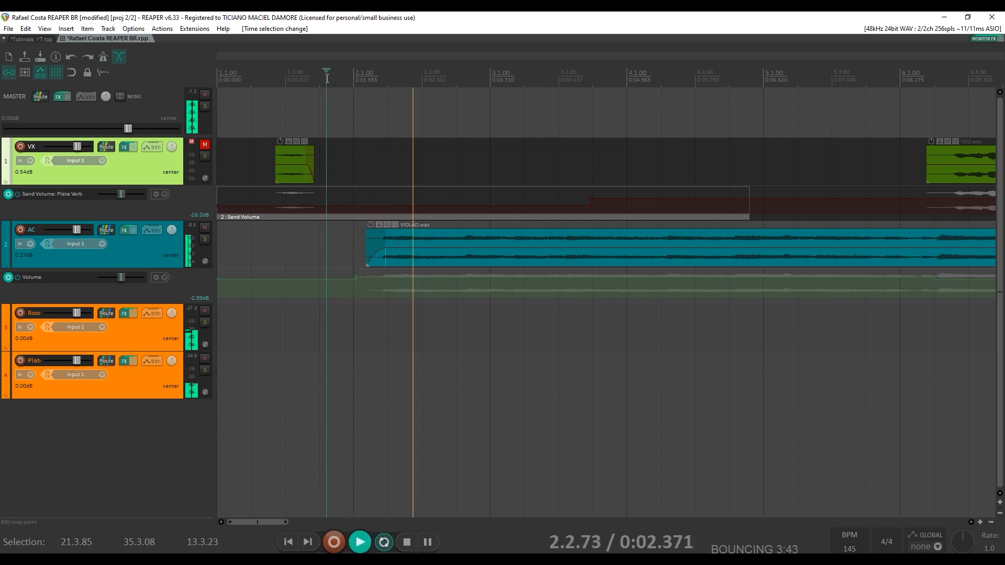
pyautogui.press('space')
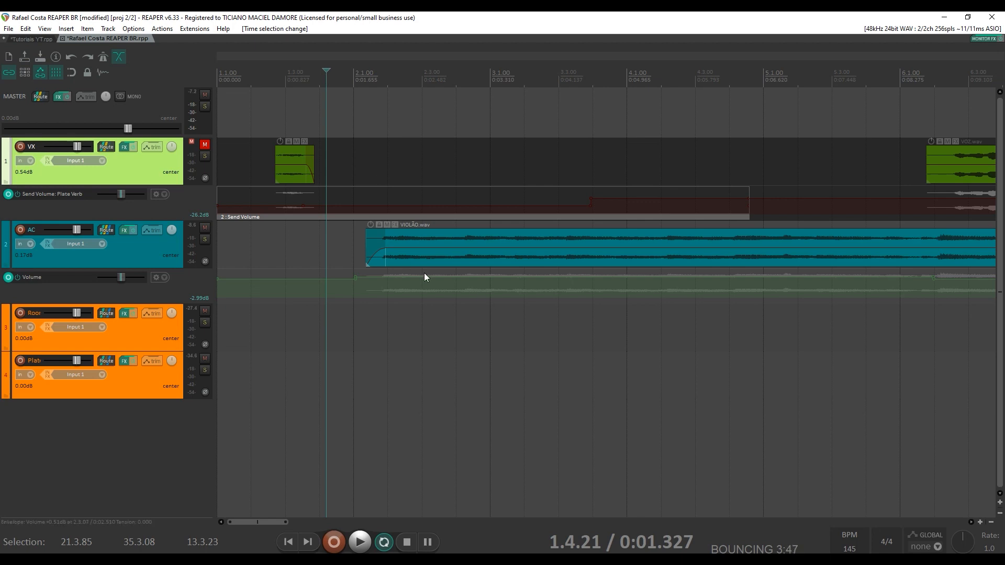
# Adjust the fade-out at the end of the VIOLÃO item and add a short fade-in to the VOZ item starting near bar 6
pyautogui.press('End')
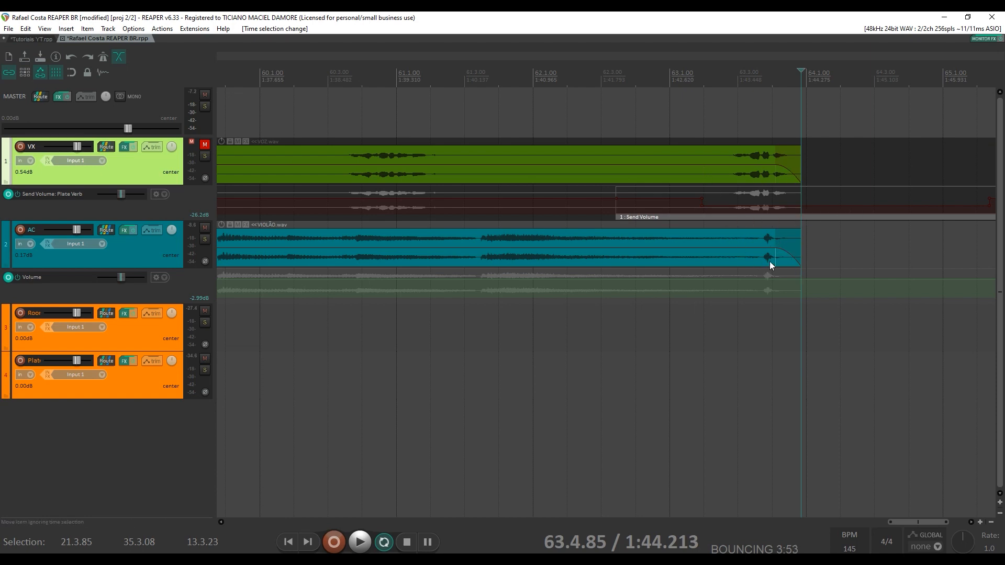
pyautogui.moveTo(777, 251)
pyautogui.mouseDown()
pyautogui.moveTo(802, 256)
pyautogui.moveTo(796, 235)
pyautogui.moveTo(776, 239)
pyautogui.mouseUp()
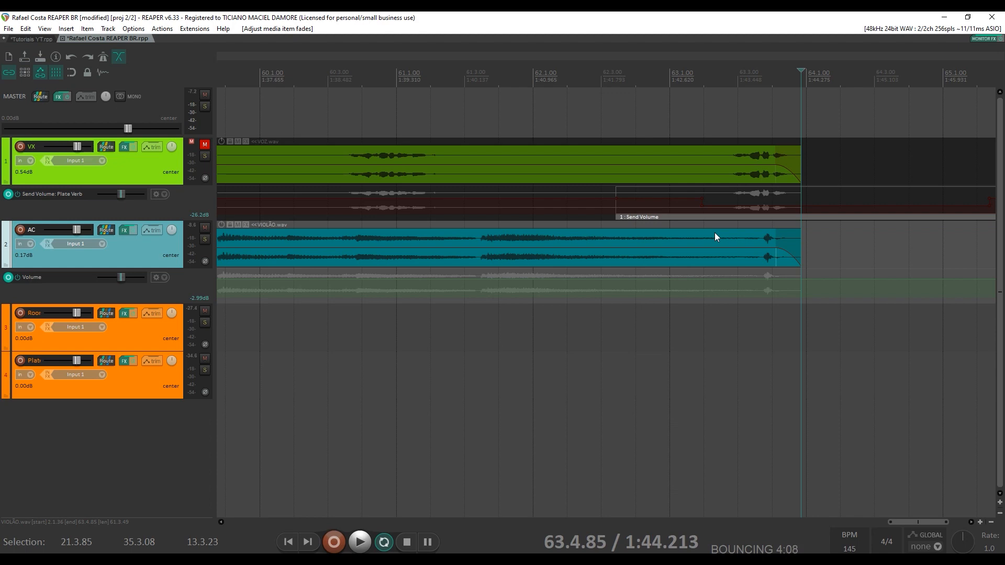
pyautogui.press('Home')
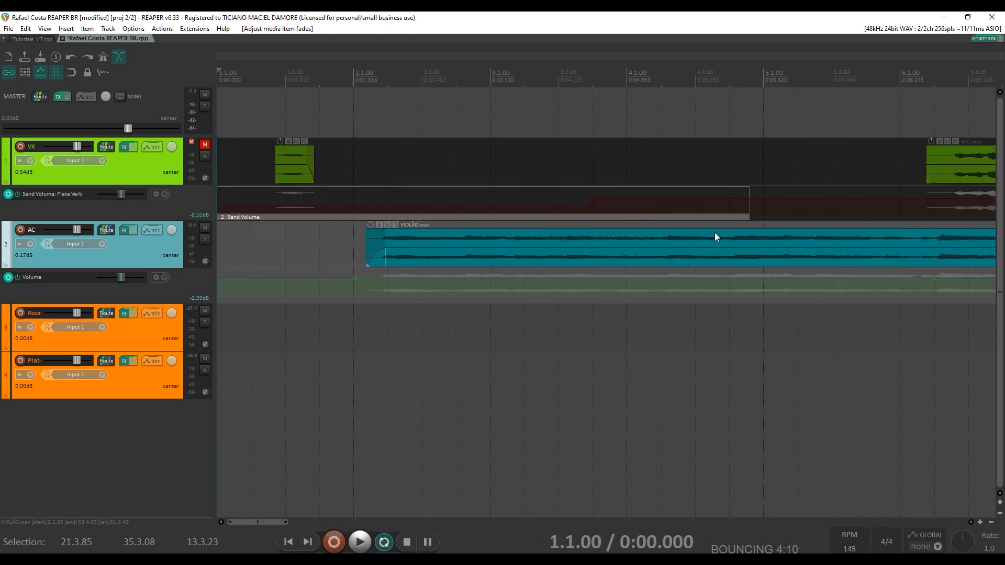
pyautogui.scroll(-2, 714, 232)
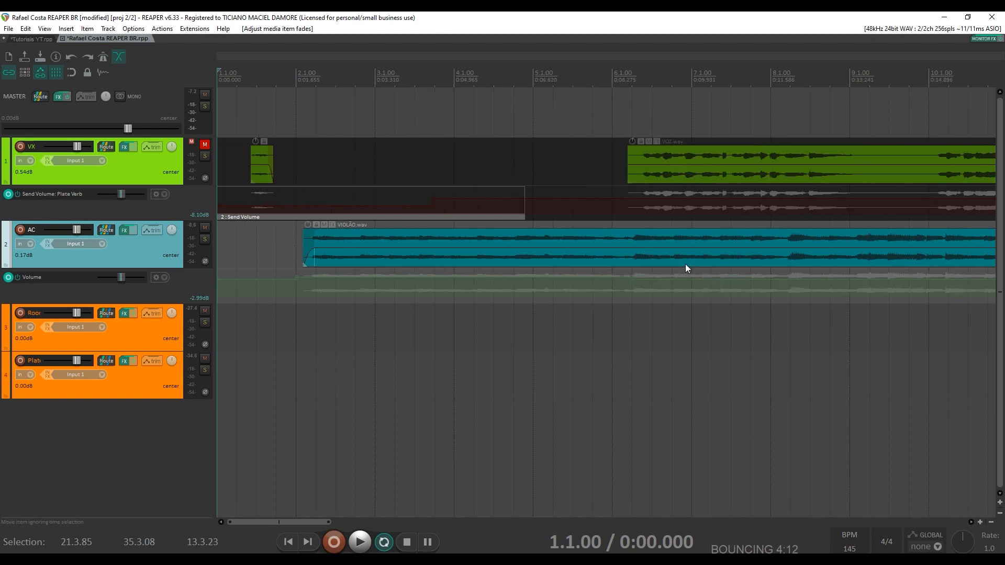
pyautogui.moveTo(629, 150); pyautogui.dragTo(641, 150)
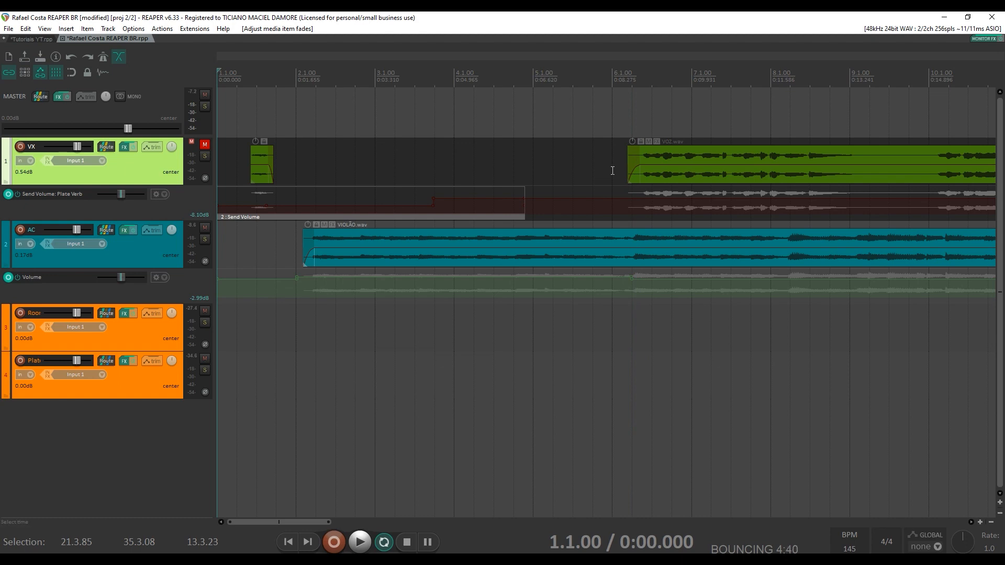
# Open the AC track's effects chain, display Virtual Mix Rack and look through its module list down to the Harmonics group
pyautogui.click(124, 232)
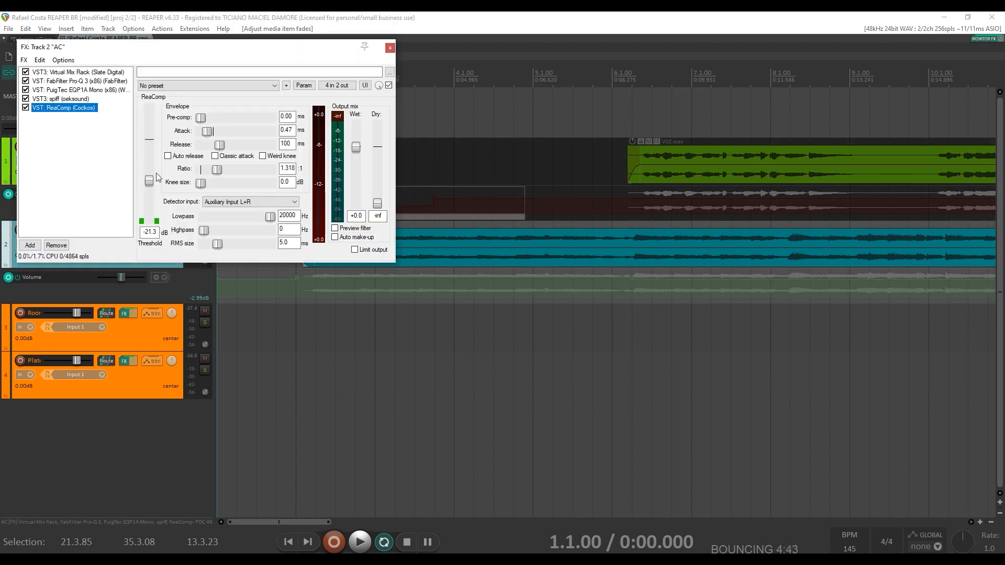
pyautogui.click(70, 72)
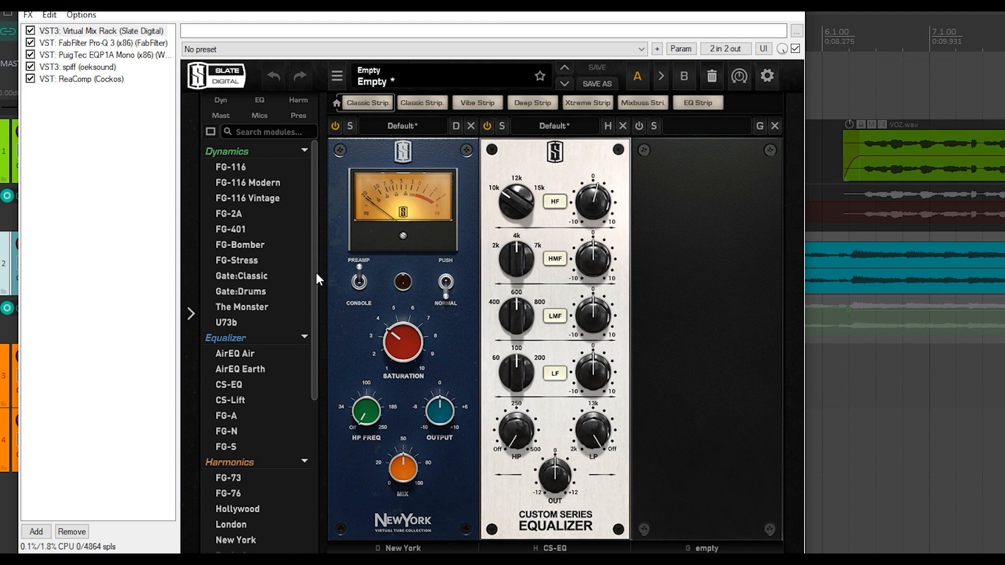
pyautogui.moveTo(317, 272); pyautogui.dragTo(312, 375)
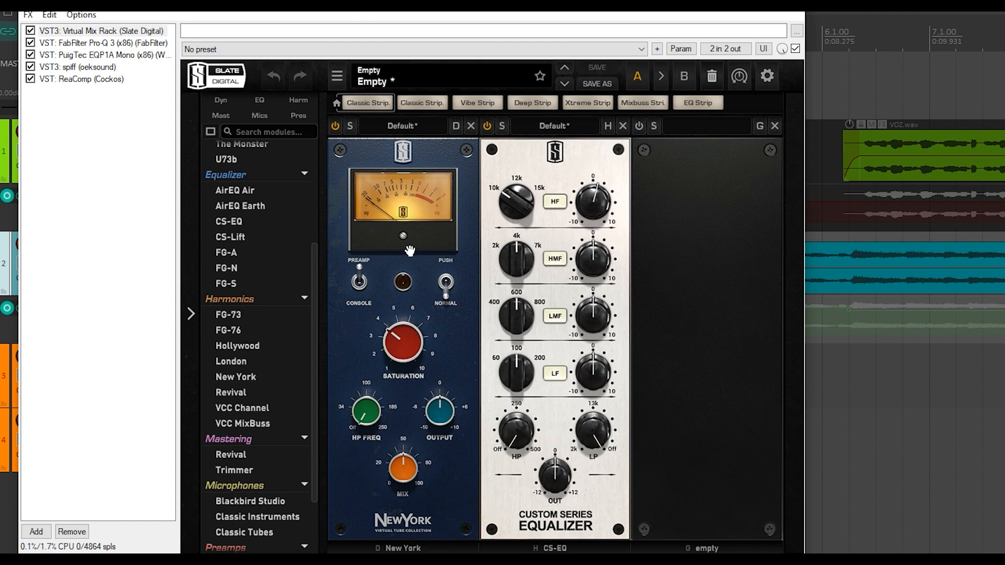
# Bypass the CS-EQ and New York modules and compare the guitar with New York off and on, leaving New York enabled
pyautogui.click(487, 126)
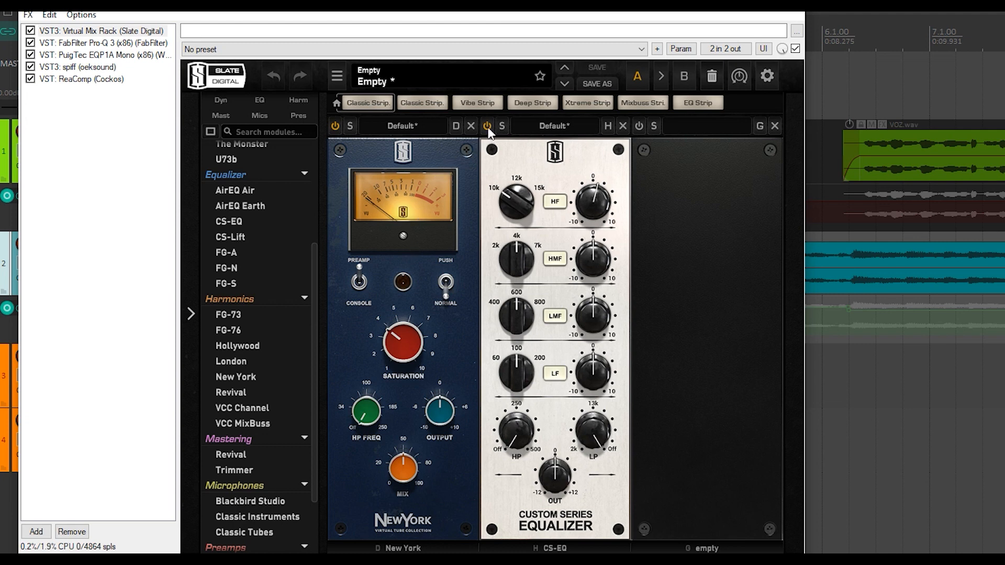
pyautogui.click(338, 128)
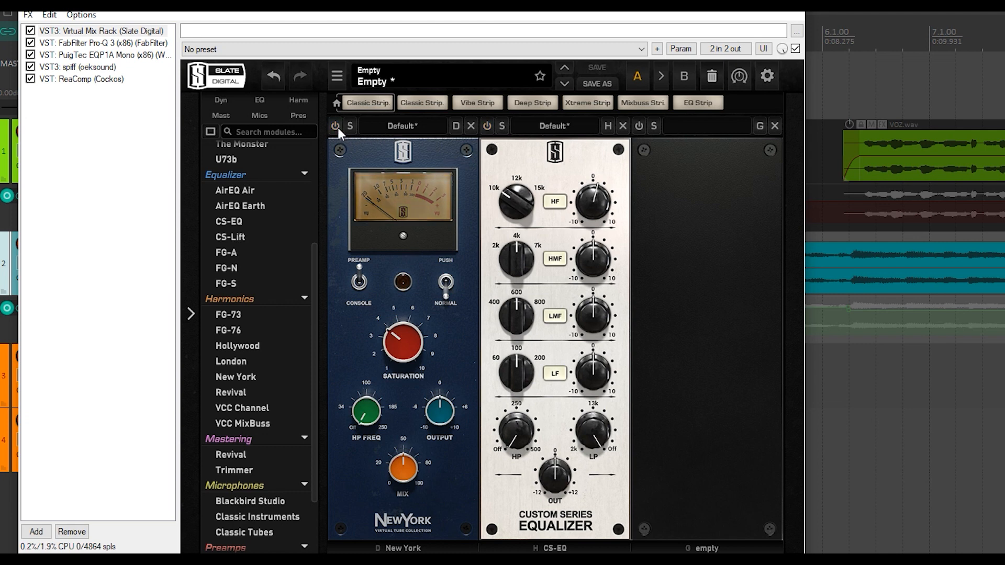
pyautogui.press('space')
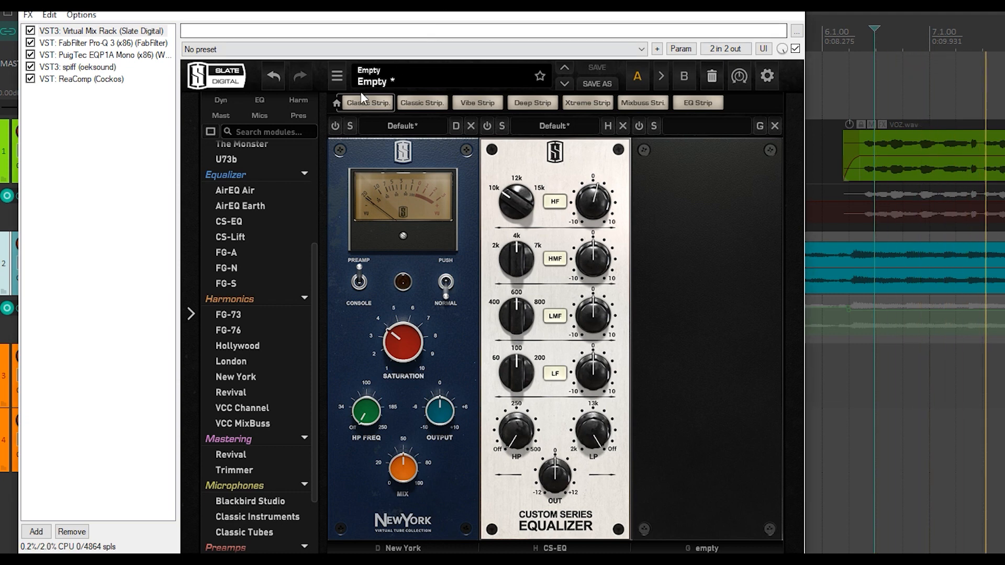
pyautogui.click(335, 128)
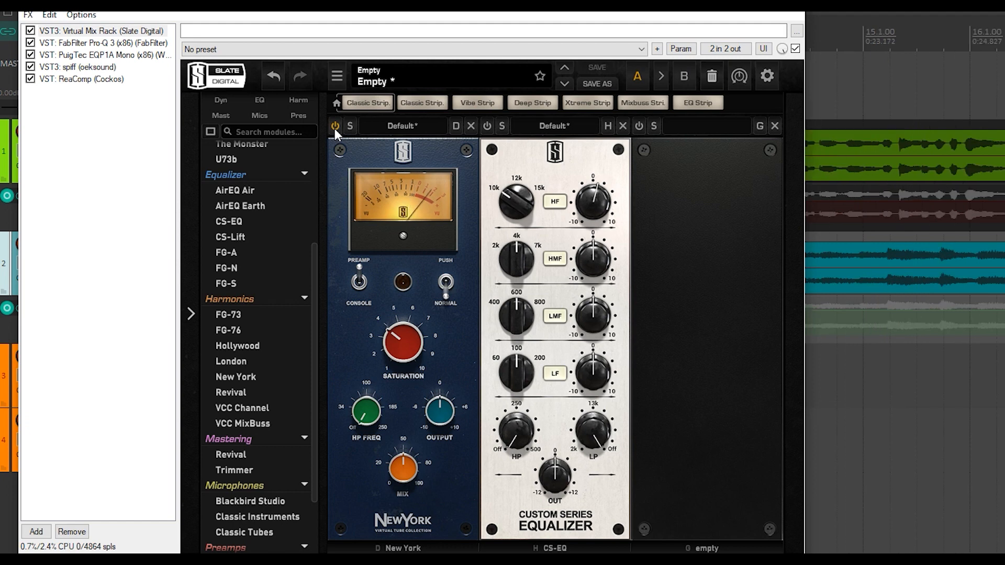
pyautogui.click(335, 127)
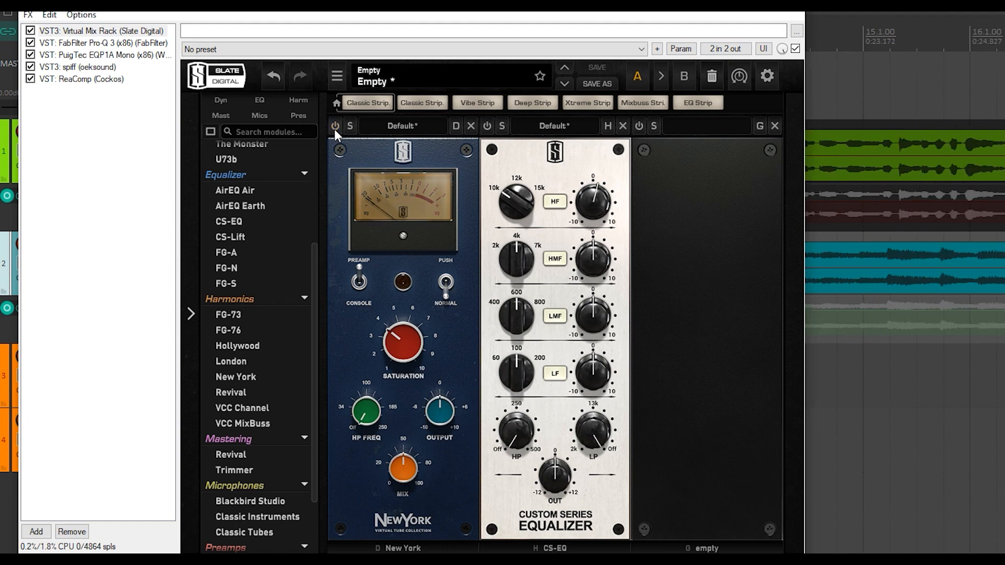
pyautogui.click(335, 128)
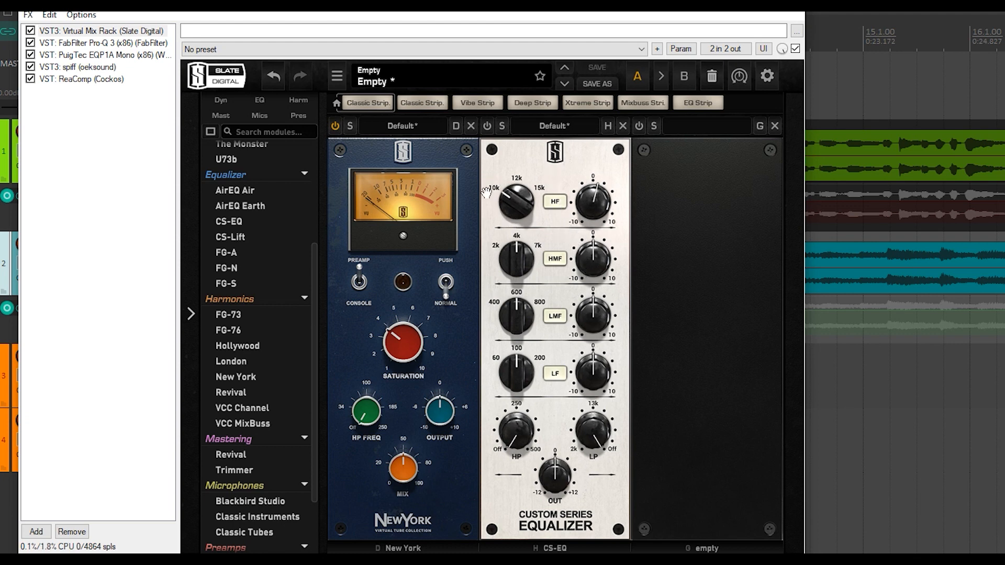
# Compare the guitar with the CS-EQ module on and off during playback, leaving the module enabled
pyautogui.moveTo(593, 199)
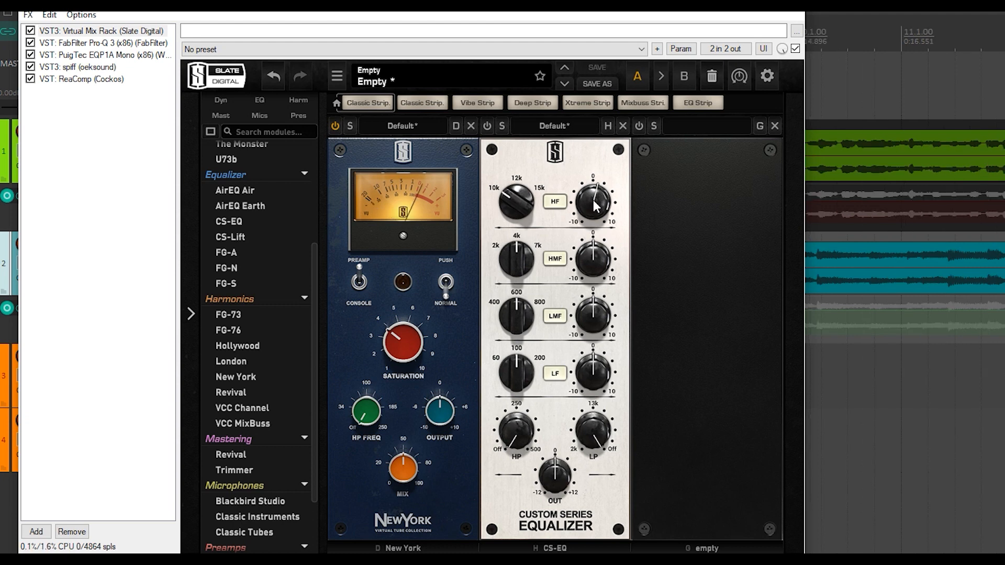
pyautogui.click(487, 126)
pyautogui.click(487, 126)
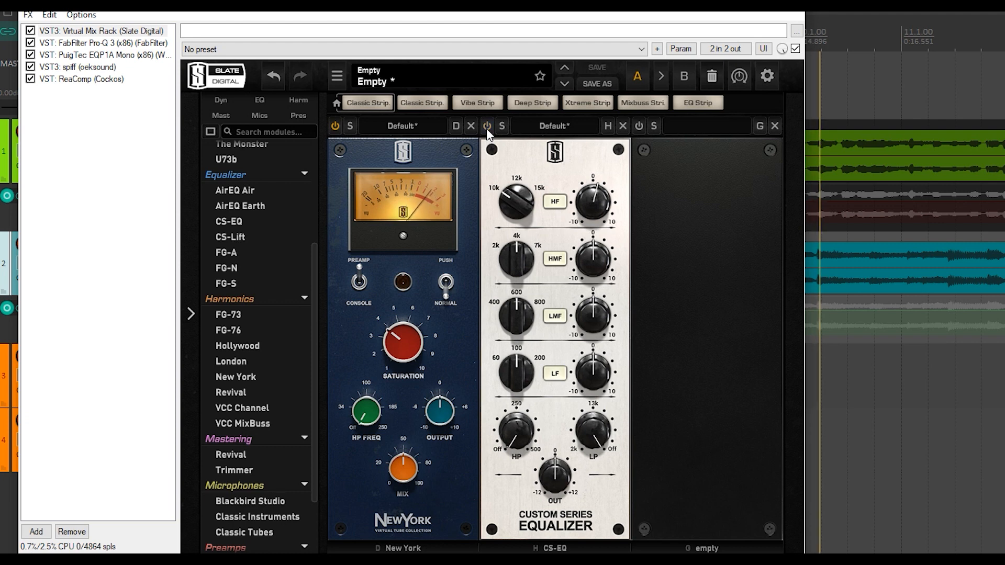
pyautogui.click(487, 126)
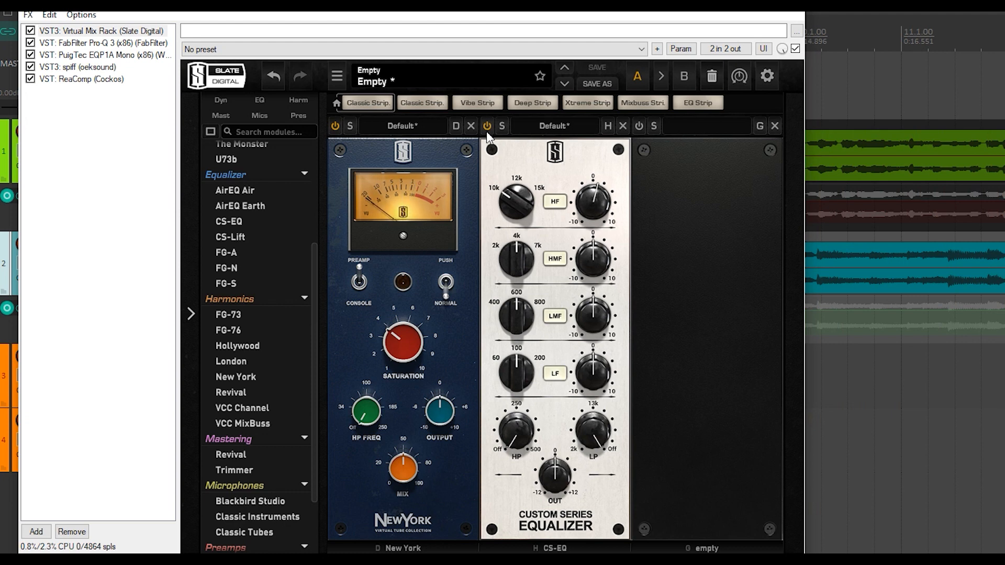
# Display FabFilter Pro-Q 3 and audition its 1104.5 Hz band in solo during playback, then release the solo
pyautogui.click(113, 43)
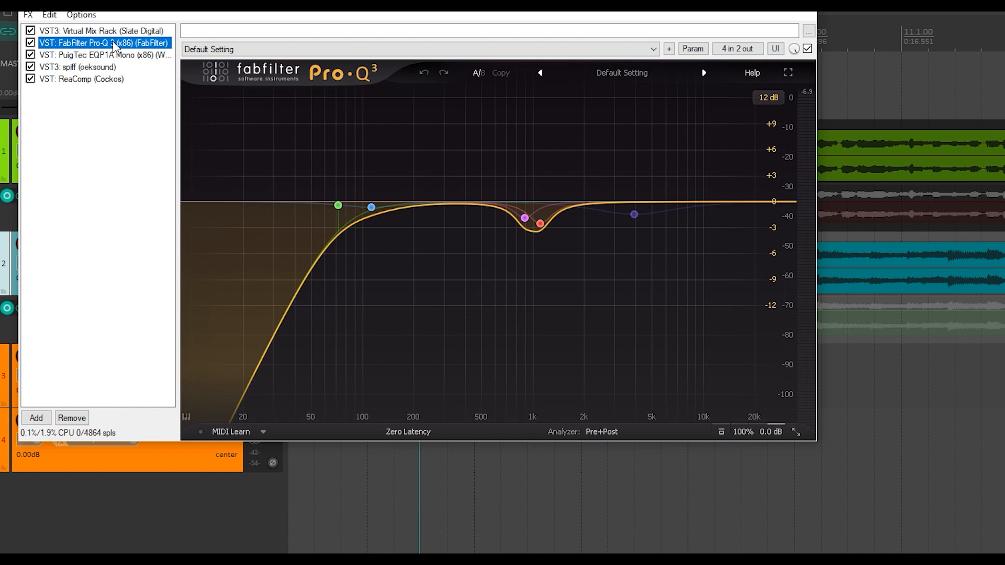
pyautogui.moveTo(522, 208)
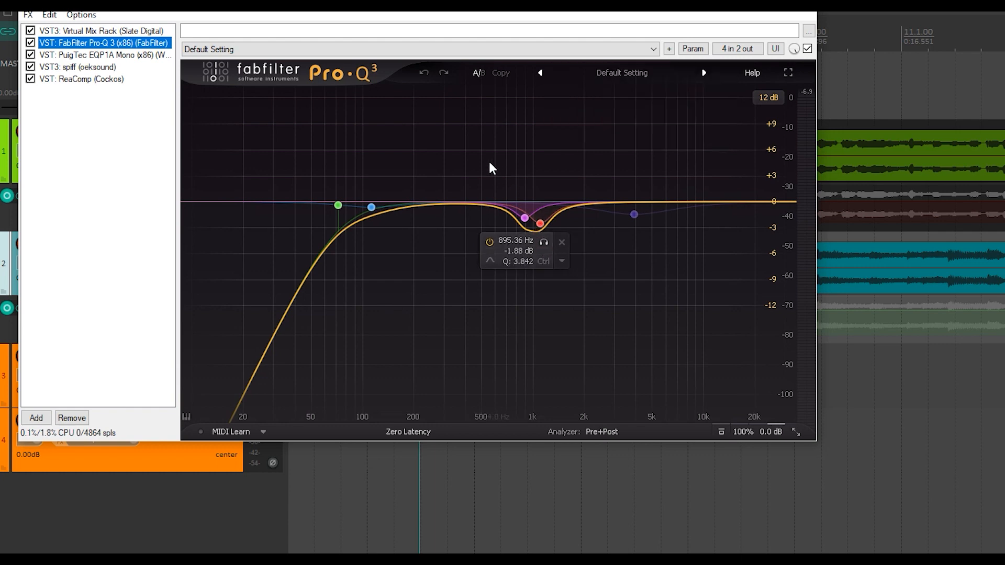
pyautogui.press('space')
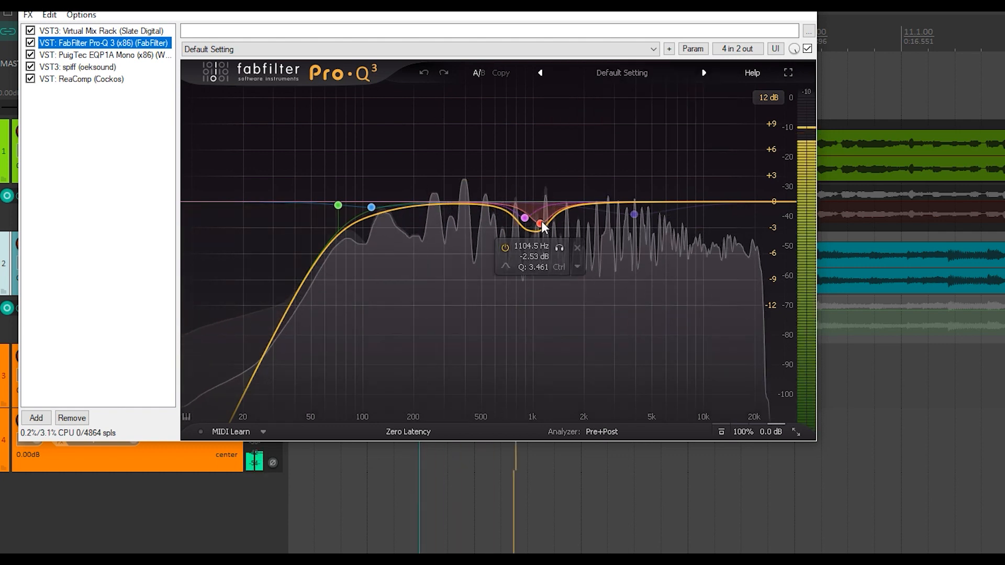
pyautogui.click(558, 248)
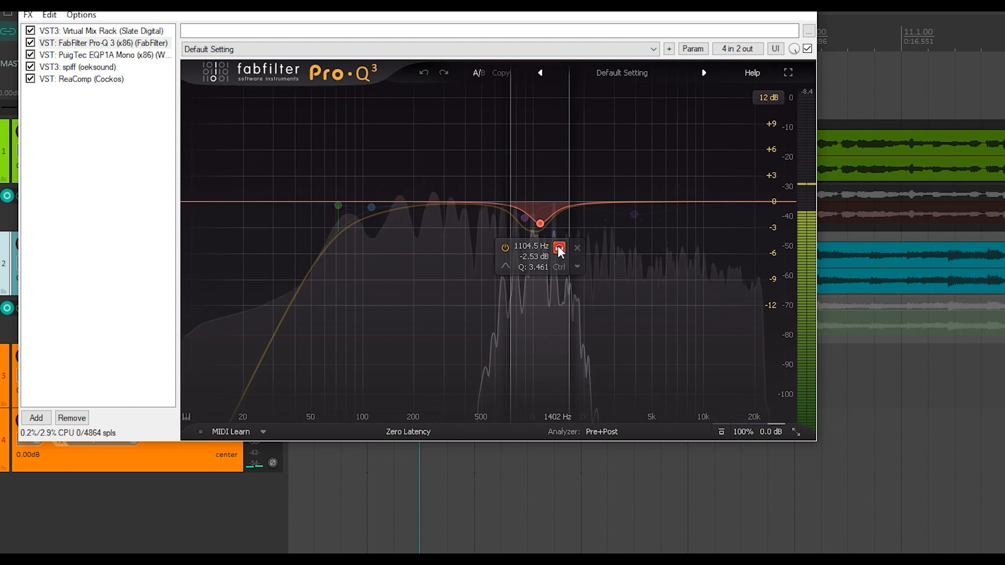
pyautogui.click(559, 248)
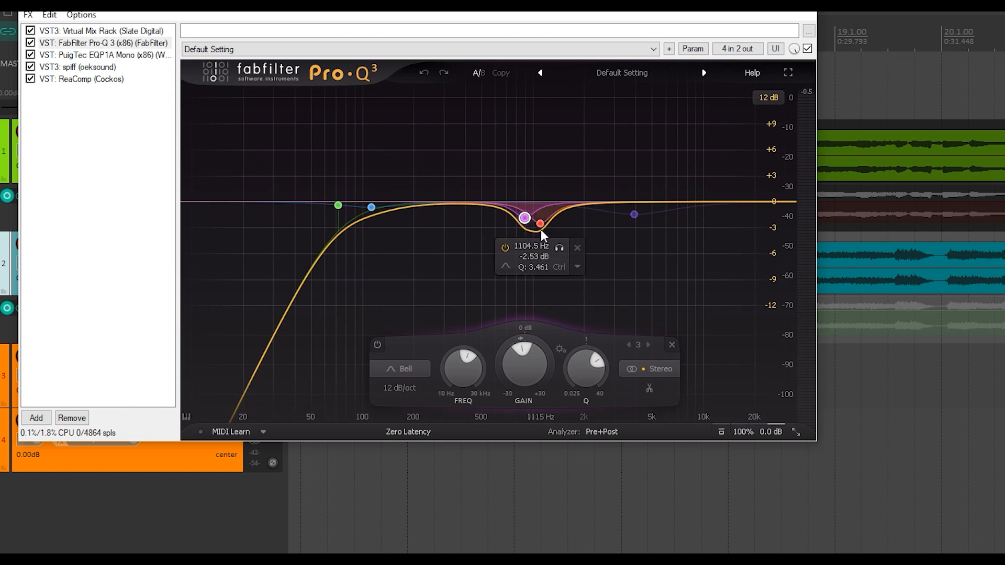
# Display PuigTec EQP1A and compare the guitar with the plug-in off and on during playback, leaving it enabled
pyautogui.click(120, 55)
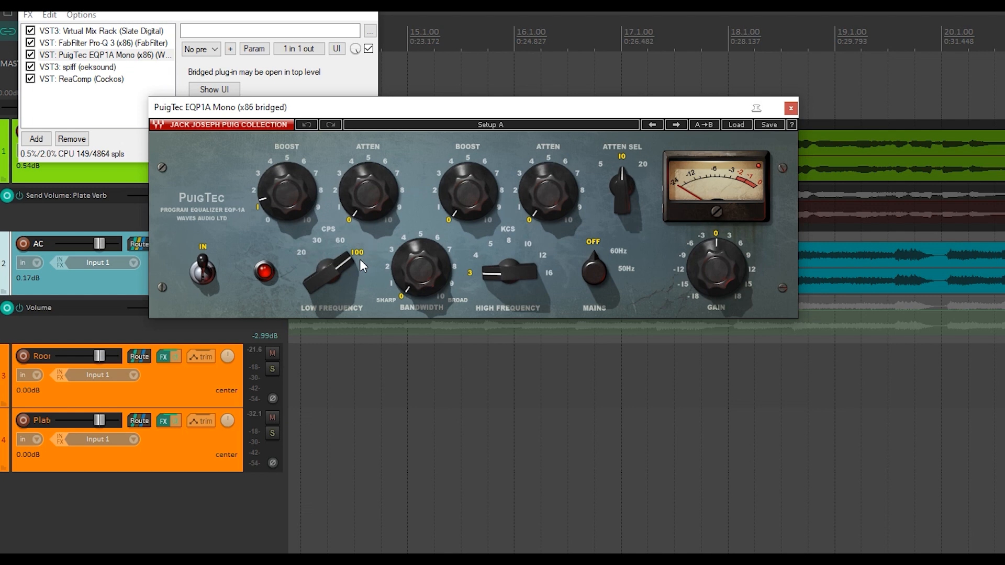
pyautogui.moveTo(266, 202)
pyautogui.moveTo(306, 196)
pyautogui.press('space')
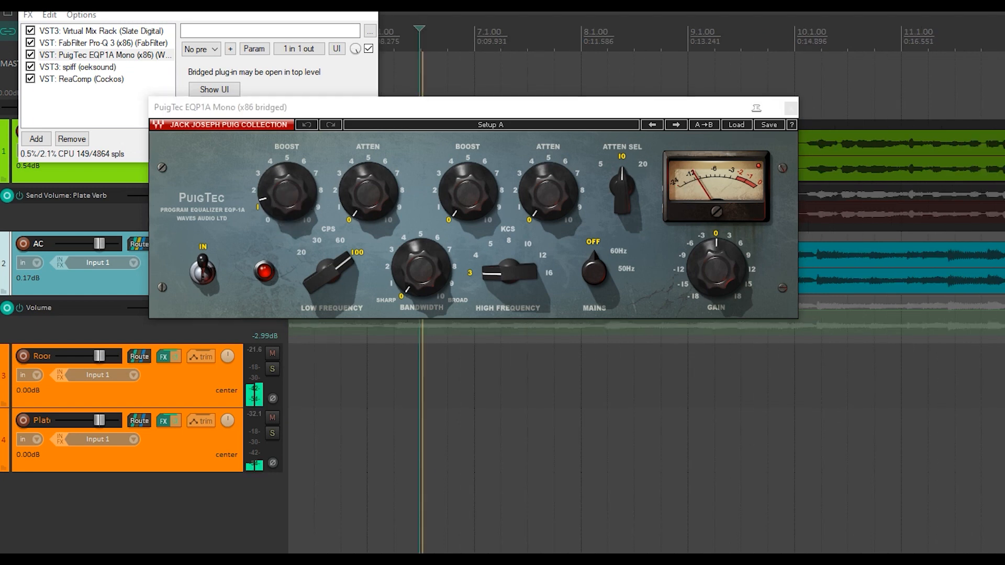
pyautogui.click(31, 55)
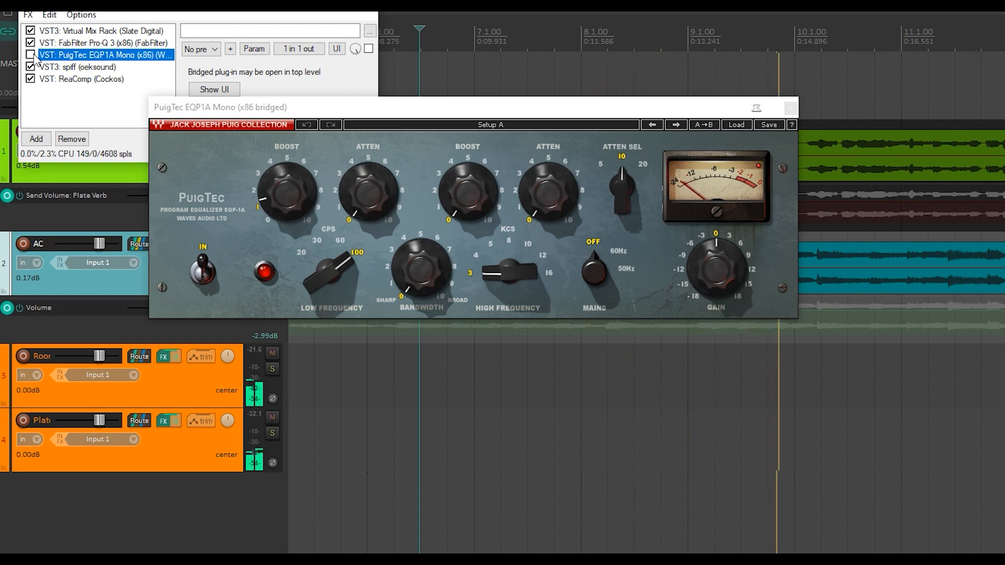
pyautogui.click(31, 54)
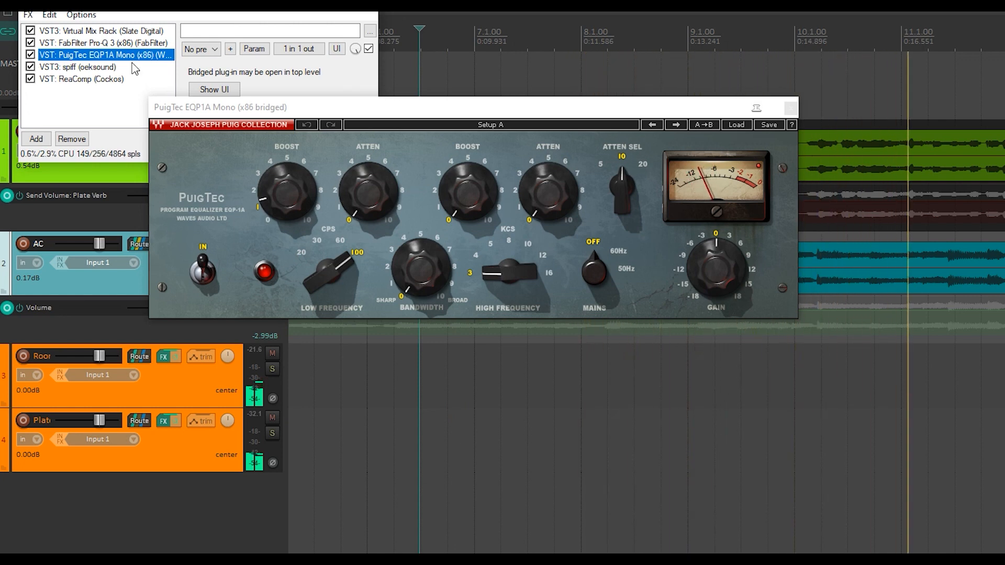
pyautogui.click(31, 56)
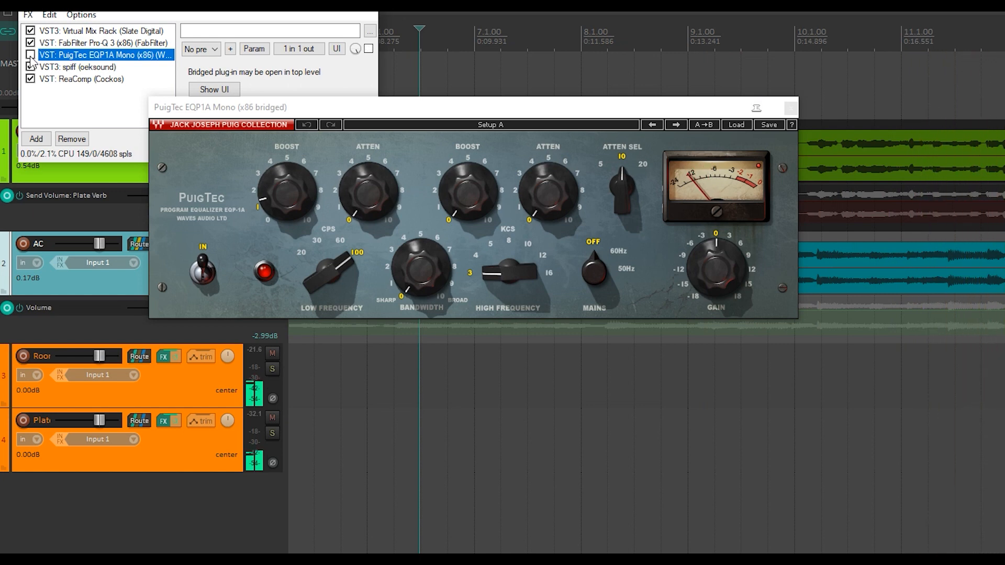
pyautogui.click(31, 55)
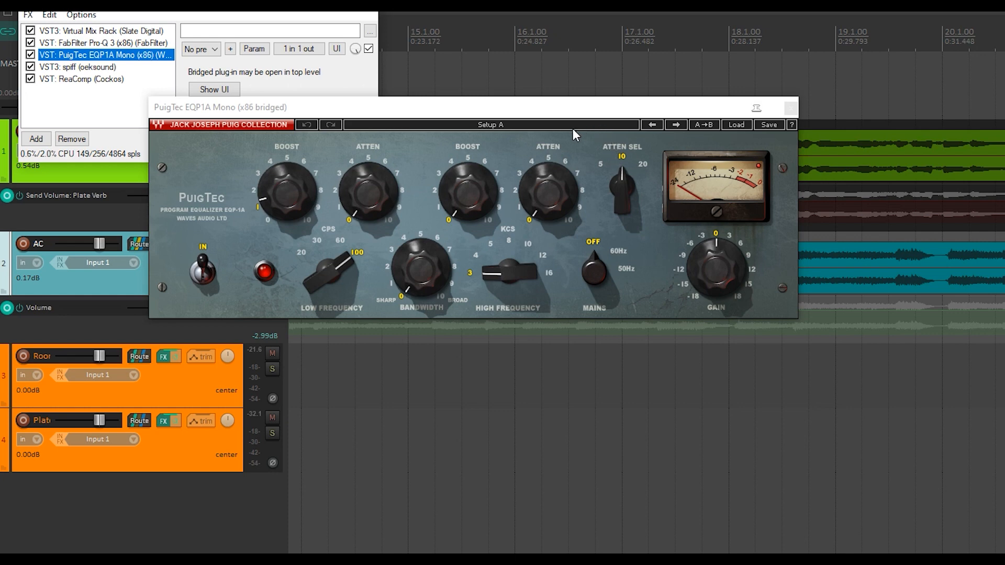
# Set the PuigTec high frequency to 10 KCS and audition its high boost at about 7.9 during playback, then return the boost to 0
pyautogui.click(622, 152)
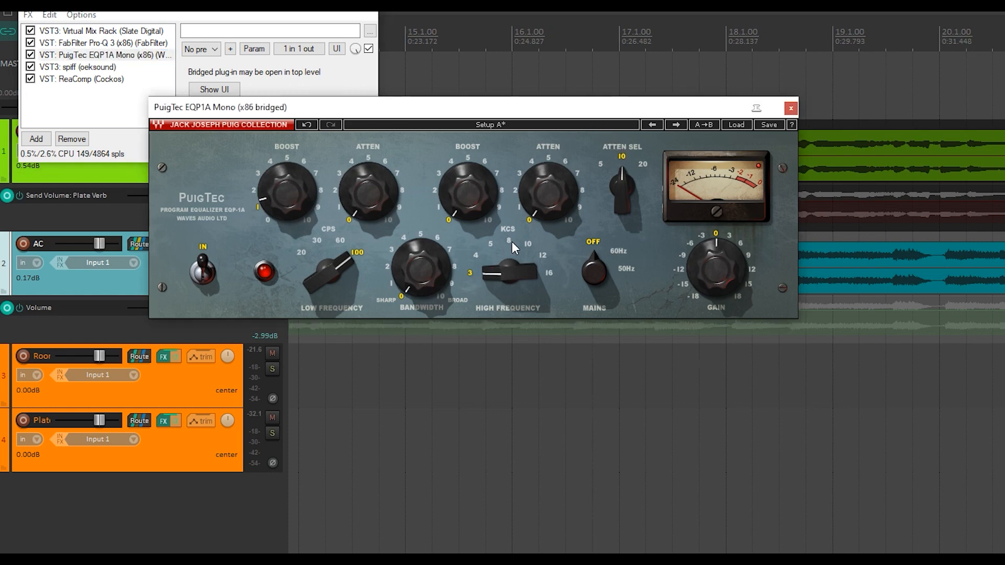
pyautogui.click(529, 246)
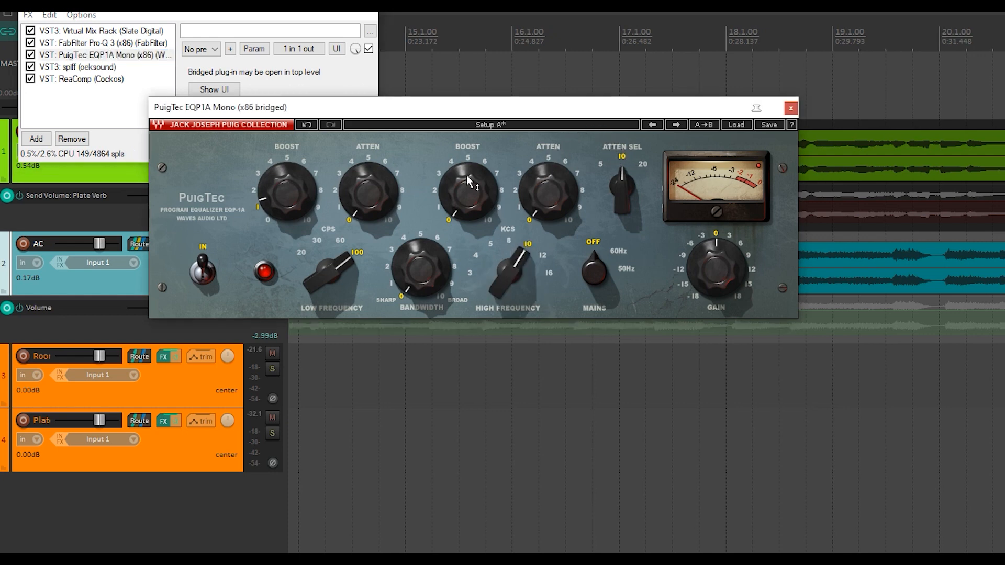
pyautogui.press('space')
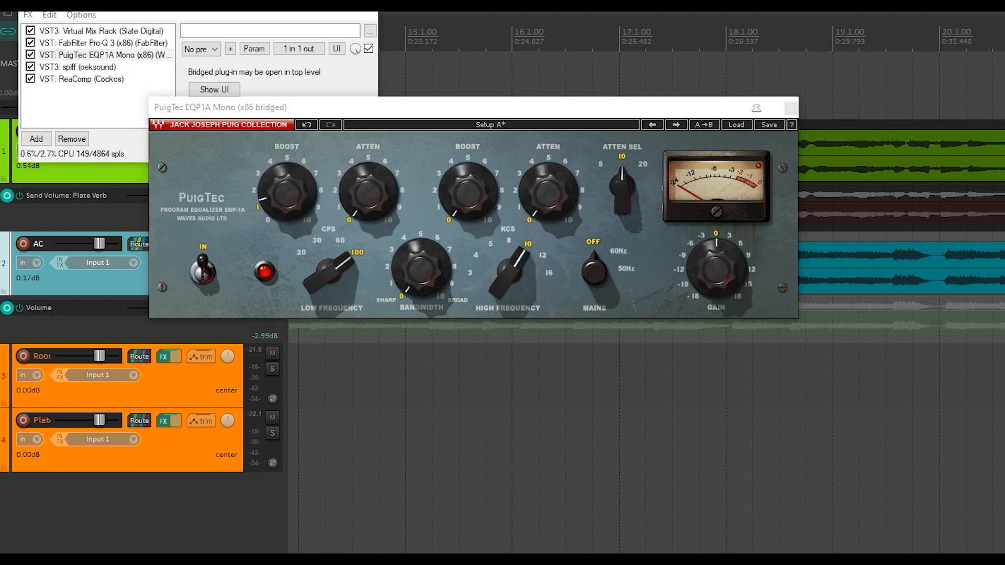
pyautogui.moveTo(459, 209); pyautogui.dragTo(458, 182)
pyautogui.moveTo(468, 191)
pyautogui.mouseDown()
pyautogui.moveTo(467, 165)
pyautogui.moveTo(453, 199)
pyautogui.mouseUp()
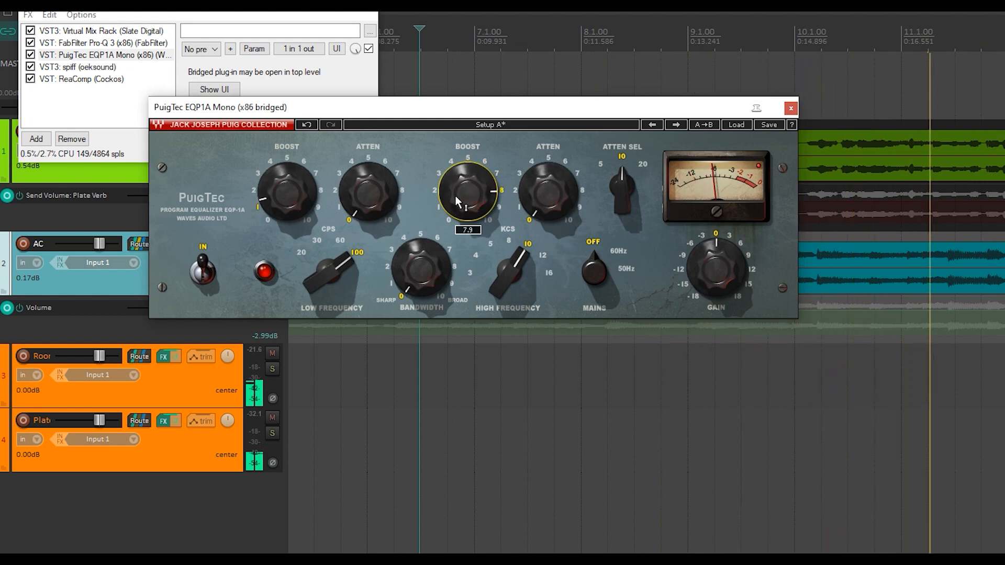
pyautogui.moveTo(455, 196); pyautogui.dragTo(455, 249)
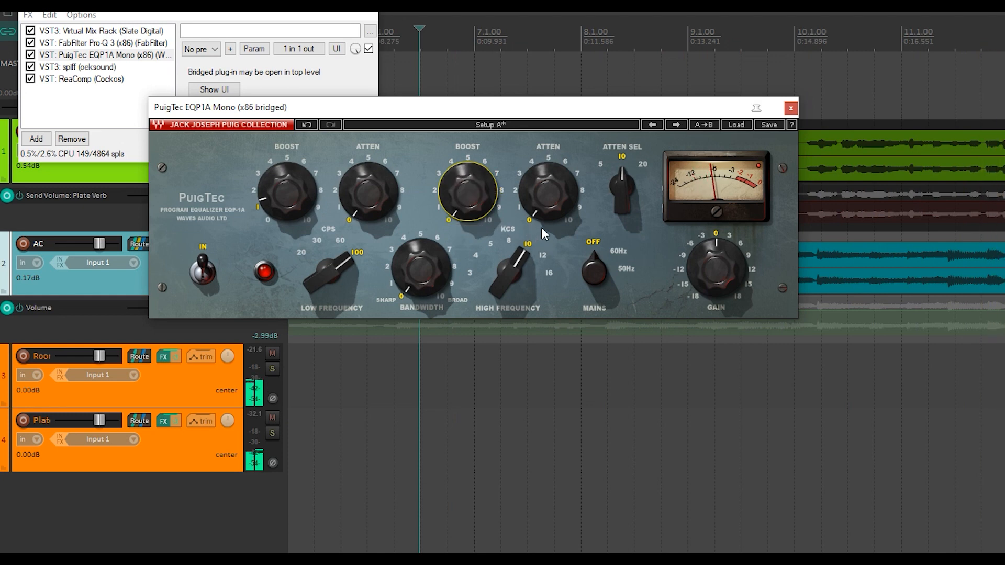
# Audition the PuigTec high-frequency attenuation up to about 9.8, return it to 0 and stop playback
pyautogui.moveTo(540, 218); pyautogui.dragTo(540, 170)
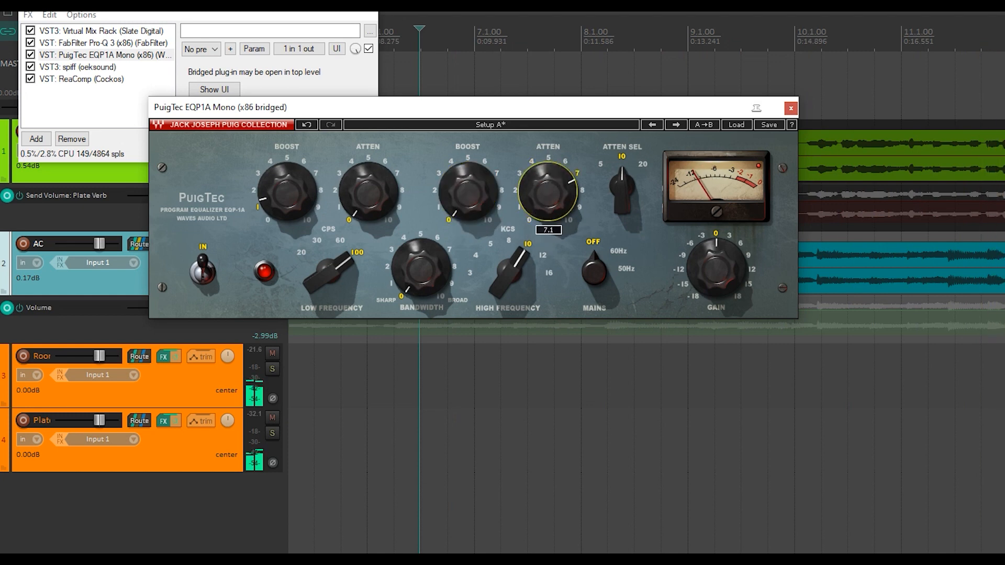
pyautogui.moveTo(539, 170); pyautogui.dragTo(539, 152)
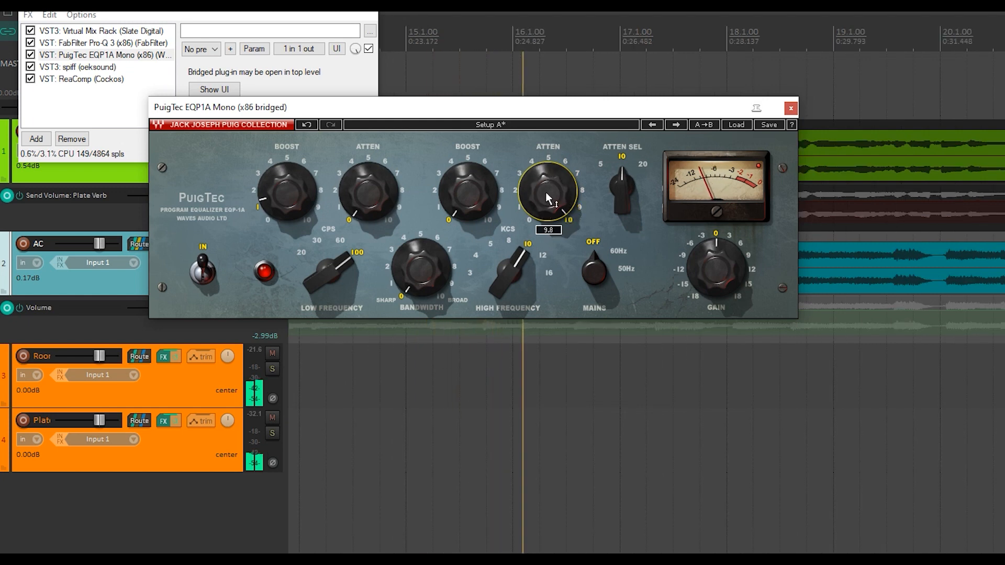
pyautogui.moveTo(545, 193); pyautogui.dragTo(545, 257)
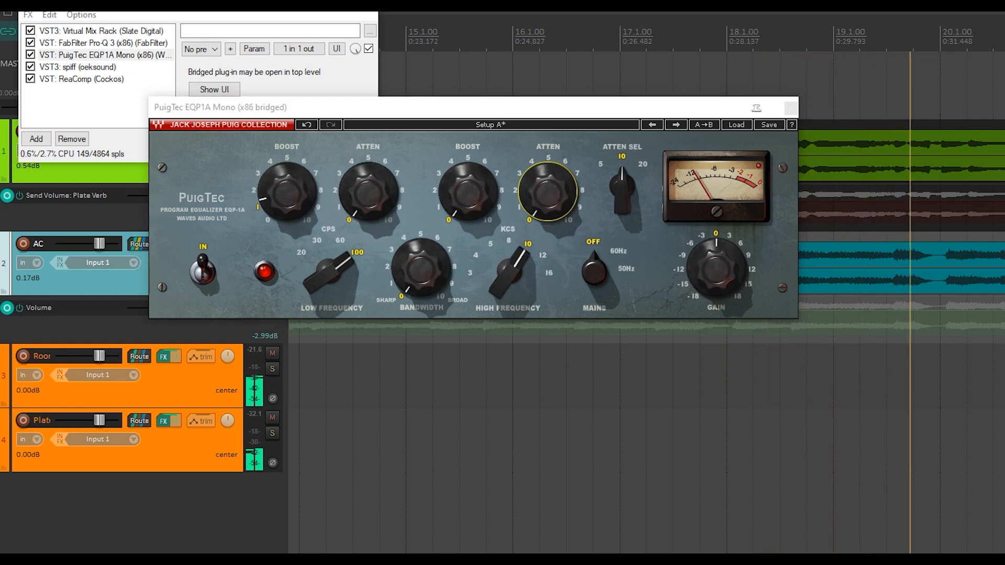
pyautogui.press('space')
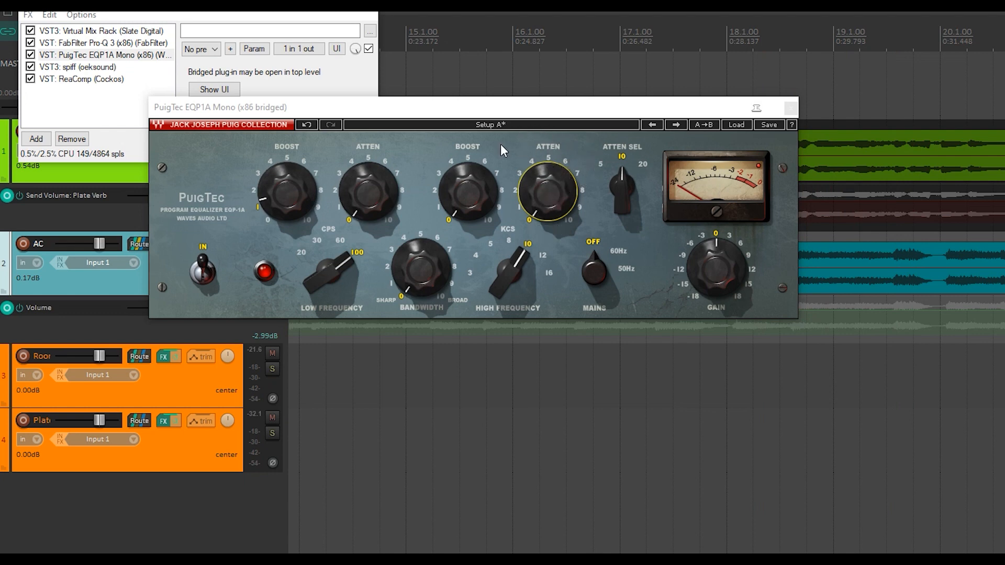
# Display the spiff plug-in, close the floating PuigTec window and look up what the depth control does
pyautogui.click(86, 70)
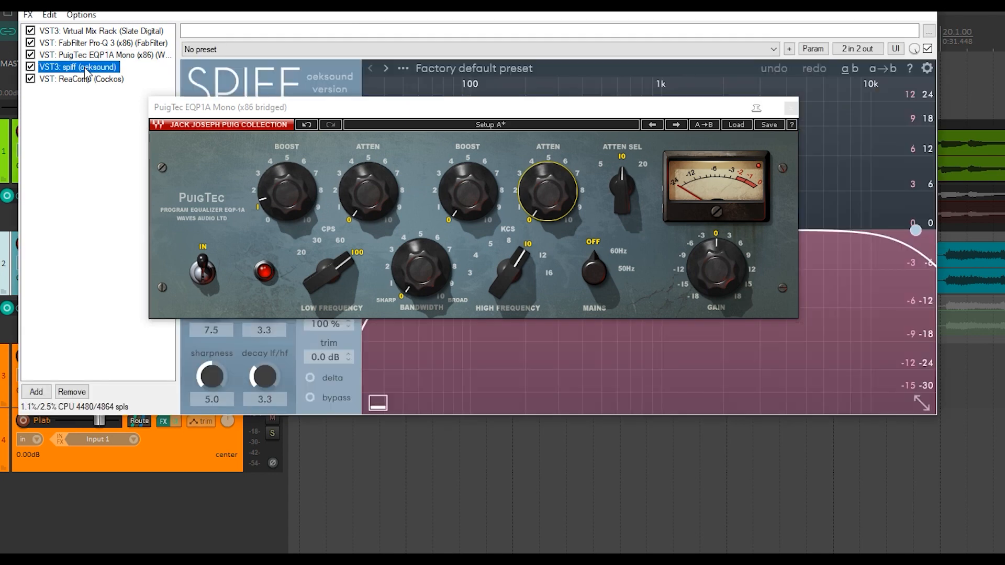
pyautogui.click(791, 109)
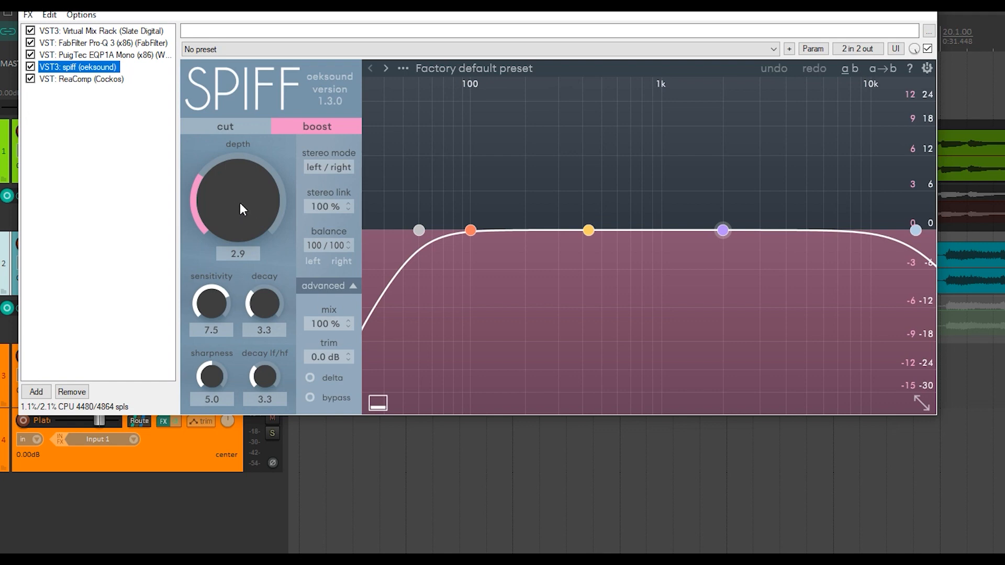
pyautogui.moveTo(240, 204)
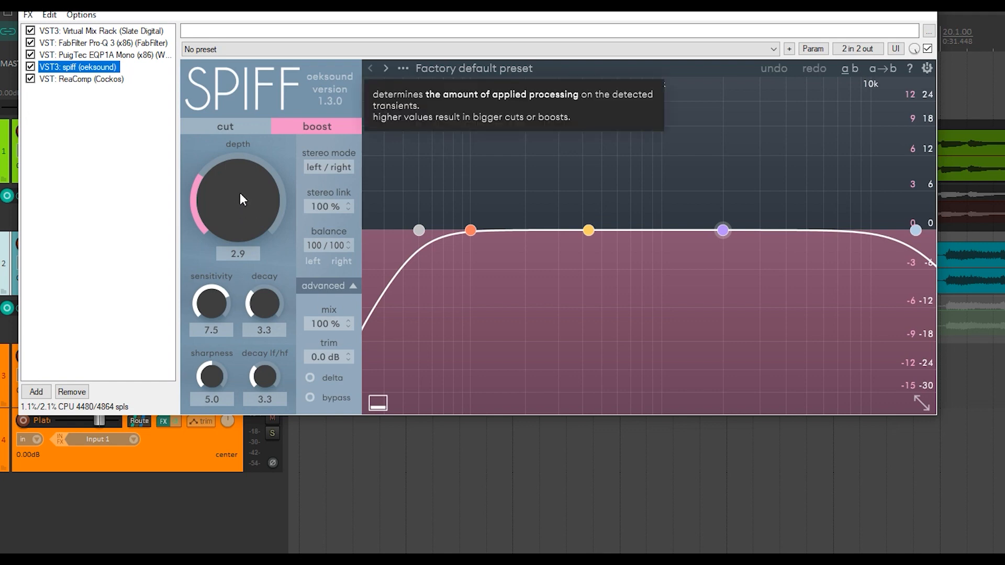
# Audition spiff's boost depth at 9.5 and 0.0 during playback, then set the depth to about 3.3
pyautogui.press('space')
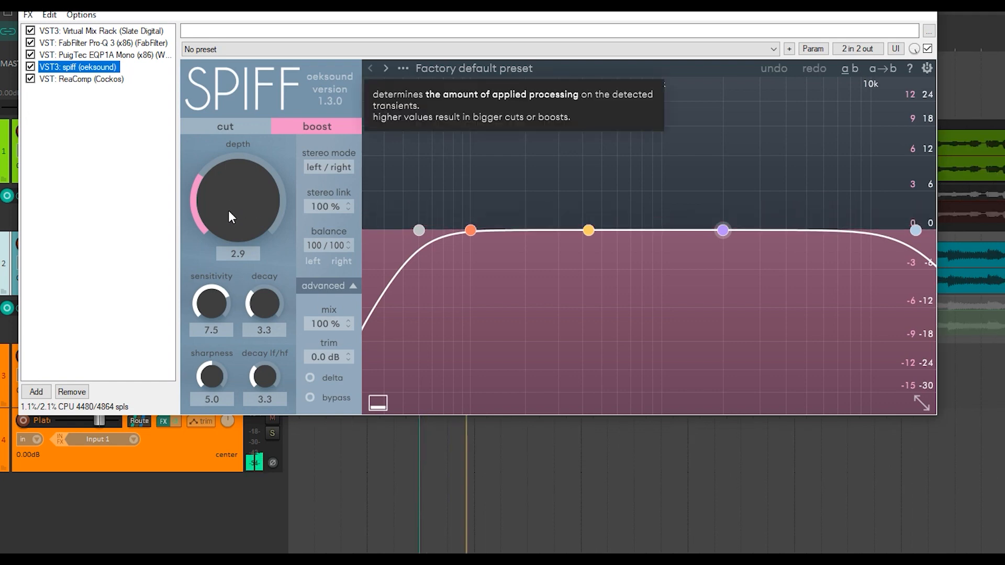
pyautogui.moveTo(228, 207); pyautogui.dragTo(241, 152)
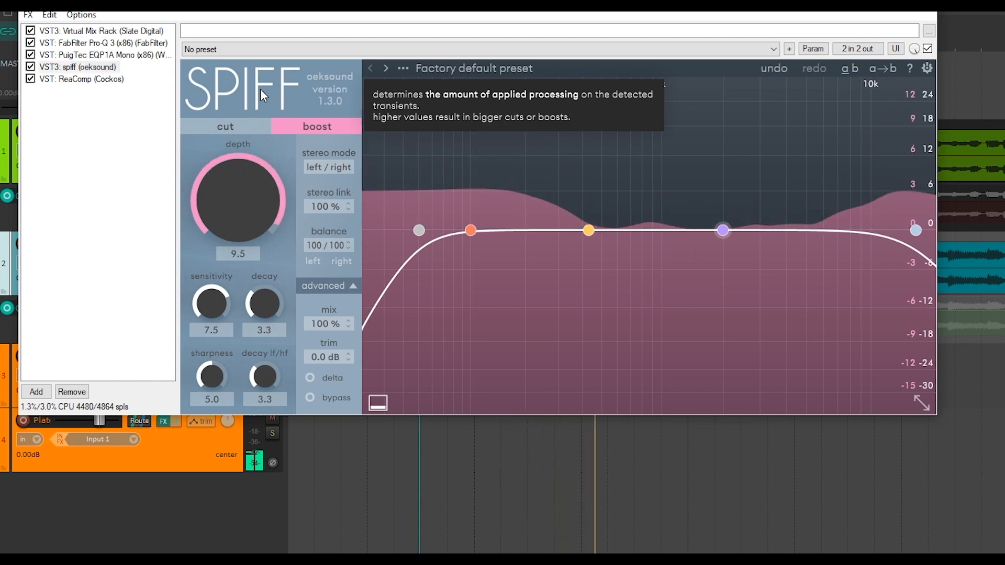
pyautogui.moveTo(268, 196)
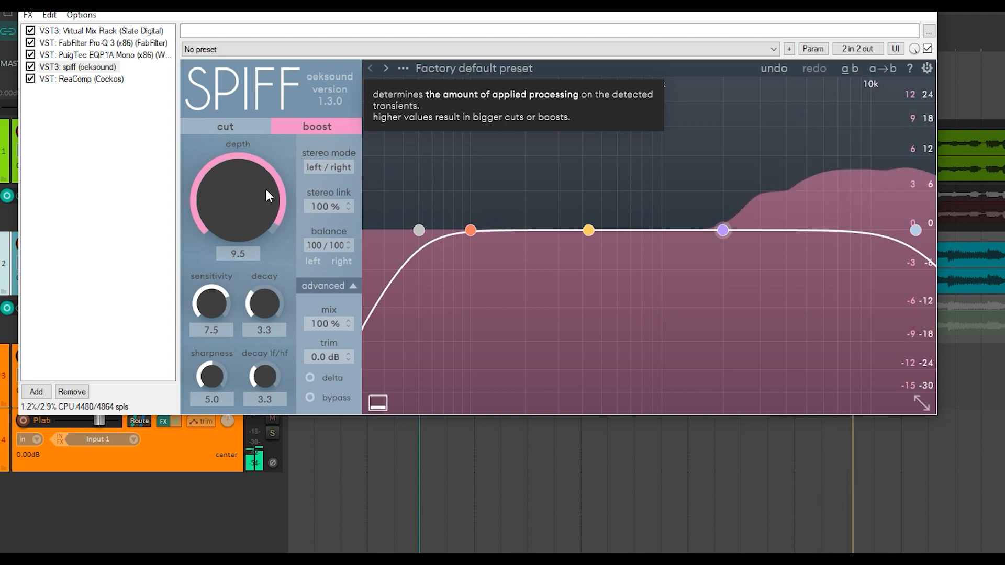
pyautogui.moveTo(265, 196); pyautogui.dragTo(253, 432)
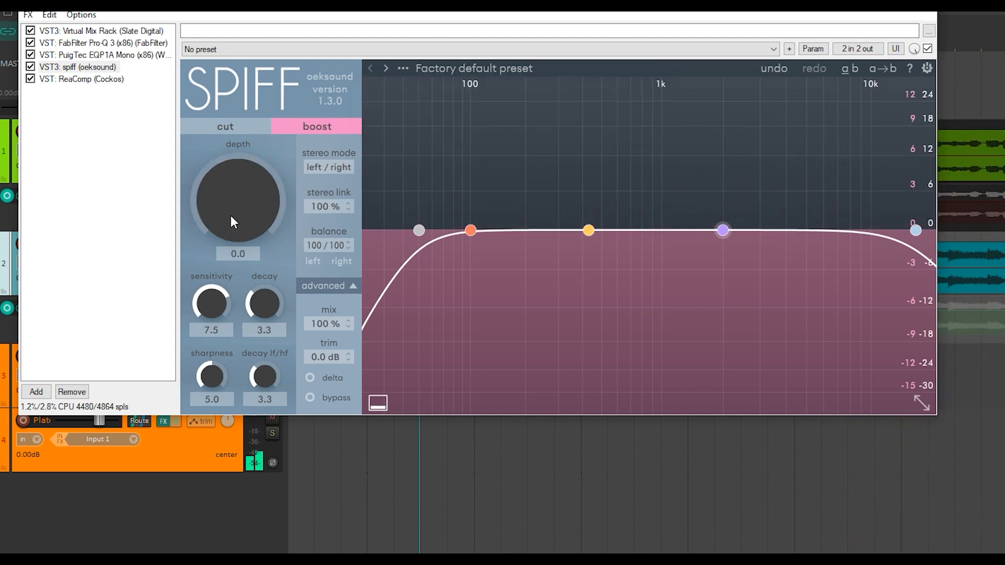
pyautogui.moveTo(232, 217); pyautogui.dragTo(238, 161)
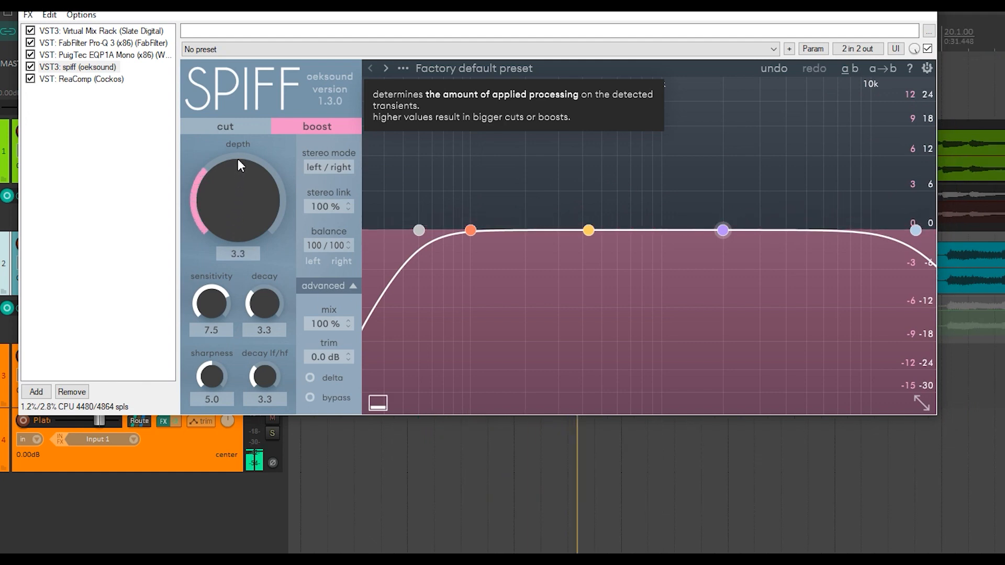
# Display ReaComp's settings in the guitar chain, then close the AC effects window
pyautogui.click(90, 80)
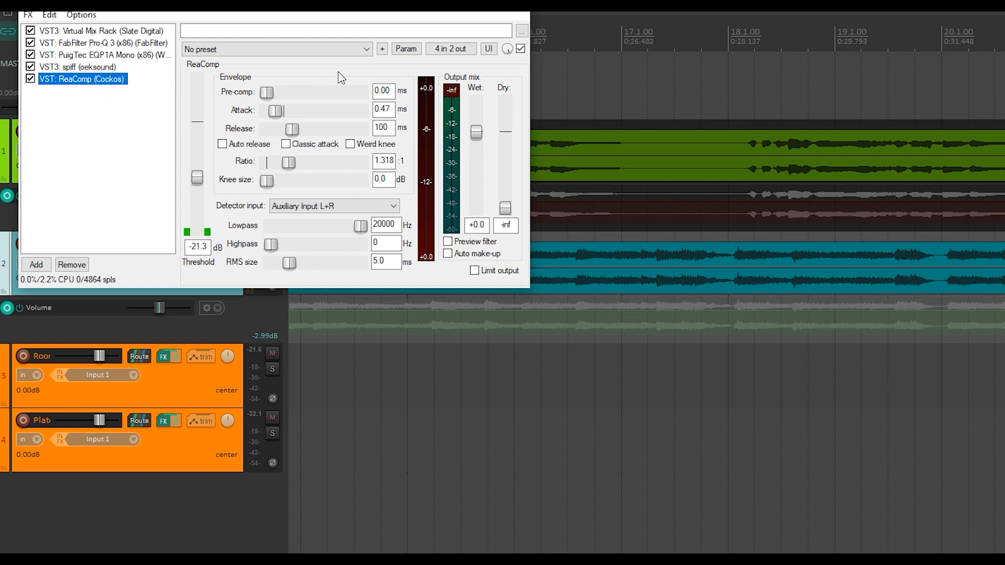
pyautogui.click(526, 13)
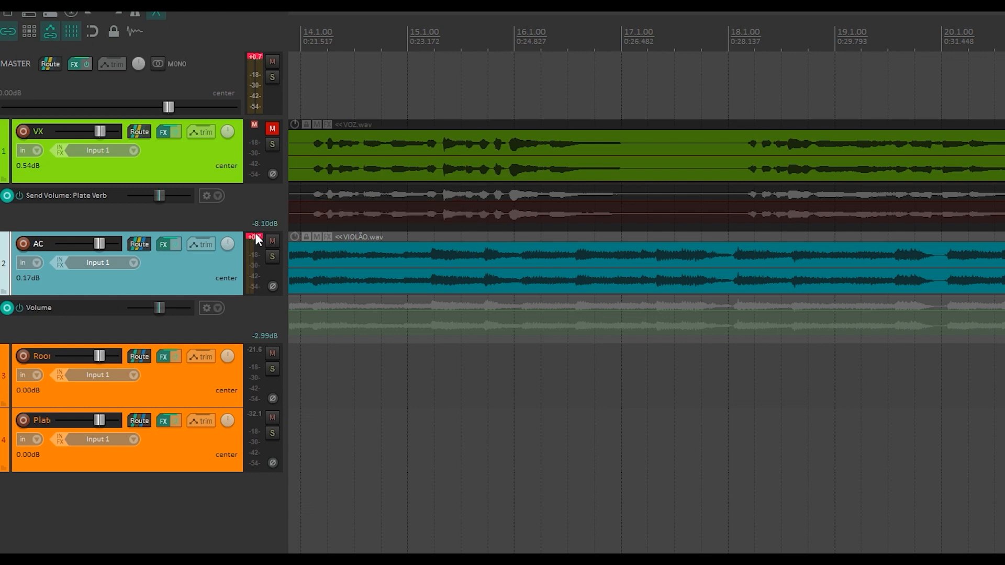
# Unmute the VX track, play the voice and guitar together, then stop playback
pyautogui.click(273, 130)
pyautogui.press('space')
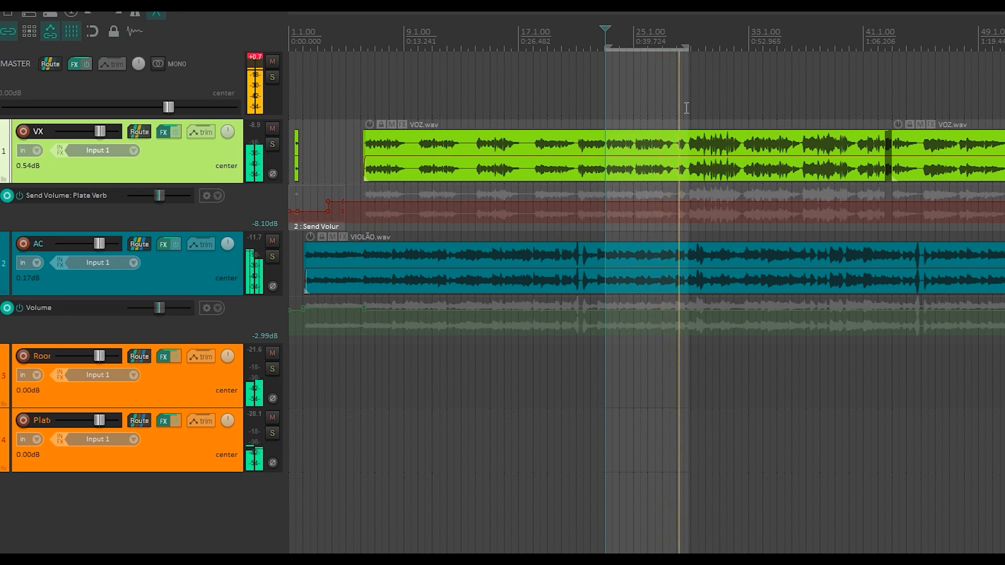
pyautogui.press('space')
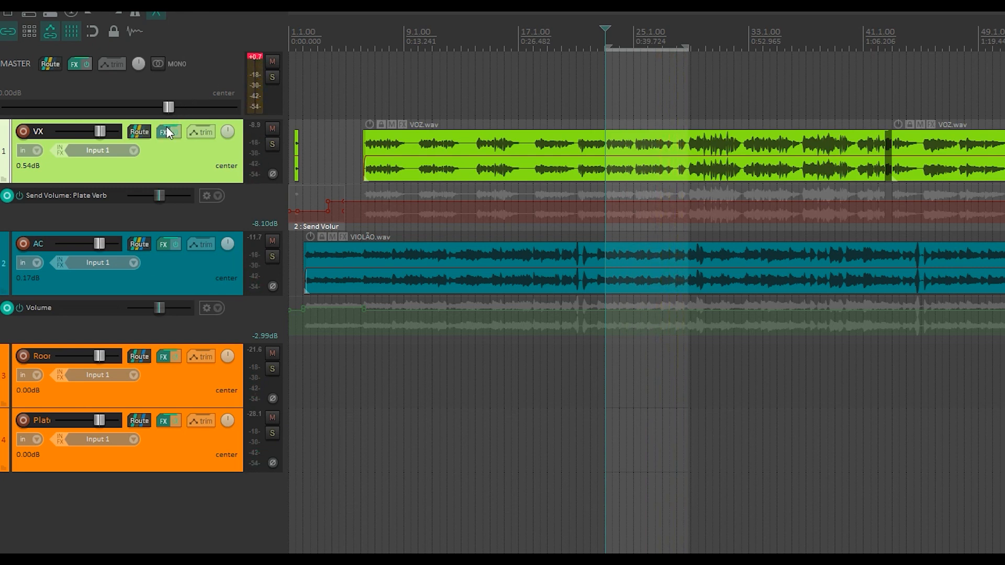
# Open the VX track's effects chain, display the first Virtual Mix Rack and reposition the window so its modules are in view
pyautogui.click(165, 134)
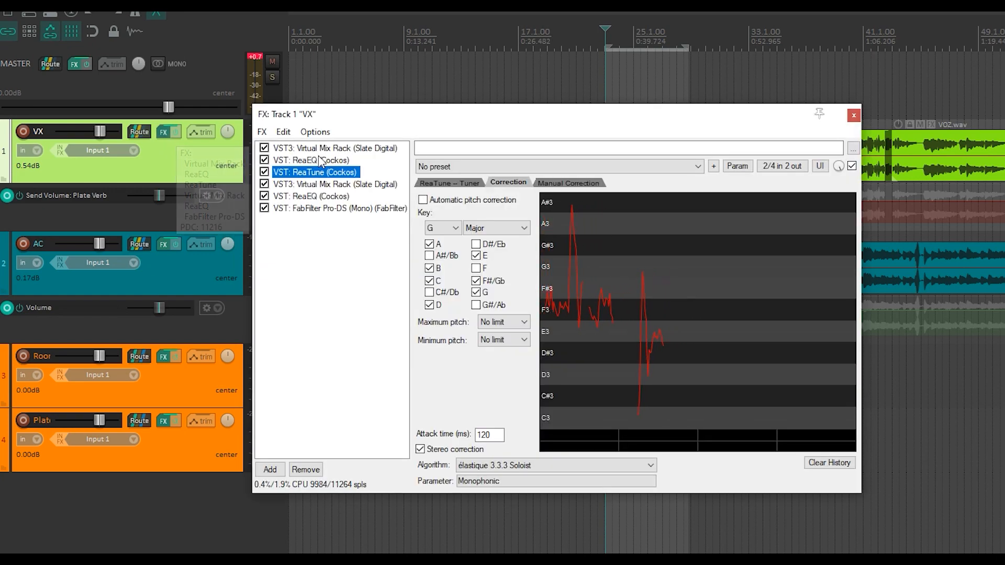
pyautogui.click(322, 150)
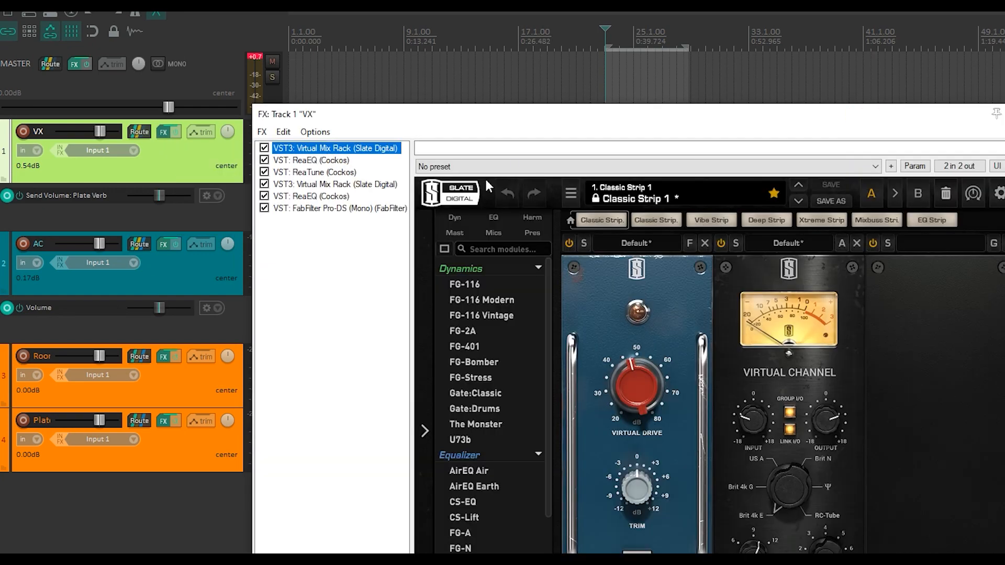
pyautogui.moveTo(539, 121); pyautogui.dragTo(556, 49)
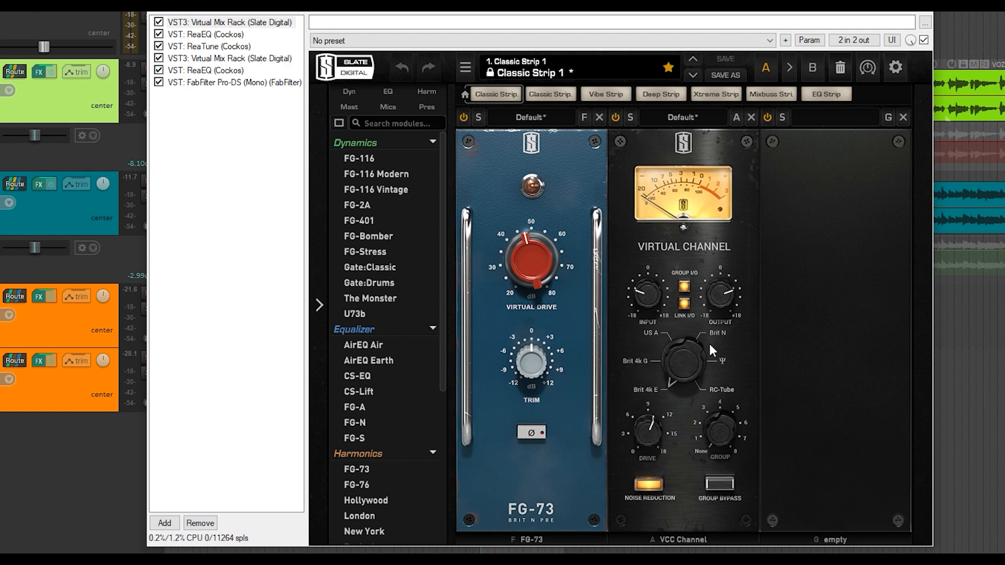
pyautogui.moveTo(367, 0); pyautogui.dragTo(439, 6)
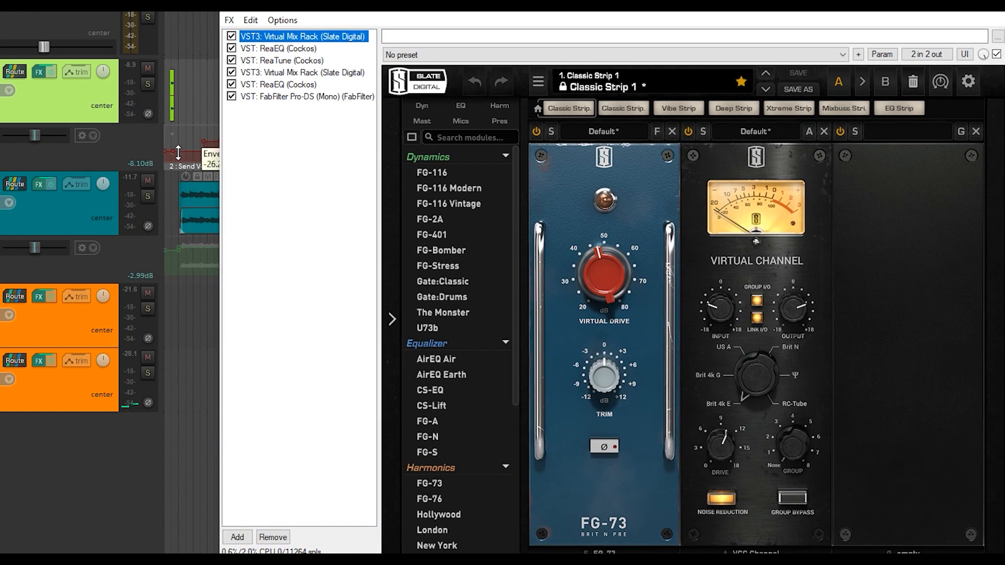
# Mute the AC track and compare the voice with the first Virtual Mix Rack off and on, leaving the plug-in enabled
pyautogui.click(147, 184)
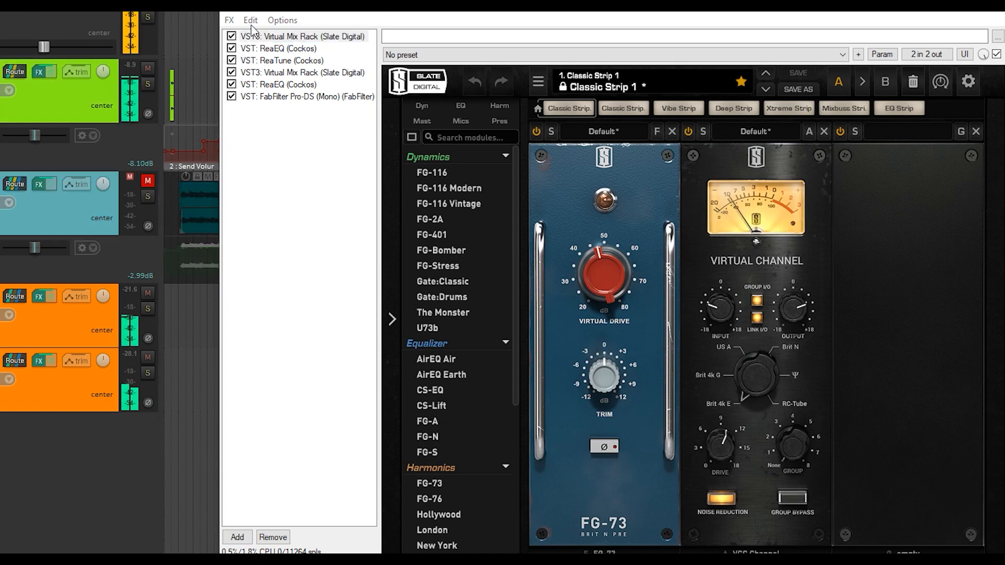
pyautogui.click(231, 37)
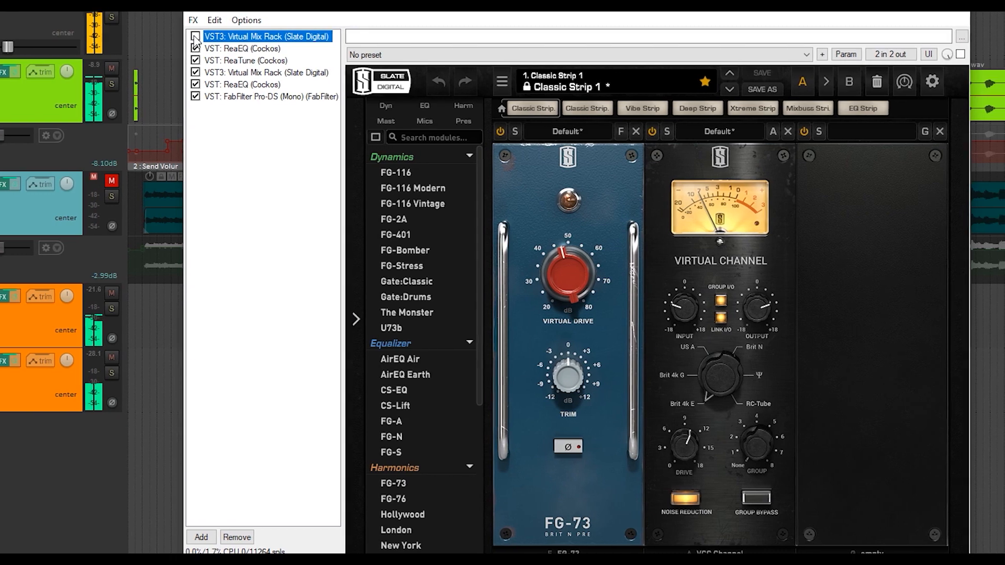
pyautogui.click(175, 37)
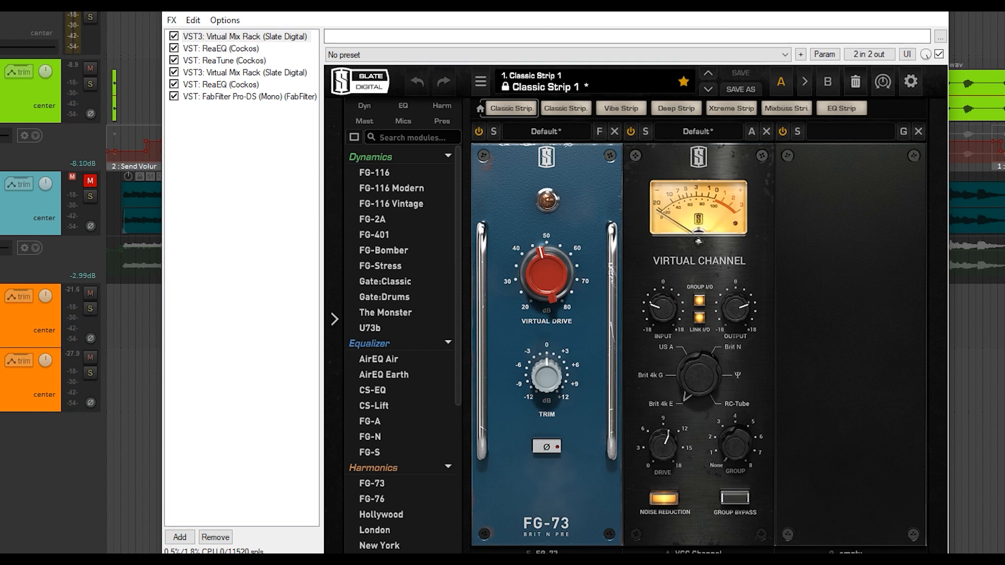
# Display the first ReaEQ in the VX chain, play the voice through it and compare it off and on, leaving it enabled
pyautogui.click(233, 50)
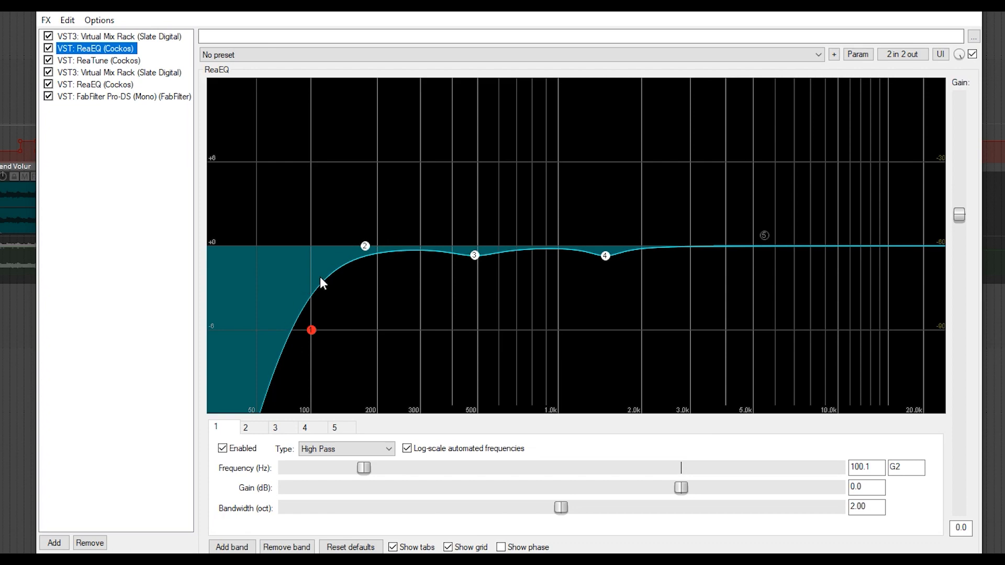
pyautogui.press('space')
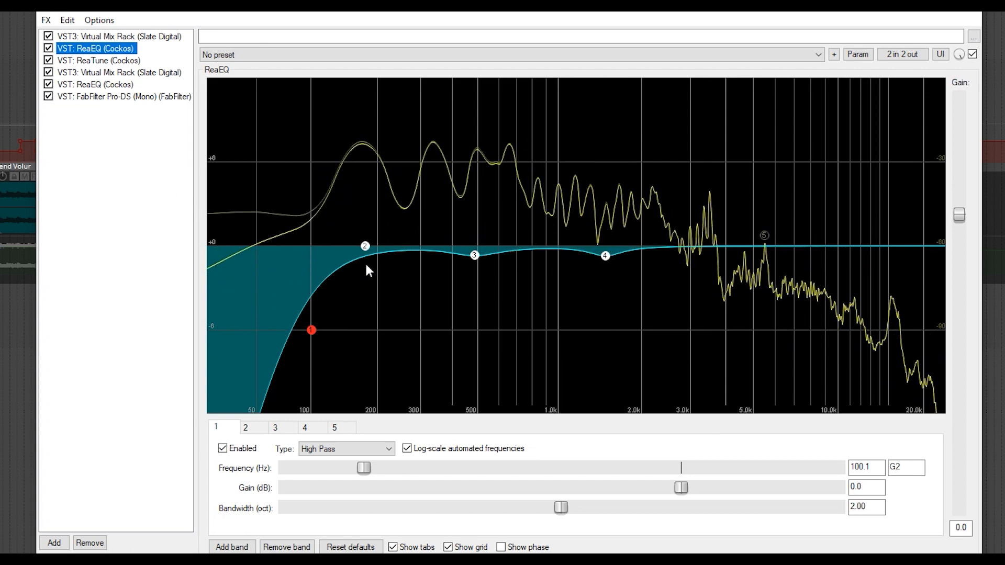
pyautogui.moveTo(367, 252)
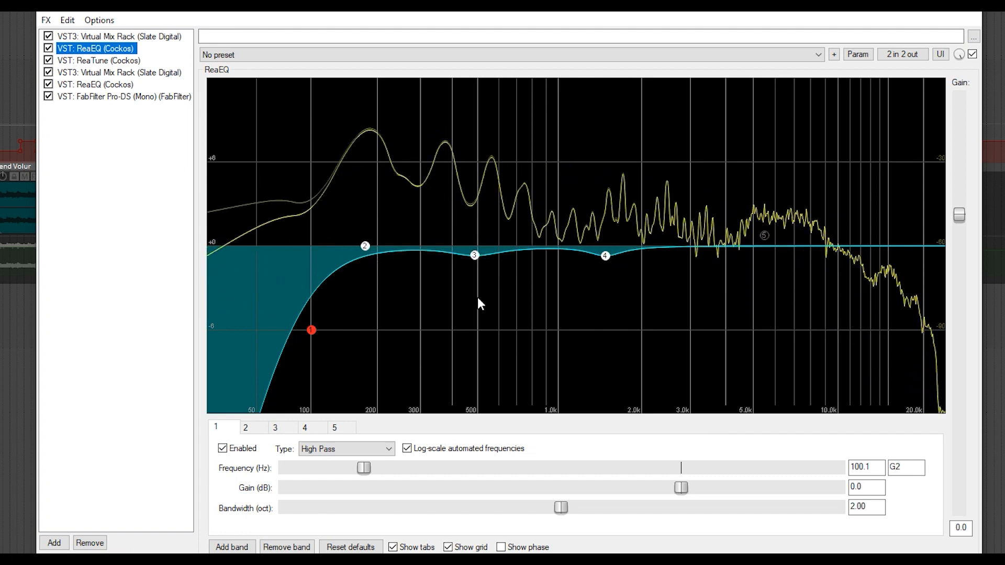
pyautogui.press('space')
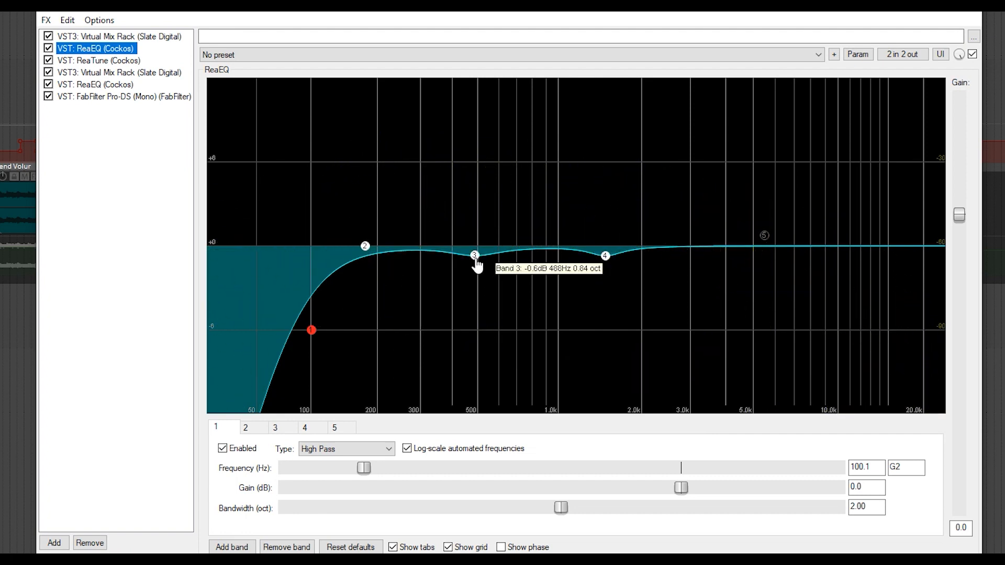
pyautogui.moveTo(606, 262)
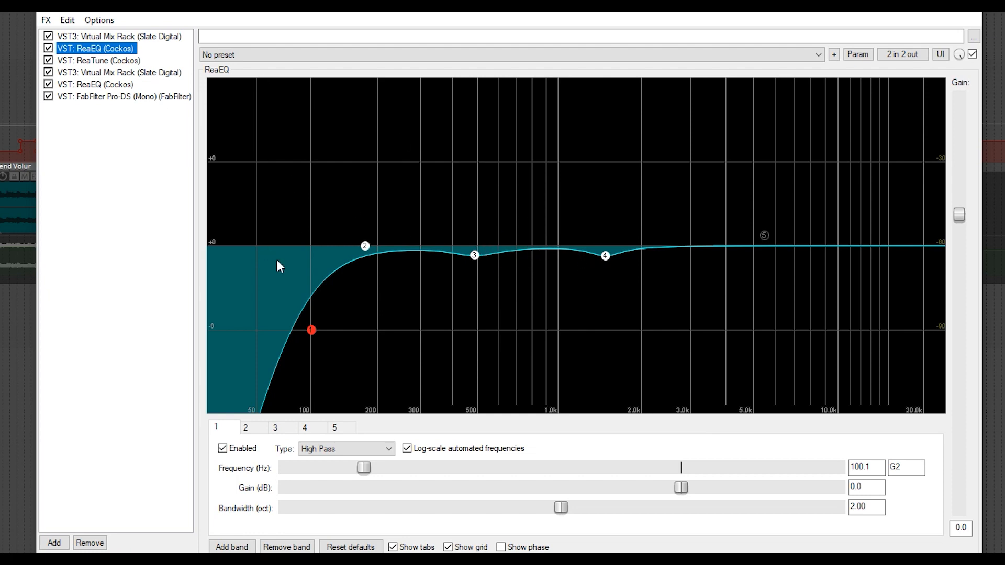
pyautogui.click(49, 48)
pyautogui.click(48, 48)
# Display ReaTune's manual correction graph and play the voice to examine its pitch curve, moving the effects window below the VOZ.wav items
pyautogui.click(112, 61)
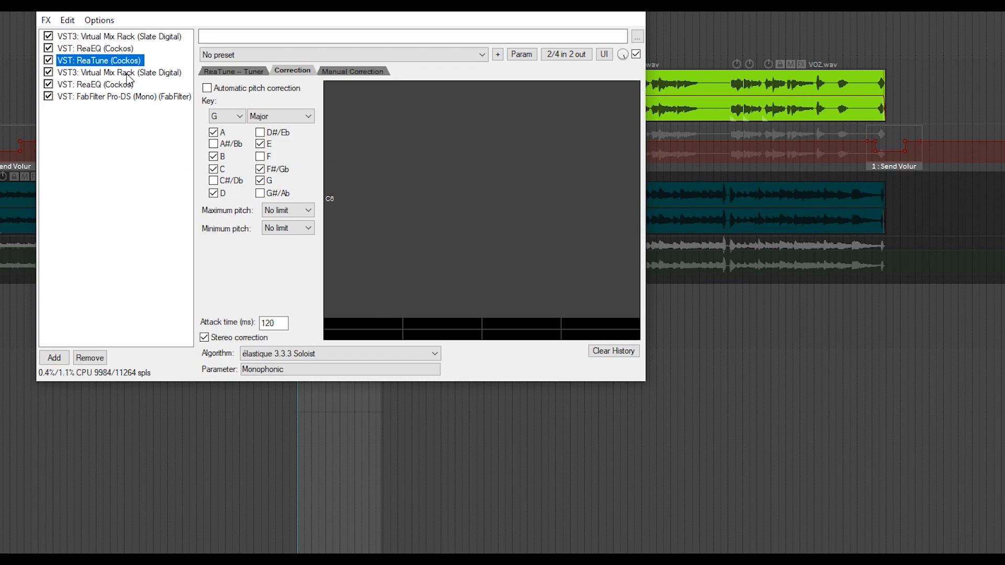
pyautogui.click(333, 70)
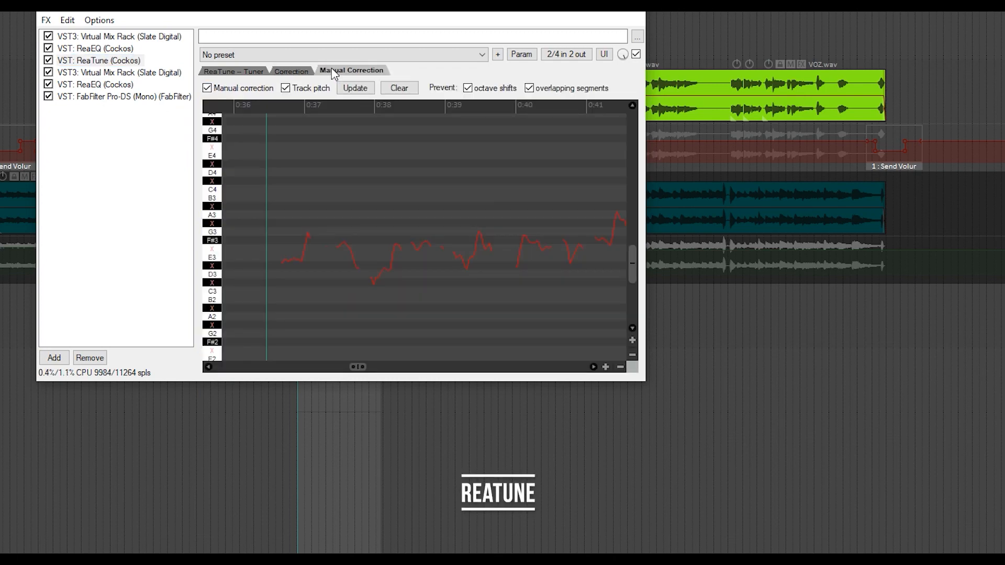
pyautogui.moveTo(347, 4); pyautogui.dragTo(382, 146)
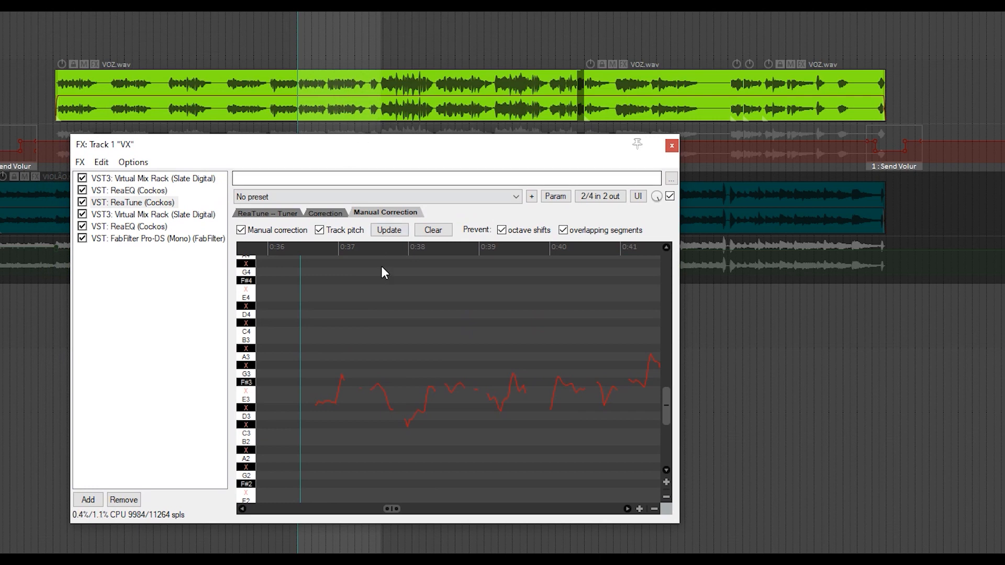
pyautogui.press('space')
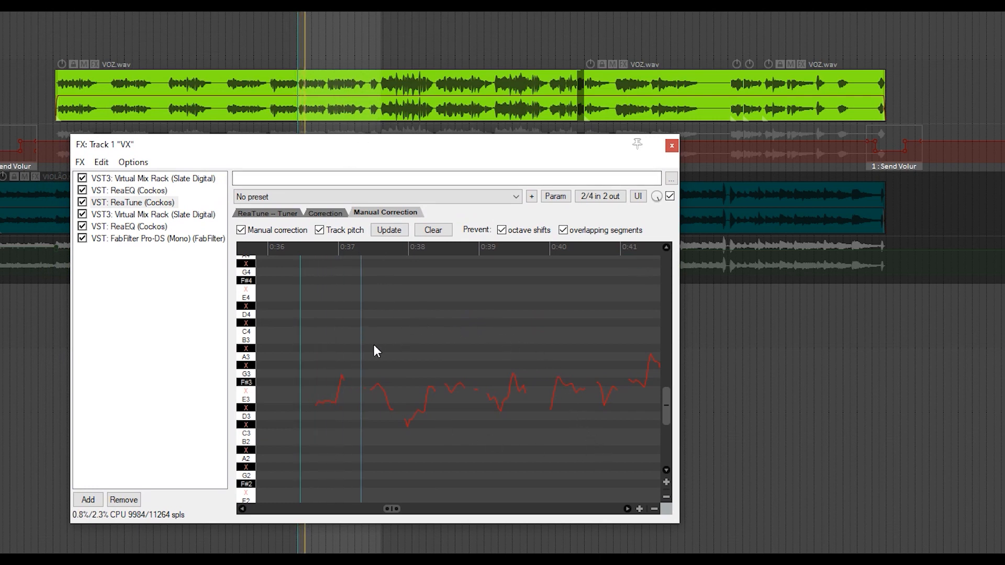
pyautogui.press('space')
pyautogui.click(309, 12)
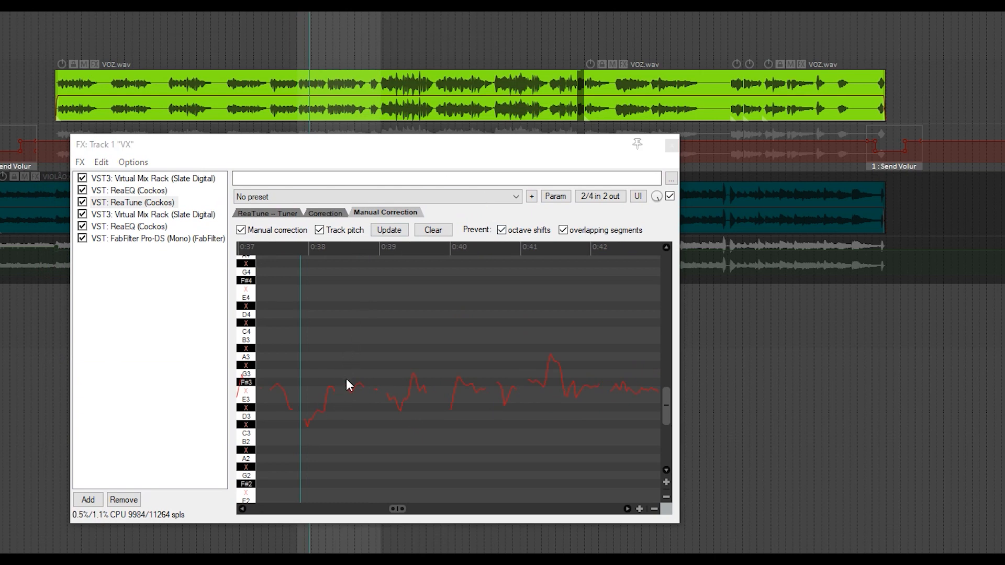
# Try a manual pitch correction segment near F#3 from about 0:38.5 to 0:39.4, play it, then undo the segment
pyautogui.moveTo(344, 383); pyautogui.dragTo(401, 388)
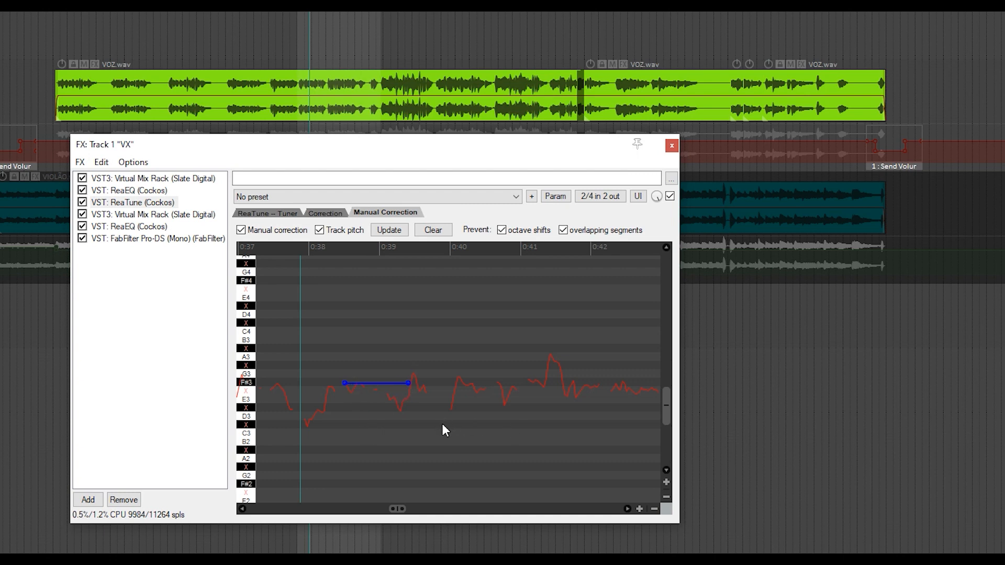
pyautogui.press('space')
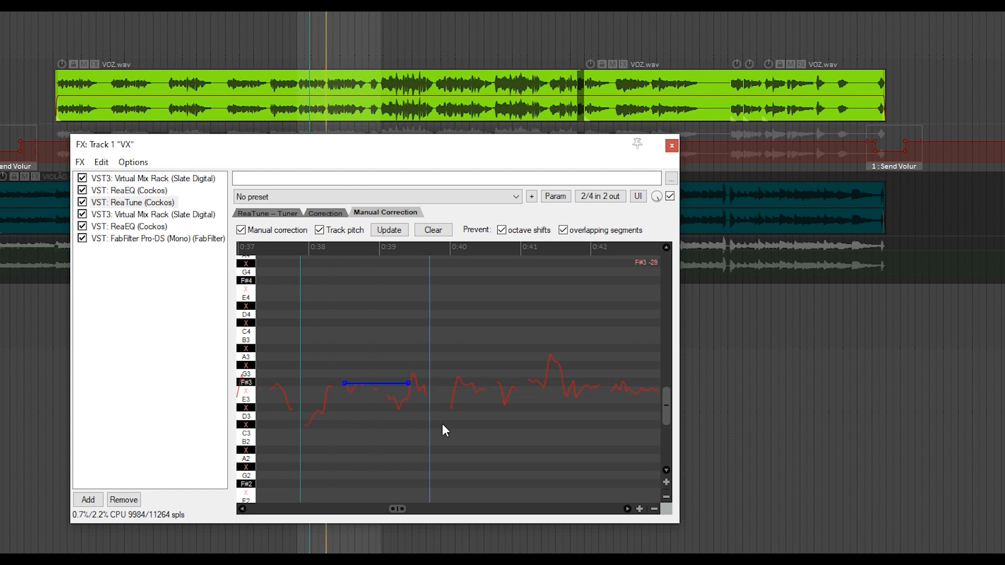
pyautogui.hotkey('ctrl', 'z')
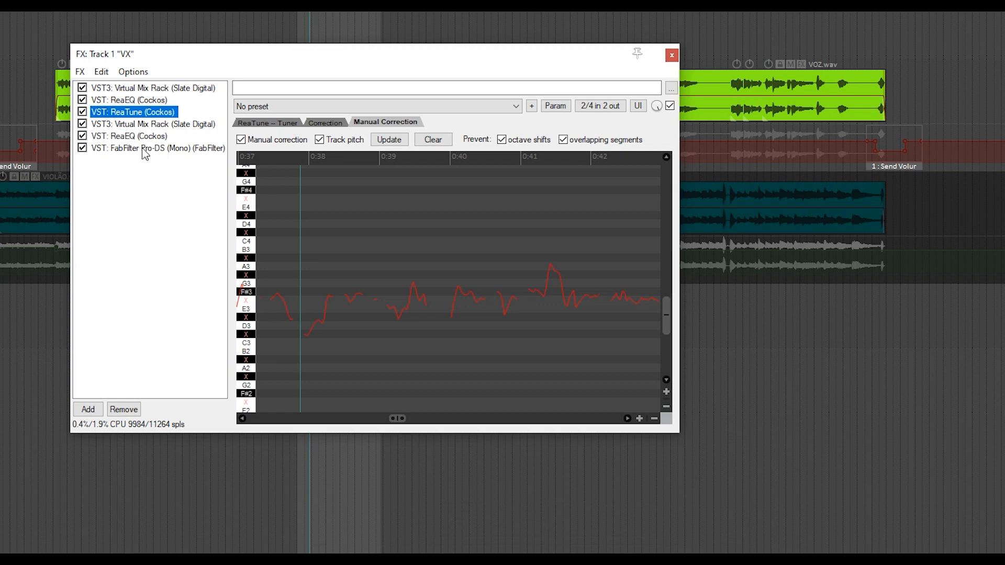
# Review the second Virtual Mix Rack's modules against the first rack and first ReaEQ, ending on the second rack
pyautogui.click(144, 124)
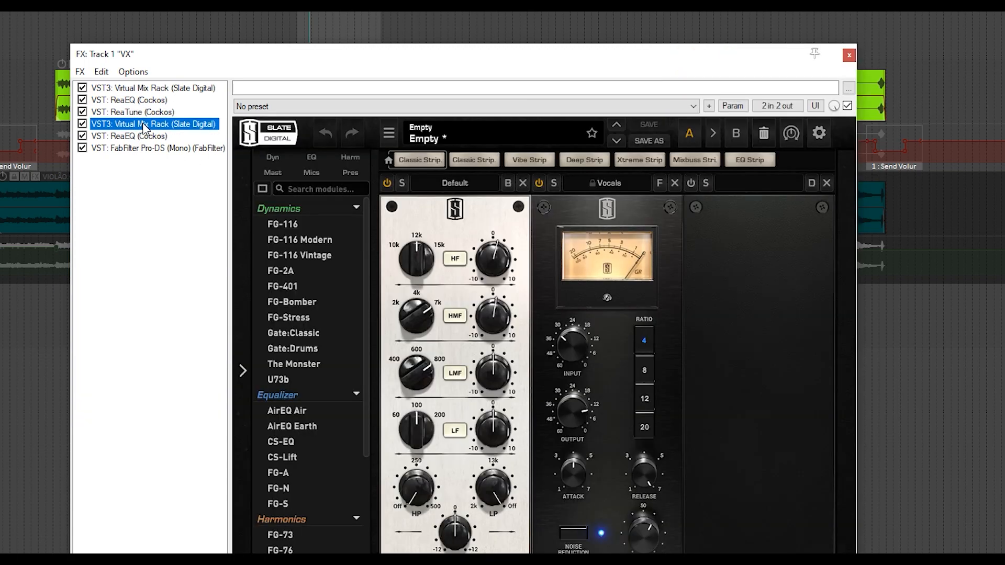
pyautogui.moveTo(255, 60); pyautogui.dragTo(240, 11)
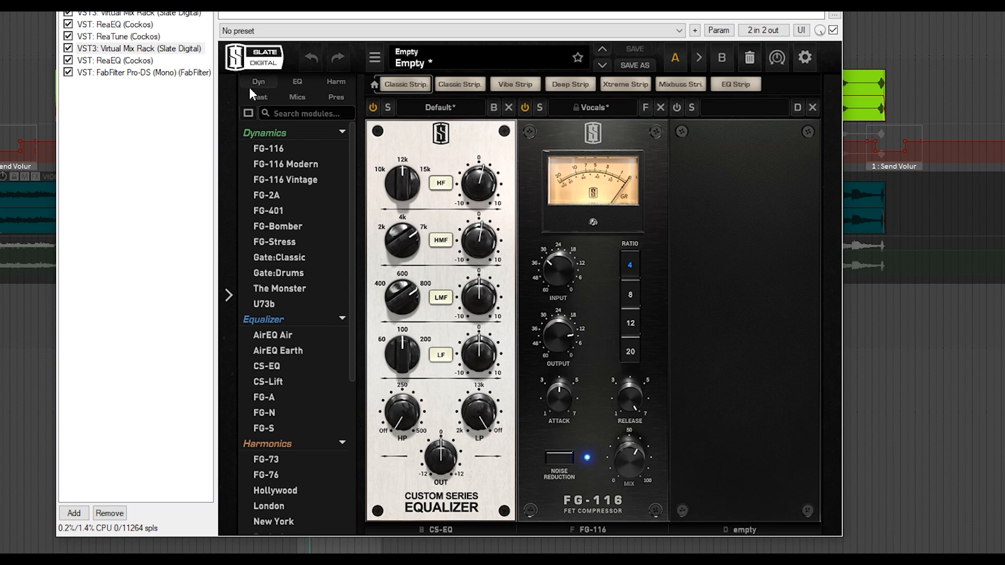
pyautogui.click(119, 15)
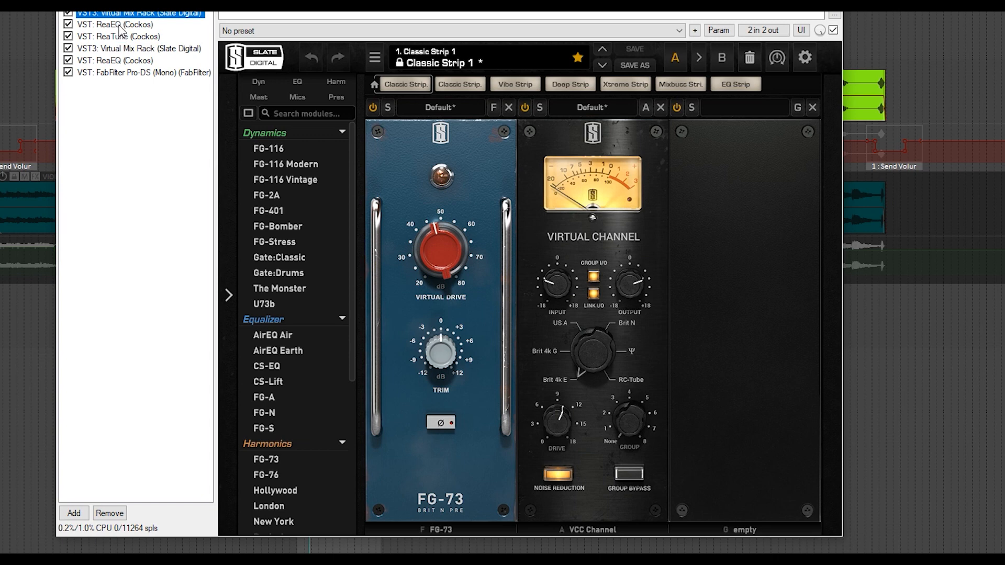
pyautogui.click(118, 25)
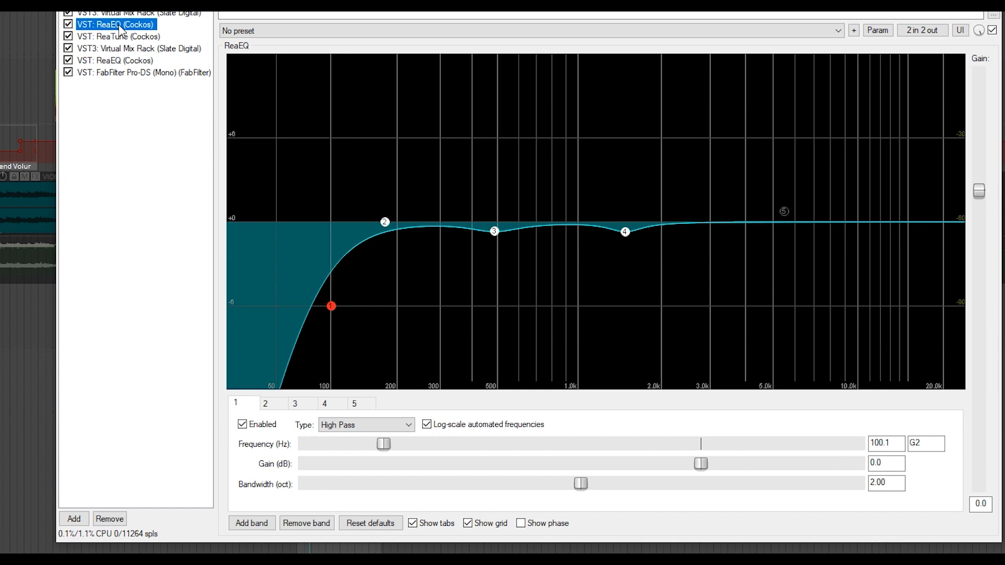
pyautogui.click(128, 48)
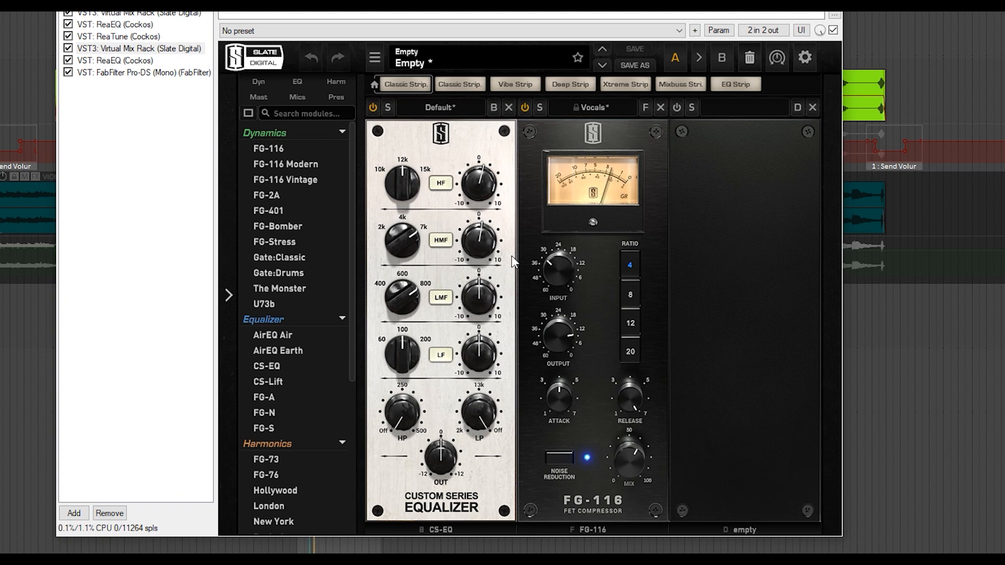
# Bypass the FG-116 compressor and CS-EQ equalizer modules in the second Virtual Mix Rack, then re-enable both
pyautogui.click(524, 105)
pyautogui.click(369, 108)
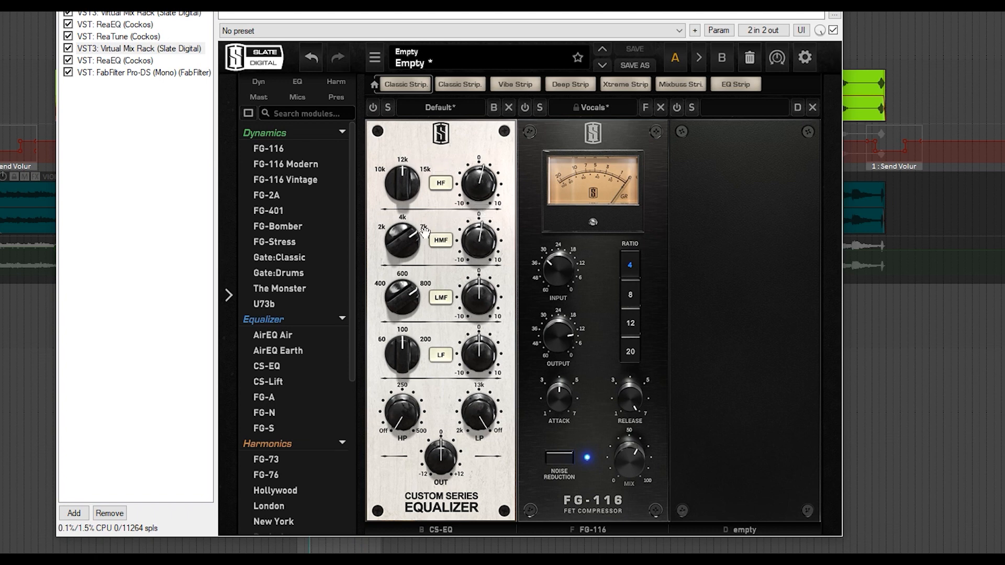
pyautogui.click(373, 107)
pyautogui.click(526, 107)
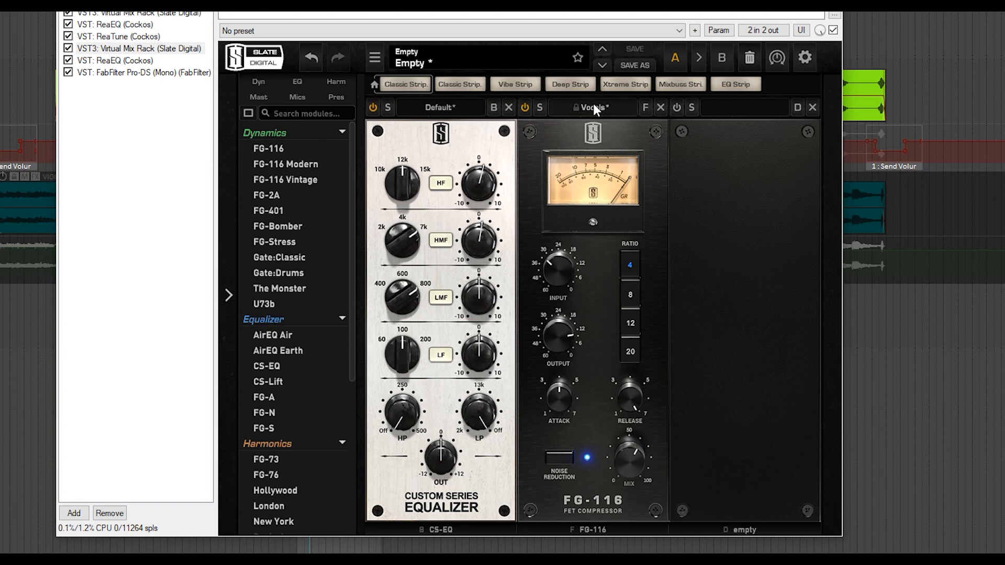
# Examine the FG-116 compressor's settings and compare the voice with the second Virtual Mix Rack off and on, leaving the plug-in enabled
pyautogui.moveTo(554, 262)
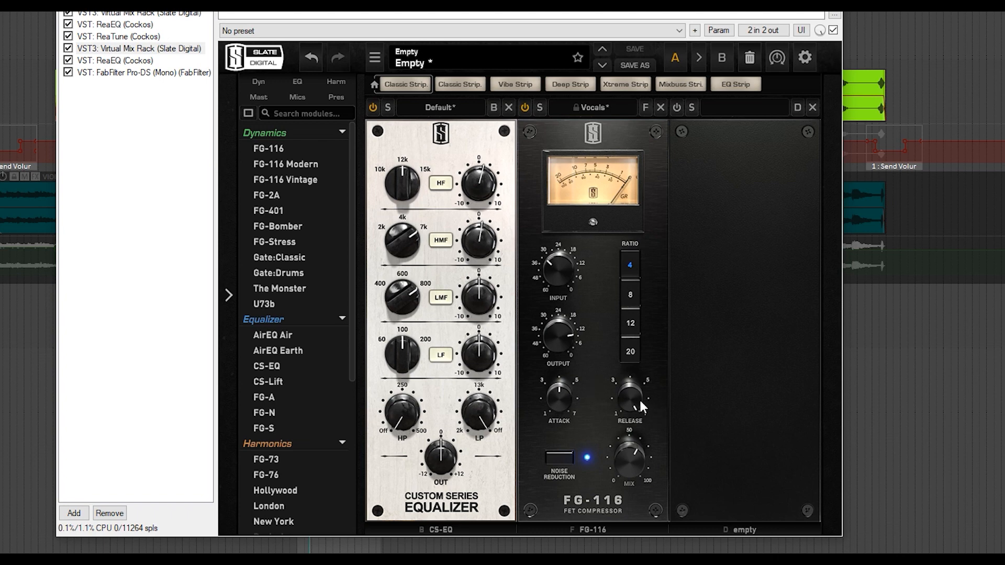
pyautogui.moveTo(632, 398)
pyautogui.click(68, 48)
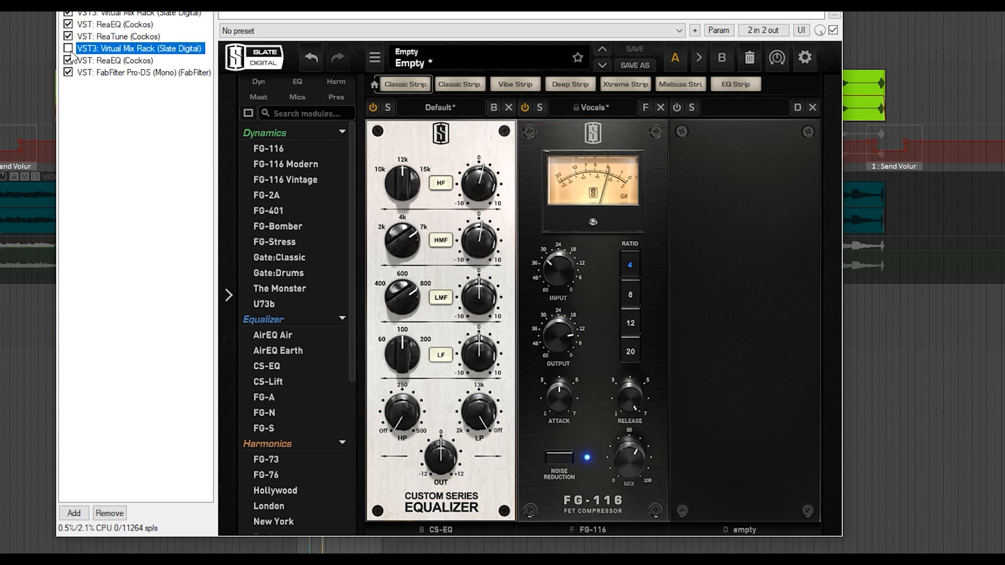
pyautogui.click(68, 48)
# Display the second ReaEQ in the VX chain and compare the voice with it off and on, leaving it enabled with playback stopped
pyautogui.click(99, 62)
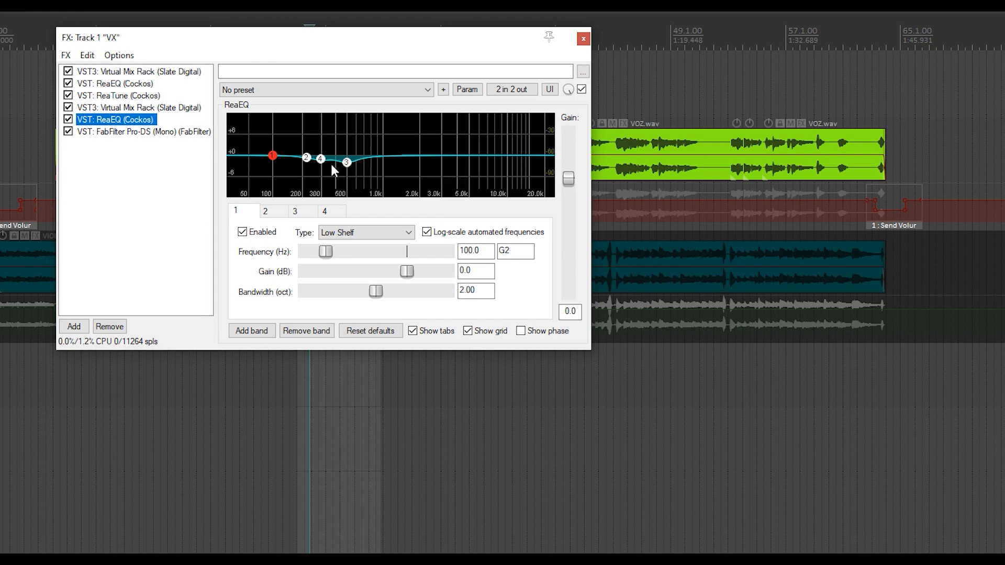
pyautogui.moveTo(347, 165)
pyautogui.press('space')
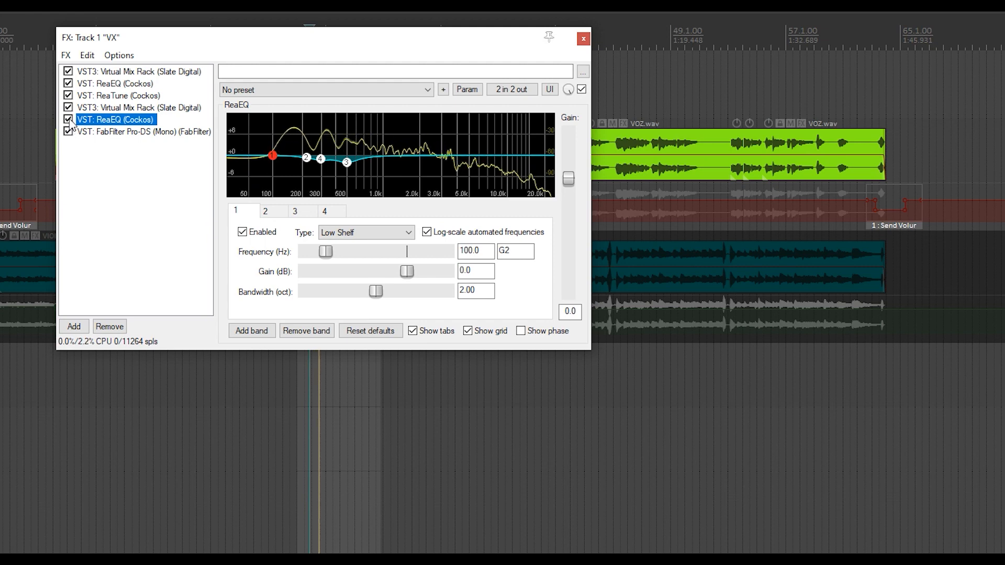
pyautogui.click(68, 119)
pyautogui.click(70, 120)
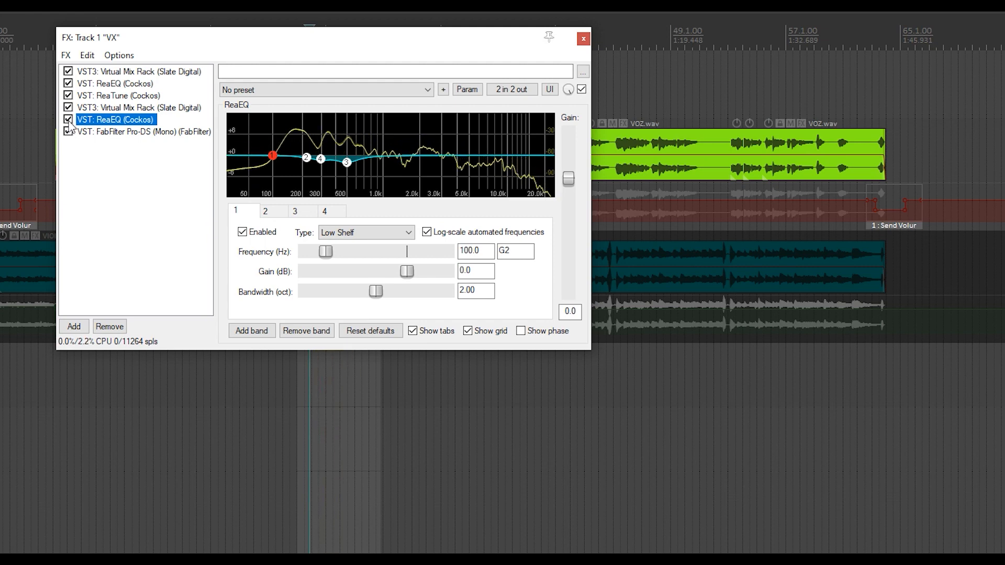
pyautogui.press('space')
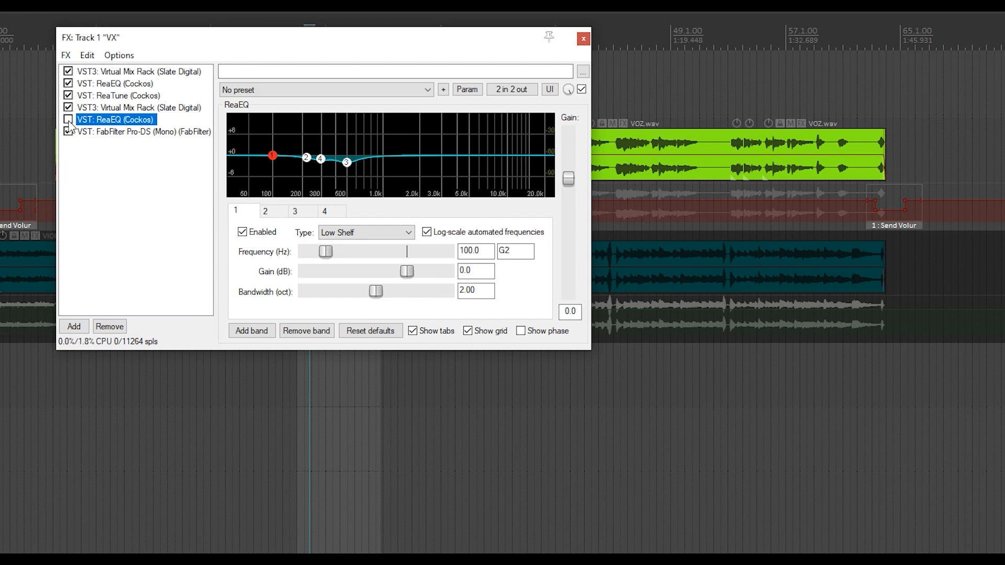
pyautogui.press('space')
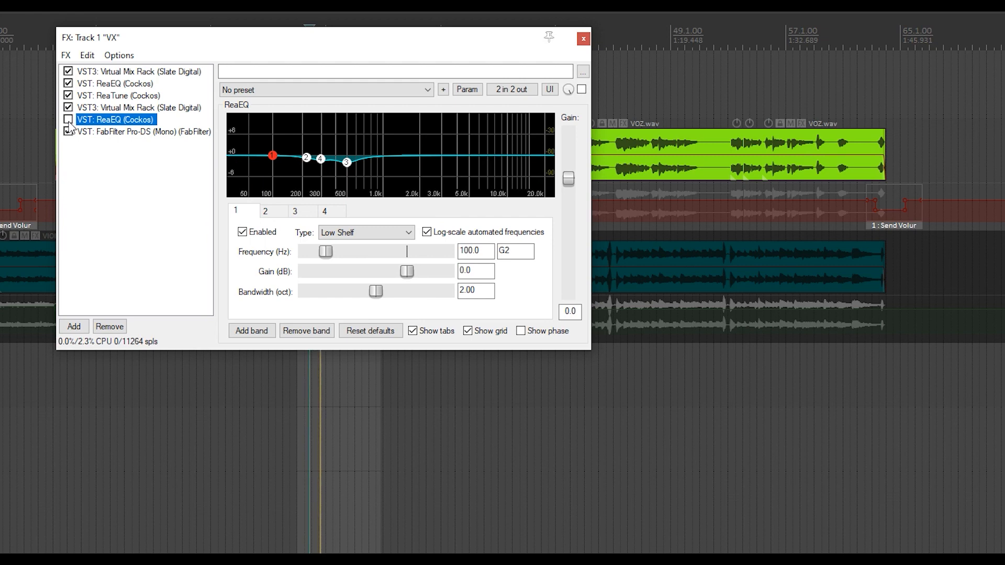
pyautogui.press('space')
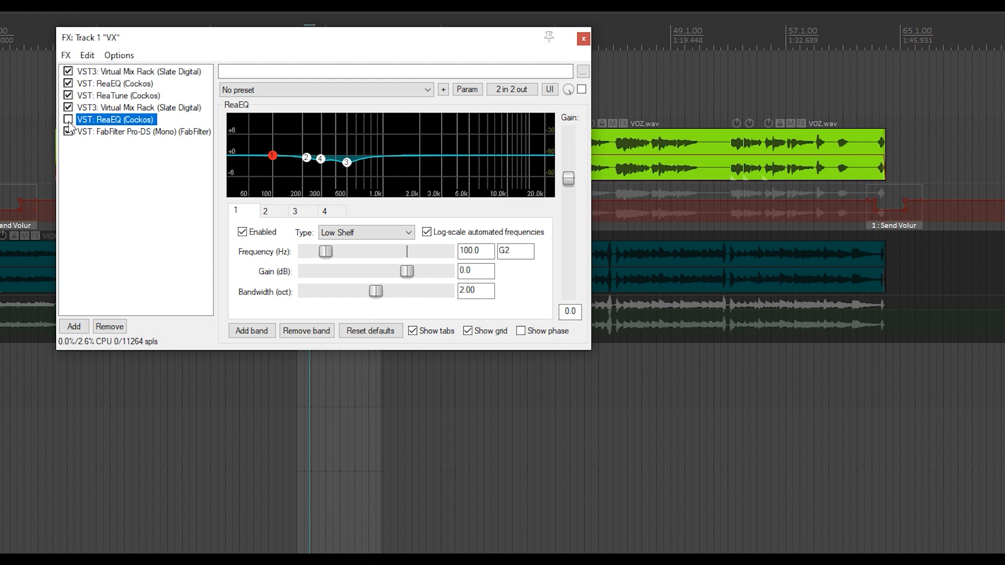
pyautogui.press('space')
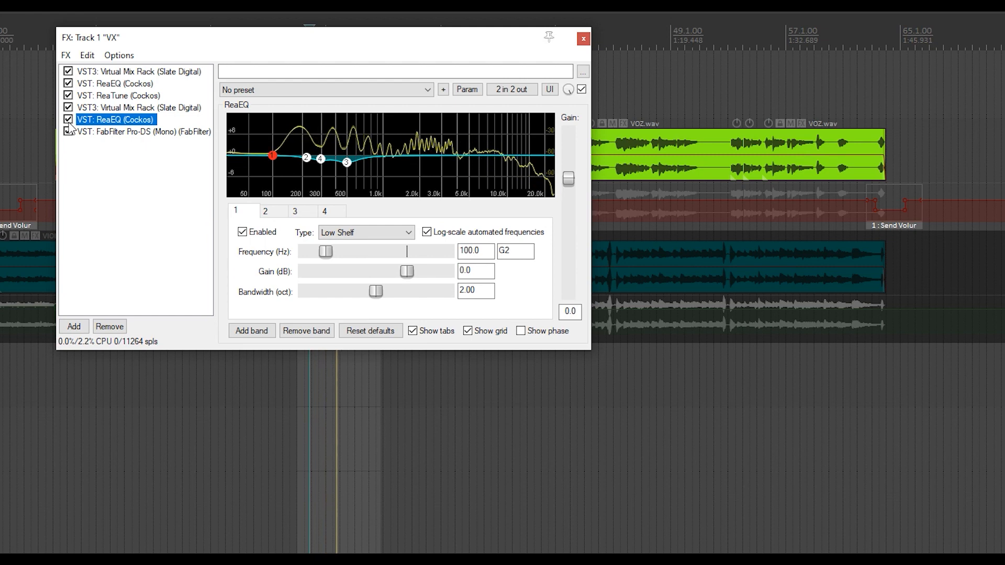
pyautogui.press('space')
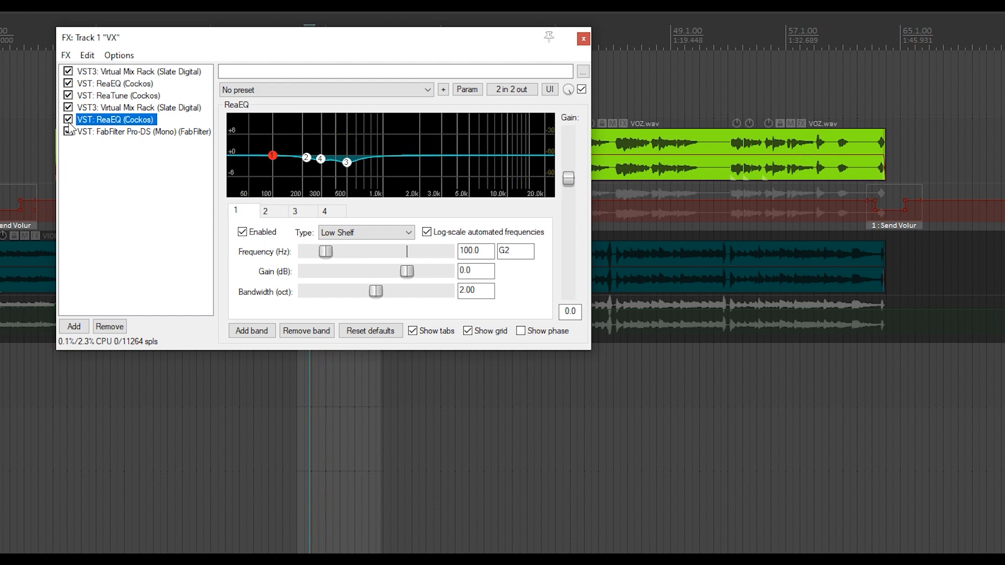
# Display FabFilter Pro-DS, play the voice to examine its de-essing, then close the VX effects window
pyautogui.click(124, 133)
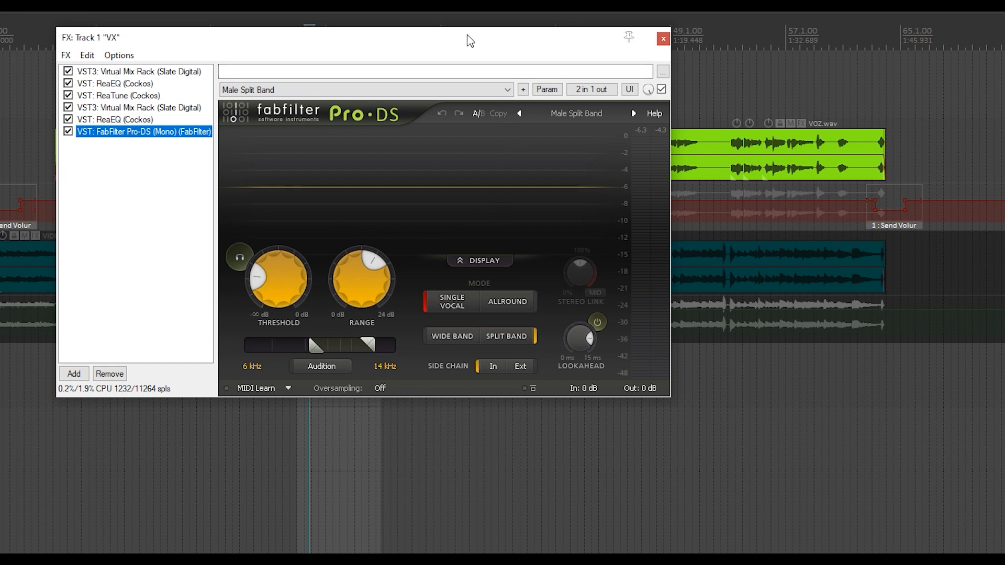
pyautogui.press('space')
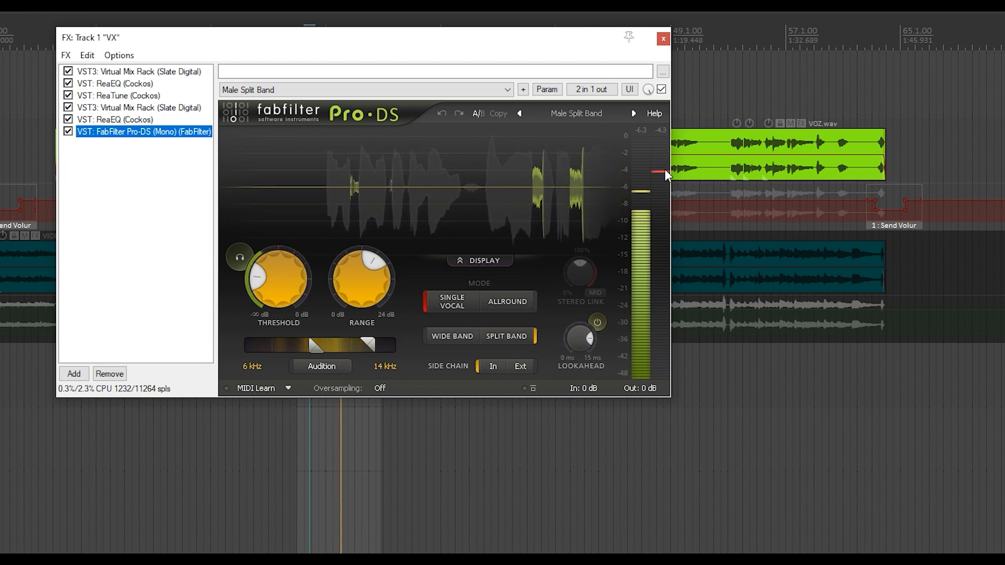
pyautogui.moveTo(665, 175)
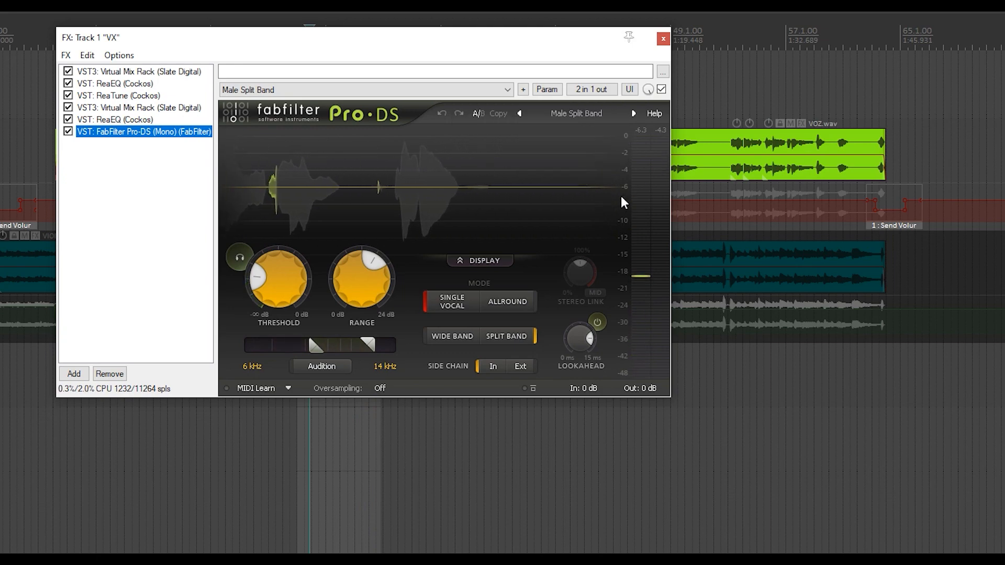
pyautogui.click(664, 39)
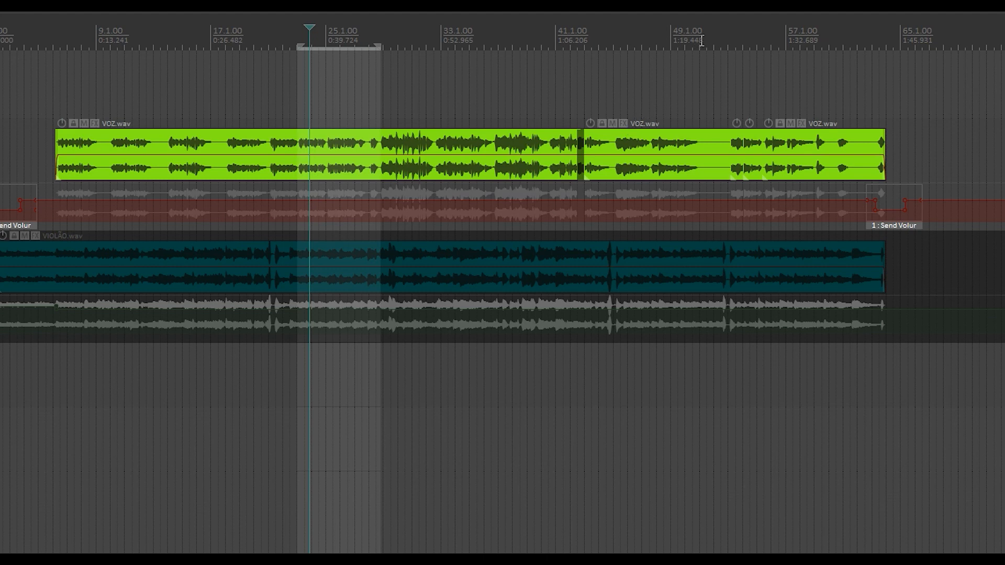
# Set the time selection over the silent gap late in the voice item, from 50.4.65 to 52.4.32, and play it briefly
pyautogui.moveTo(701, 42); pyautogui.dragTo(727, 42)
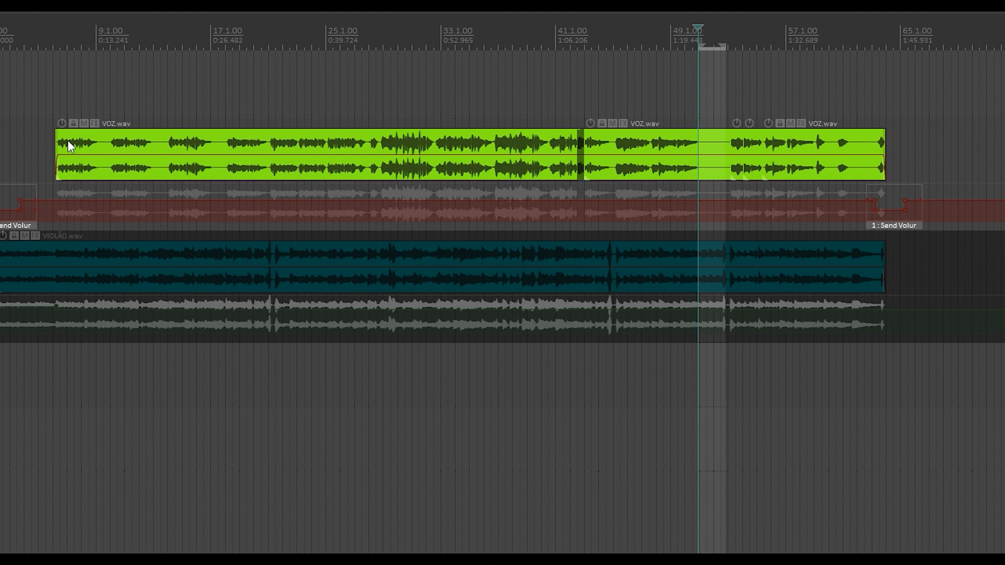
pyautogui.press('space')
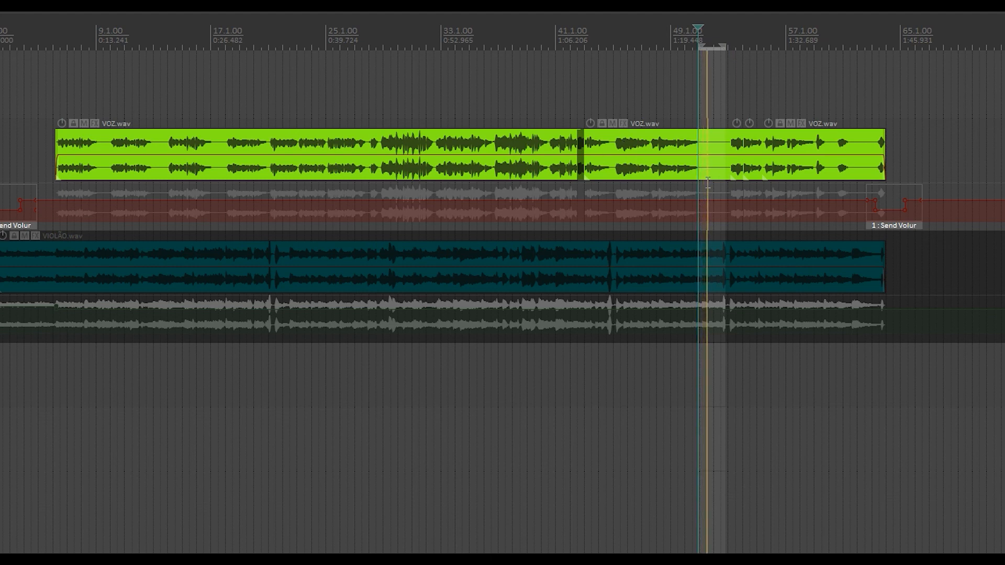
pyautogui.press('space')
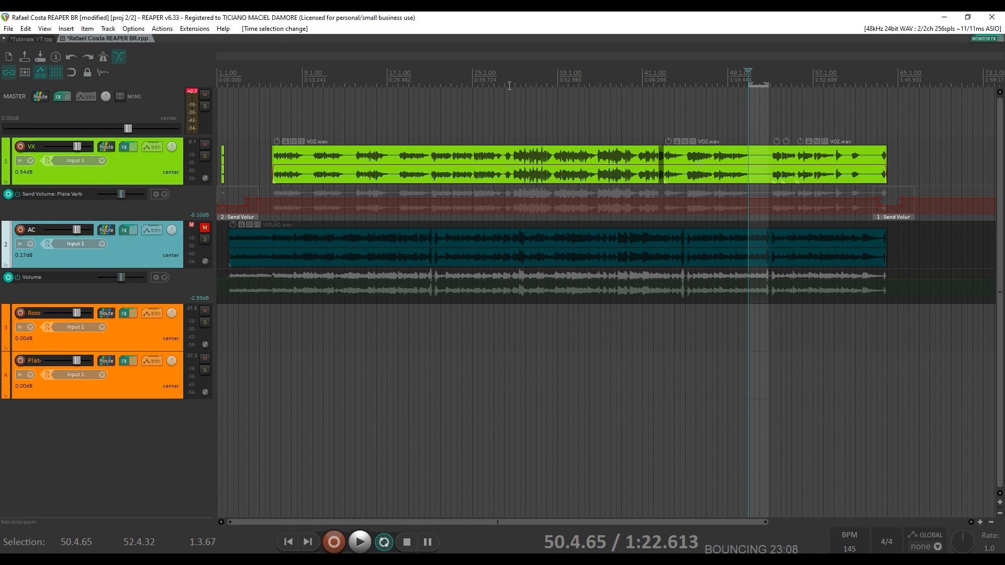
# Set the time selection from 28.3.35 to 36.3.02 and unmute the AC track
pyautogui.moveTo(509, 85); pyautogui.dragTo(596, 84)
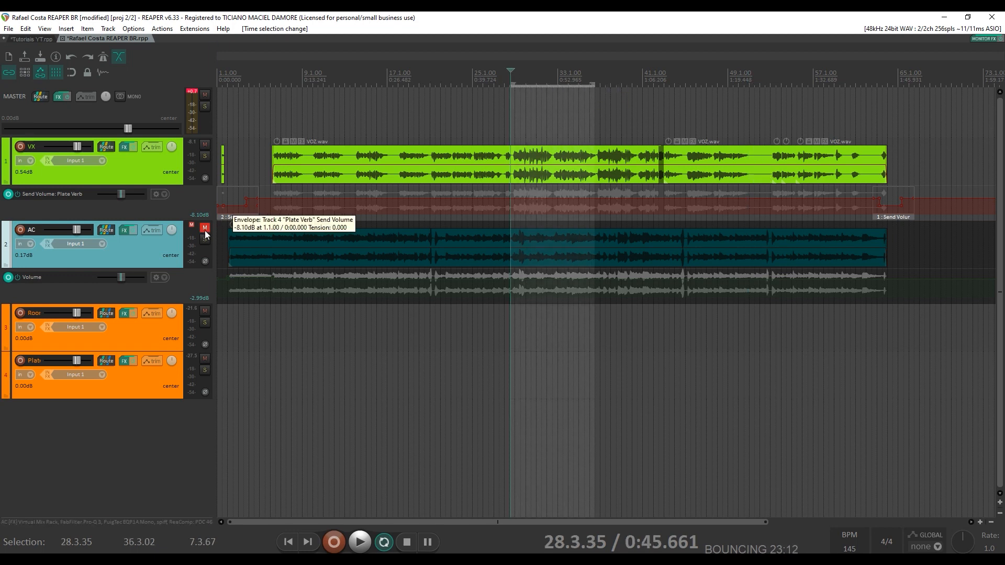
pyautogui.click(205, 229)
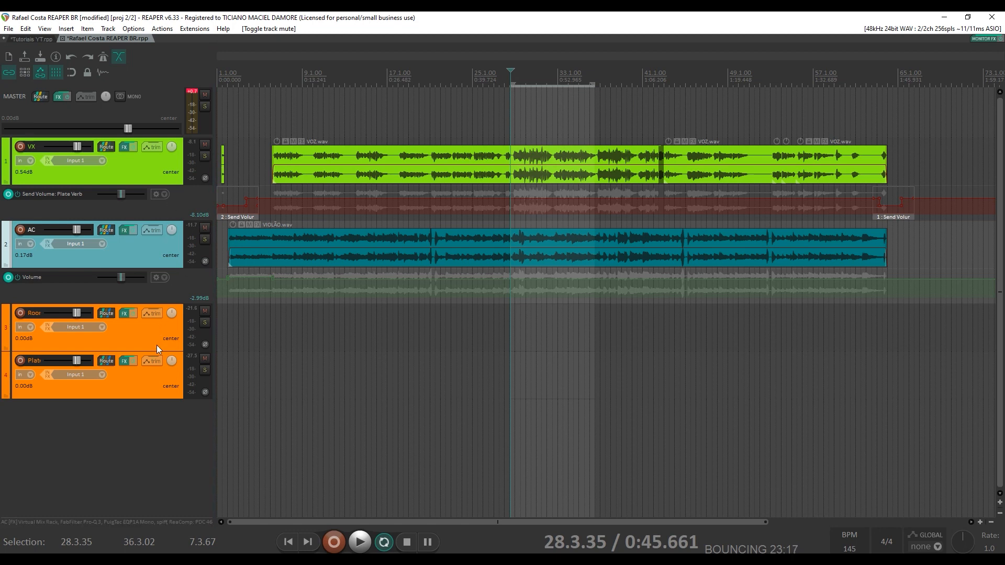
# Examine the ValhallaVintageVerb settings on the Room Verb track, then close the plug-in interface and move the effects window clear of the track controls
pyautogui.click(123, 314)
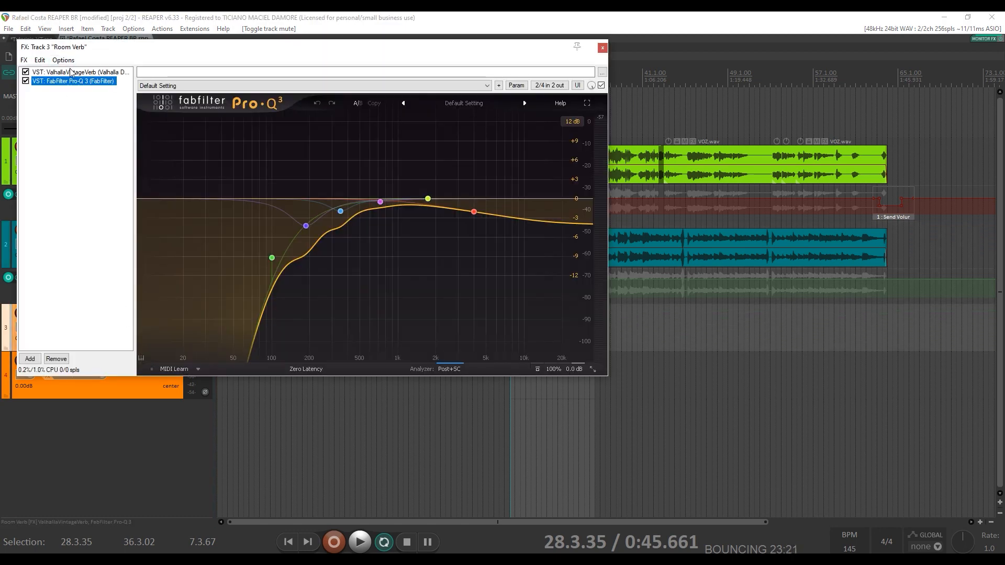
pyautogui.click(72, 71)
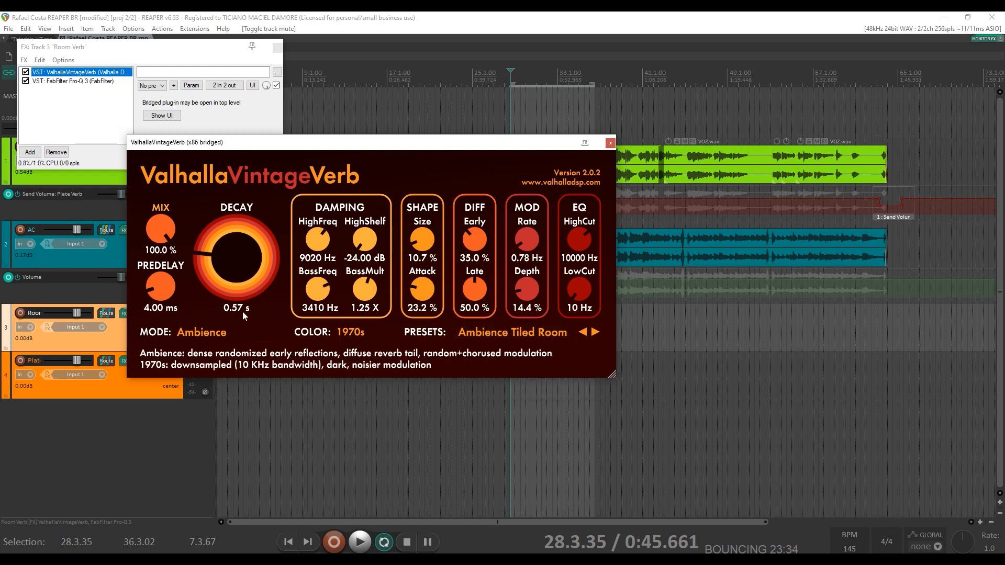
pyautogui.click(609, 146)
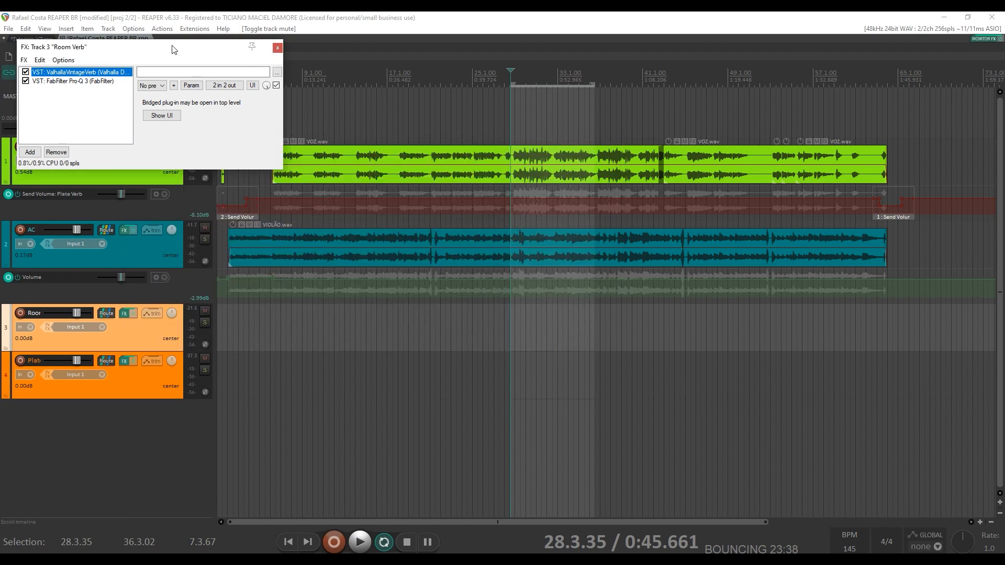
pyautogui.moveTo(172, 46); pyautogui.dragTo(596, 196)
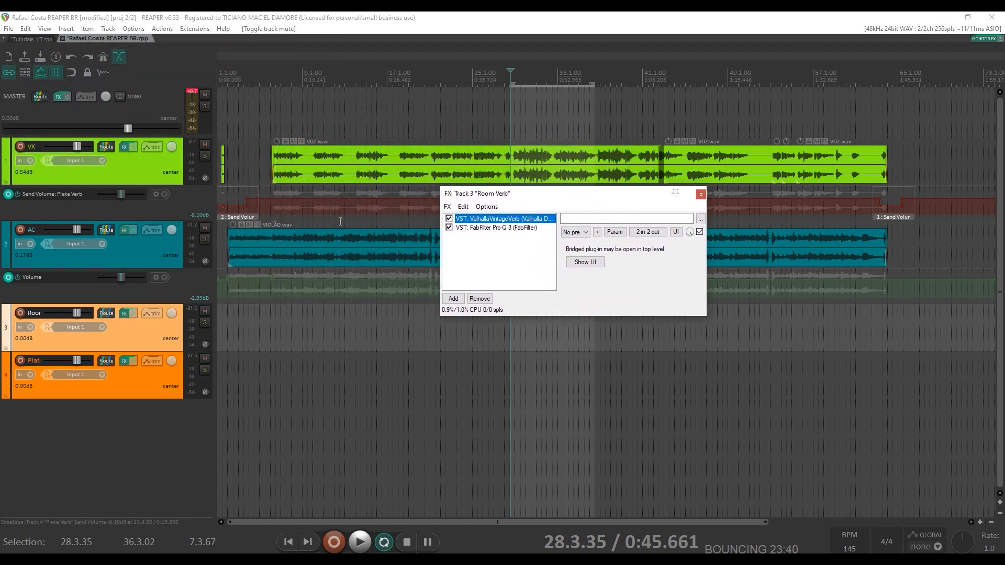
# Mute the Plate Verb and AC tracks and play the selection to hear the voice with only the room reverb
pyautogui.click(205, 358)
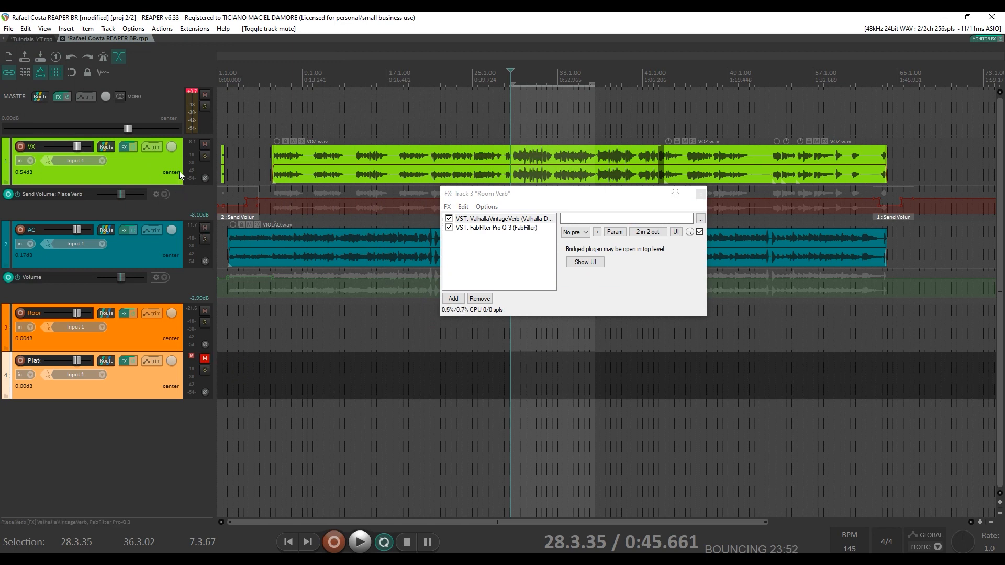
pyautogui.press('space')
pyautogui.click(204, 228)
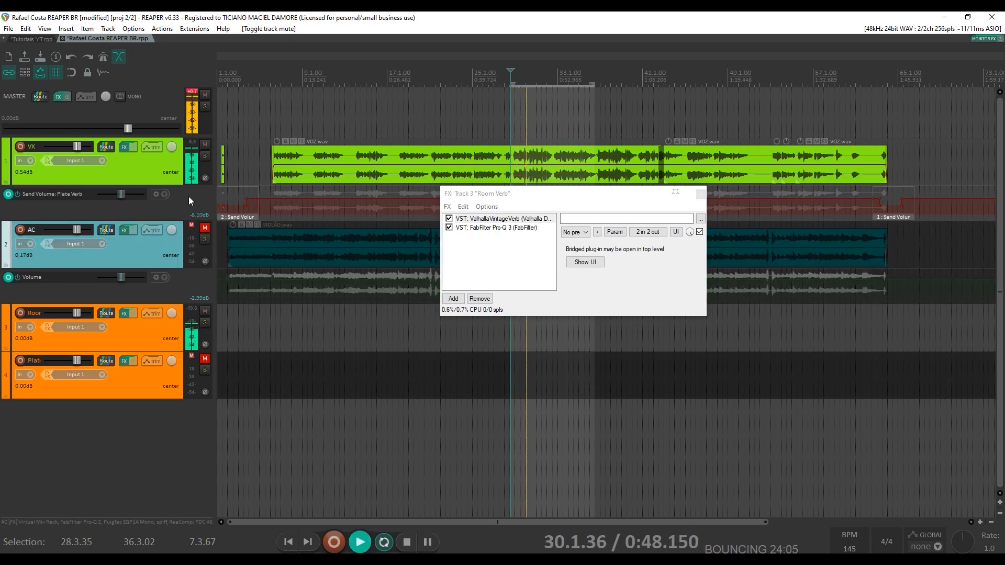
# In the VX track's routing, compare the voice with its Room Verb send muted and unmuted, leaving the send active and playback stopped
pyautogui.click(106, 147)
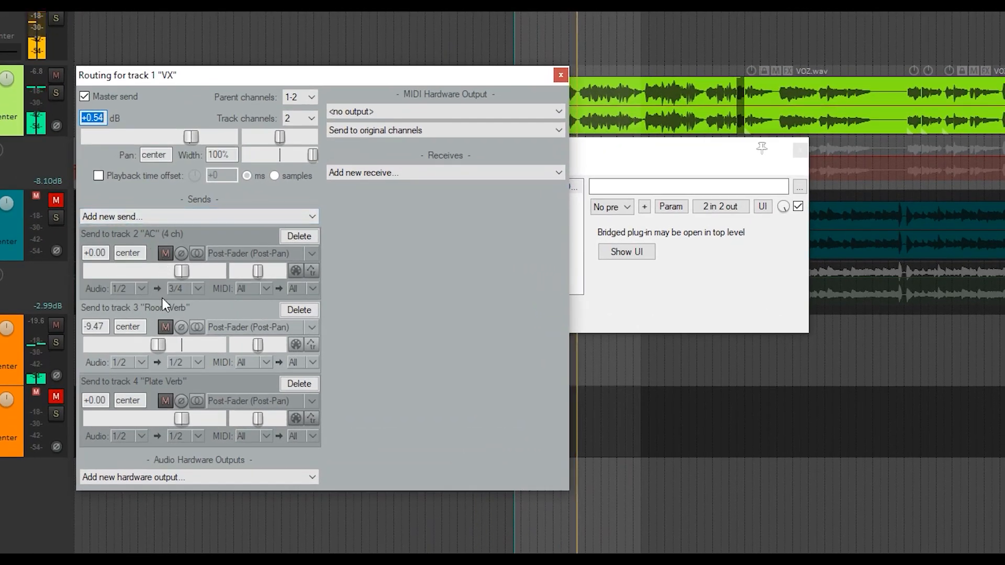
pyautogui.click(166, 327)
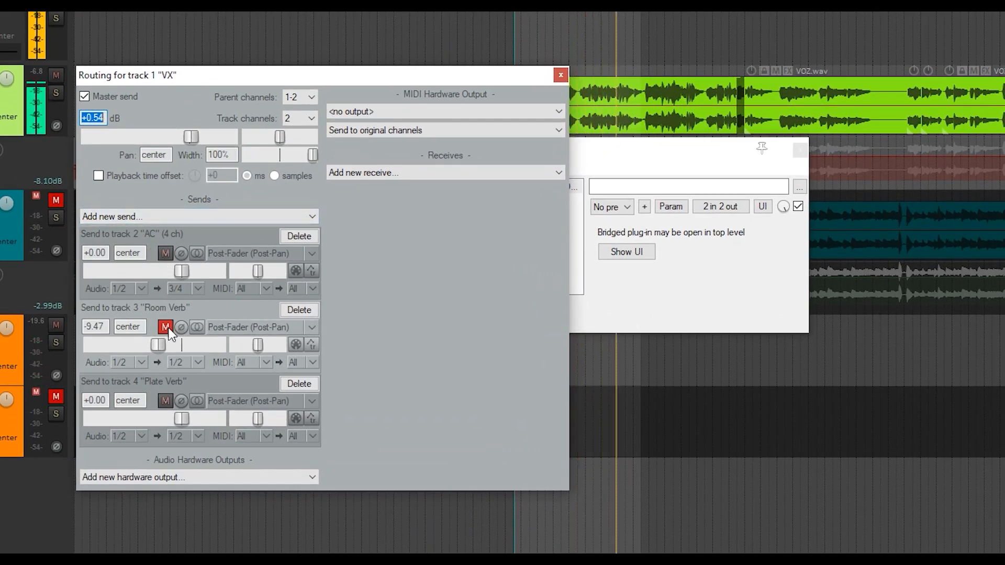
pyautogui.press('space')
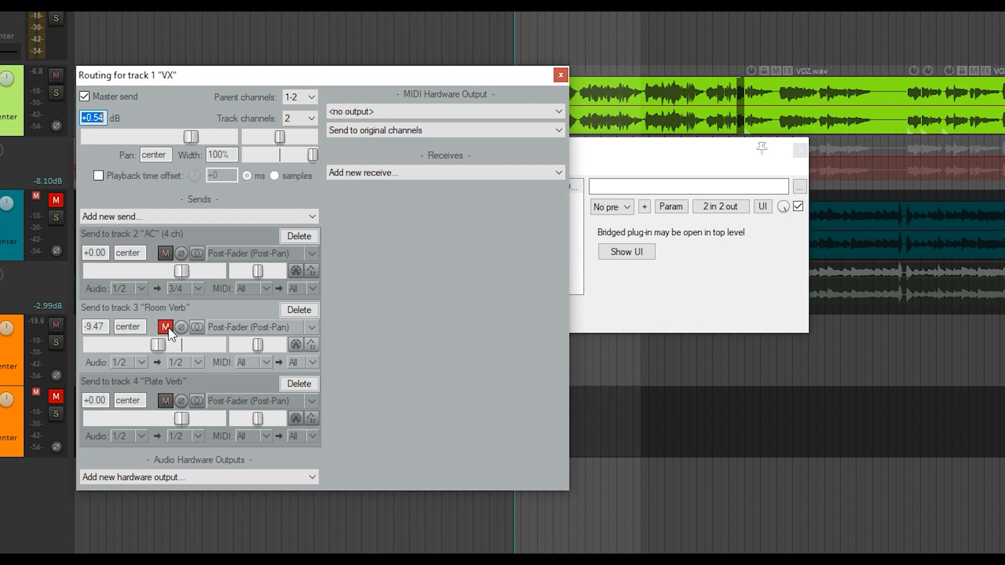
pyautogui.press('space')
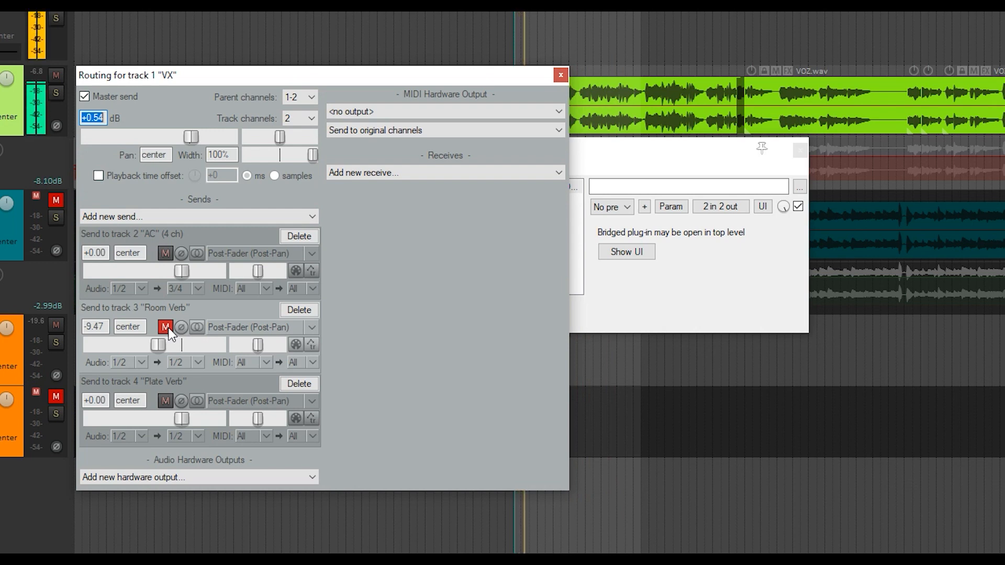
pyautogui.press('space')
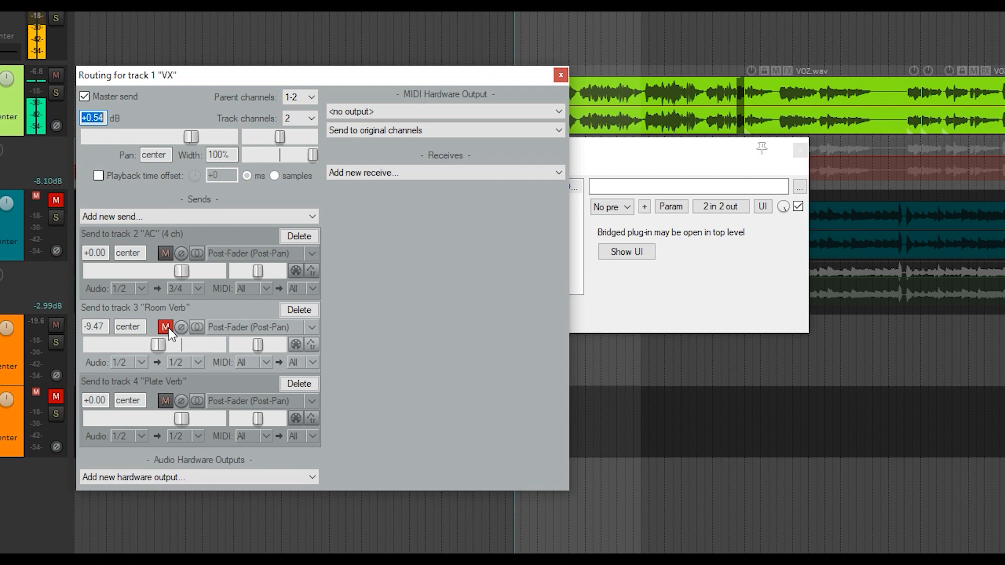
pyautogui.click(168, 328)
pyautogui.press('space')
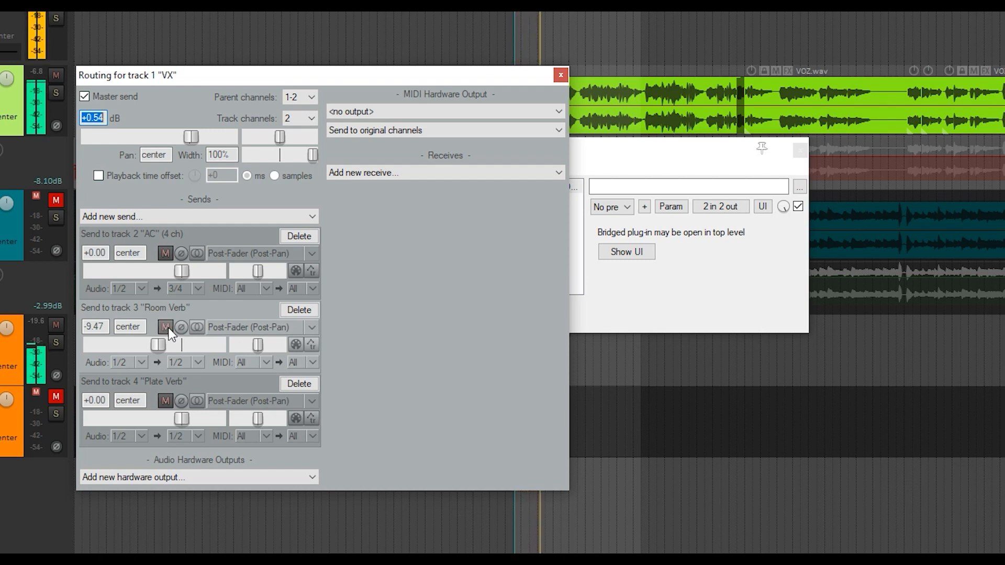
pyautogui.press('space')
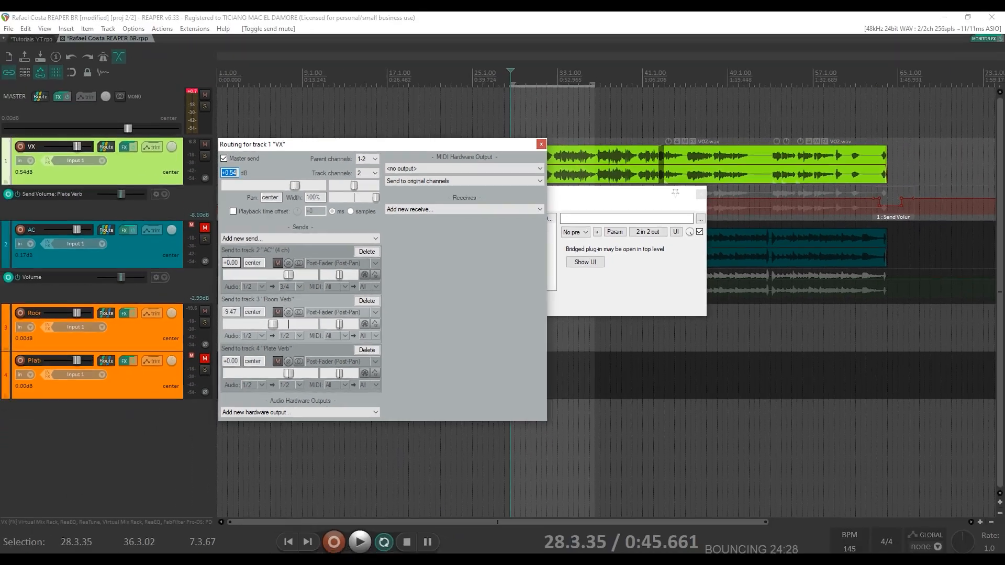
# Unmute AC and mute VX, then compare the guitar with its Room Verb send muted and unmuted, leaving the send active and playback stopped
pyautogui.click(205, 228)
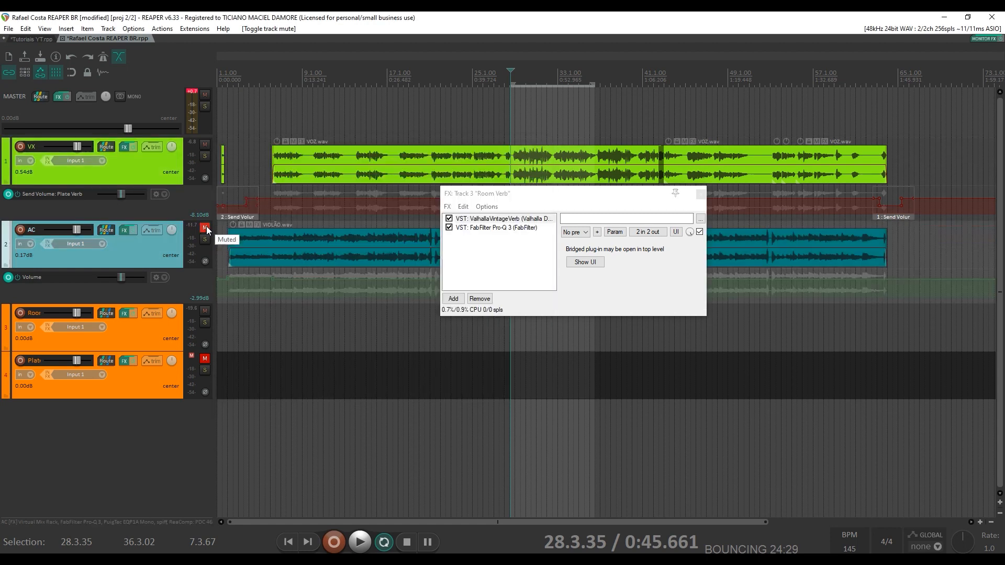
pyautogui.click(104, 229)
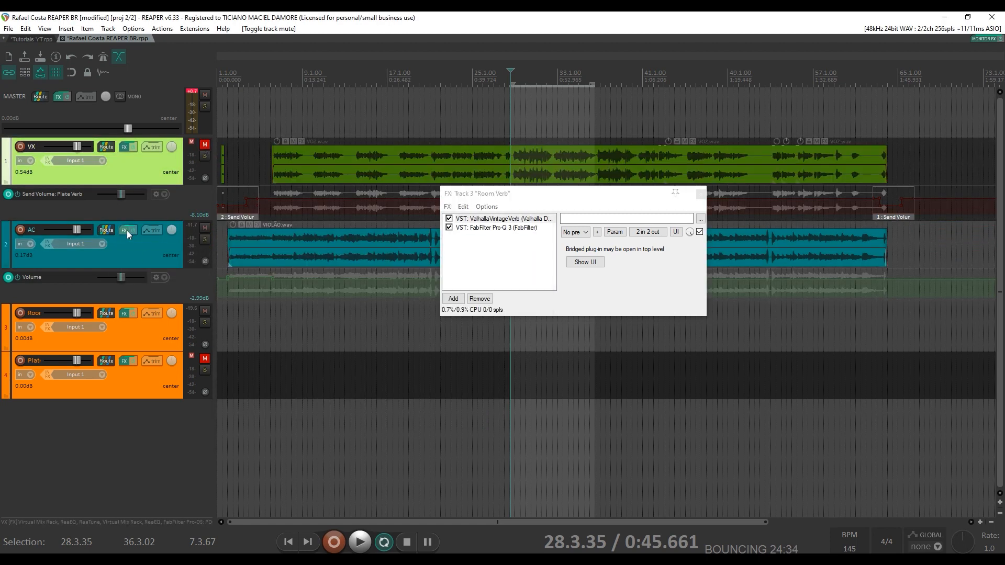
pyautogui.press('space')
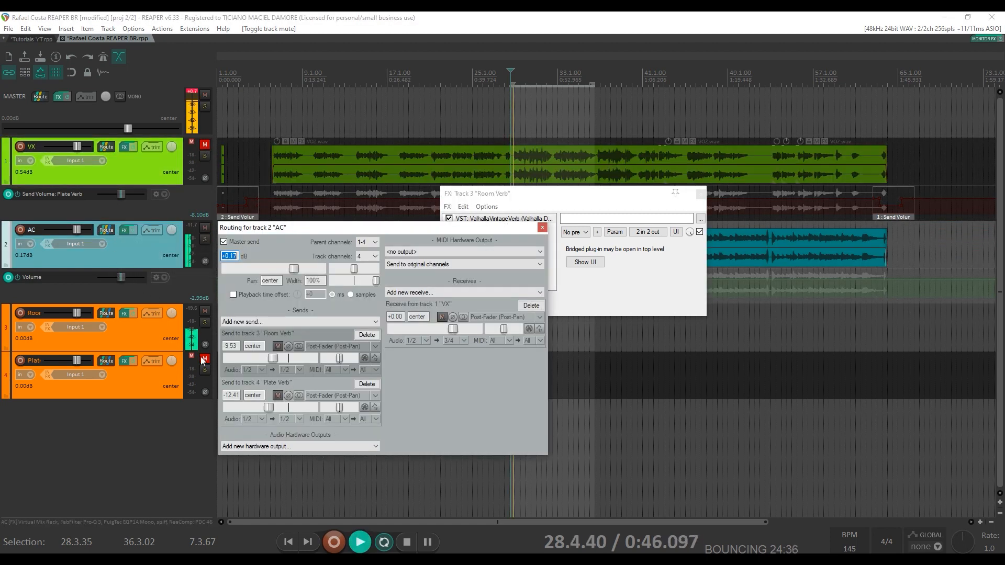
pyautogui.click(278, 346)
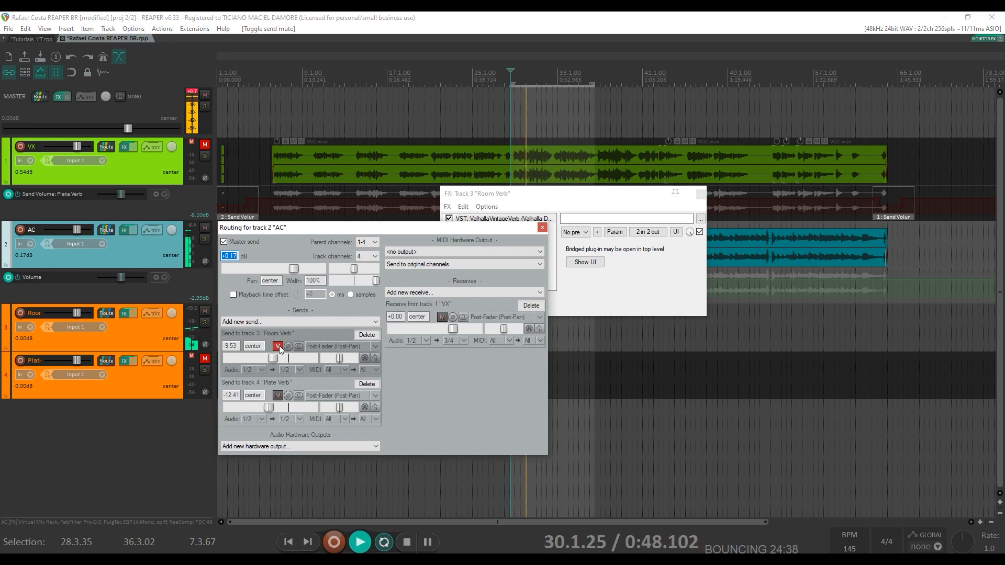
pyautogui.click(279, 346)
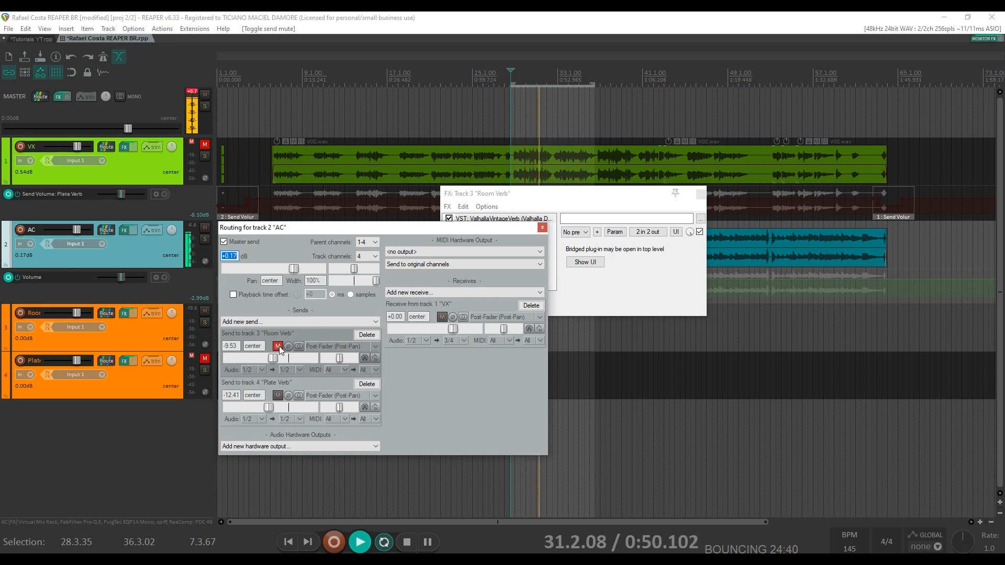
pyautogui.click(279, 347)
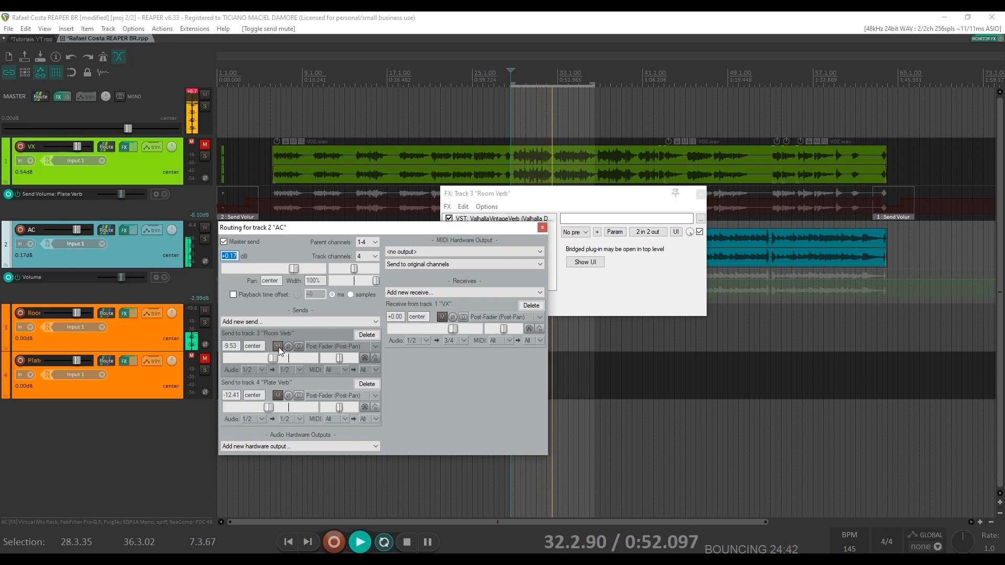
pyautogui.click(278, 346)
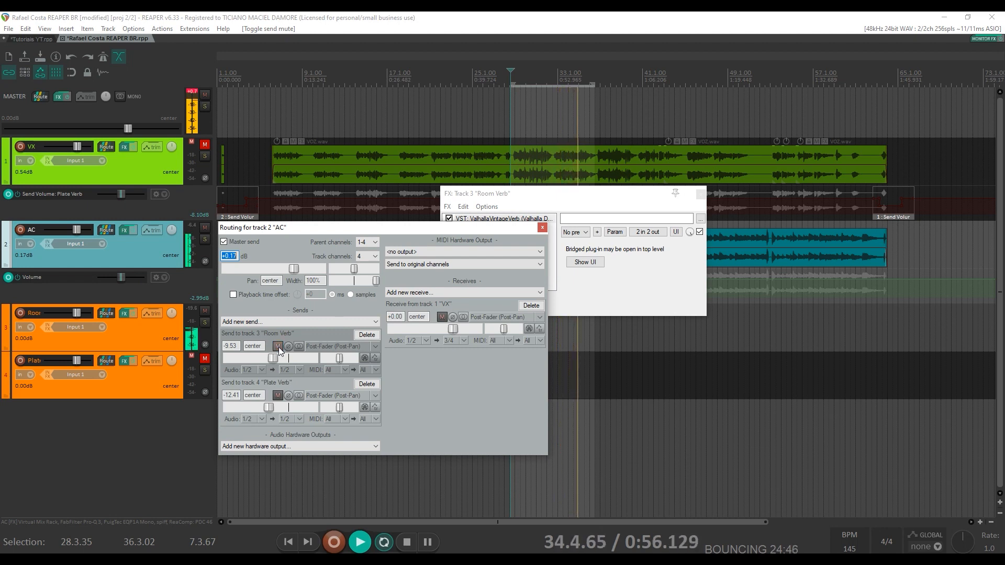
pyautogui.press('space')
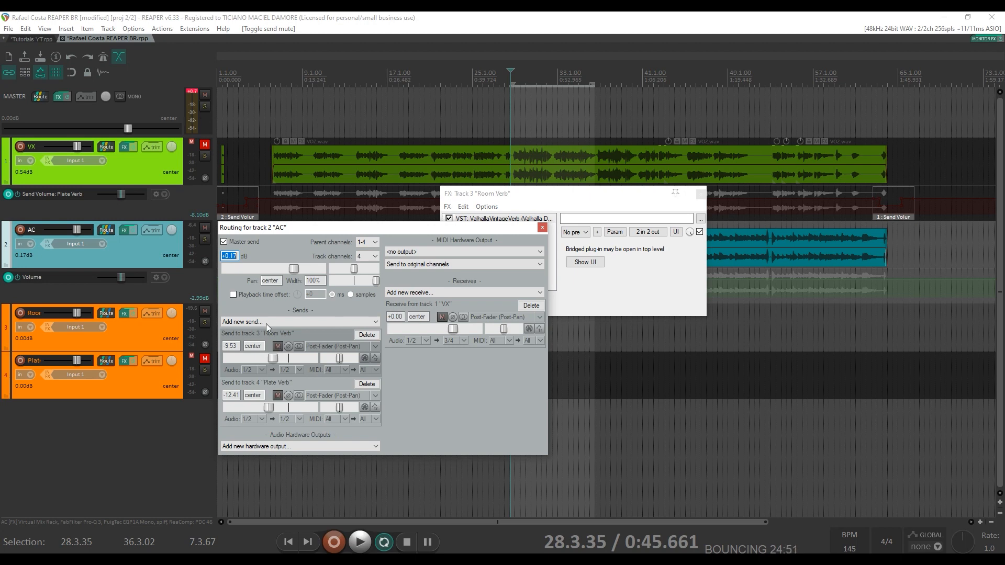
# Display FabFilter Pro-Q 3 on the Room Verb track to examine its EQ curve, then close the effects window
pyautogui.click(125, 312)
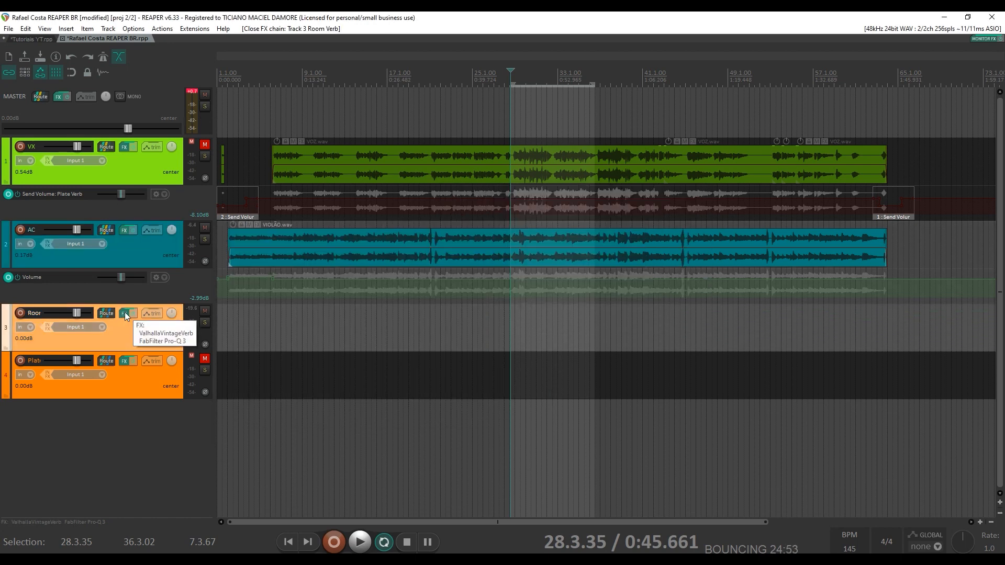
pyautogui.click(125, 312)
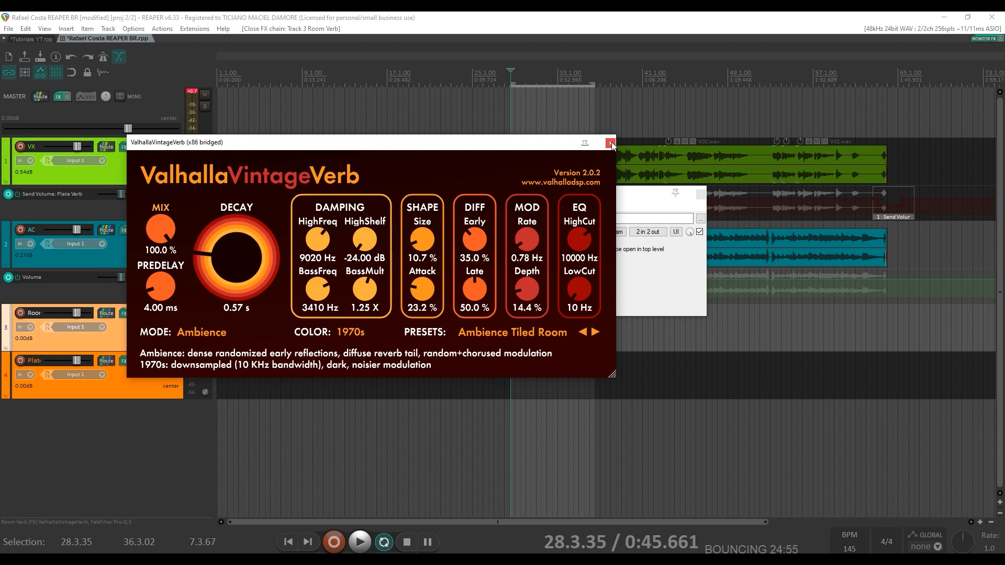
pyautogui.click(610, 143)
pyautogui.moveTo(552, 194); pyautogui.dragTo(373, 145)
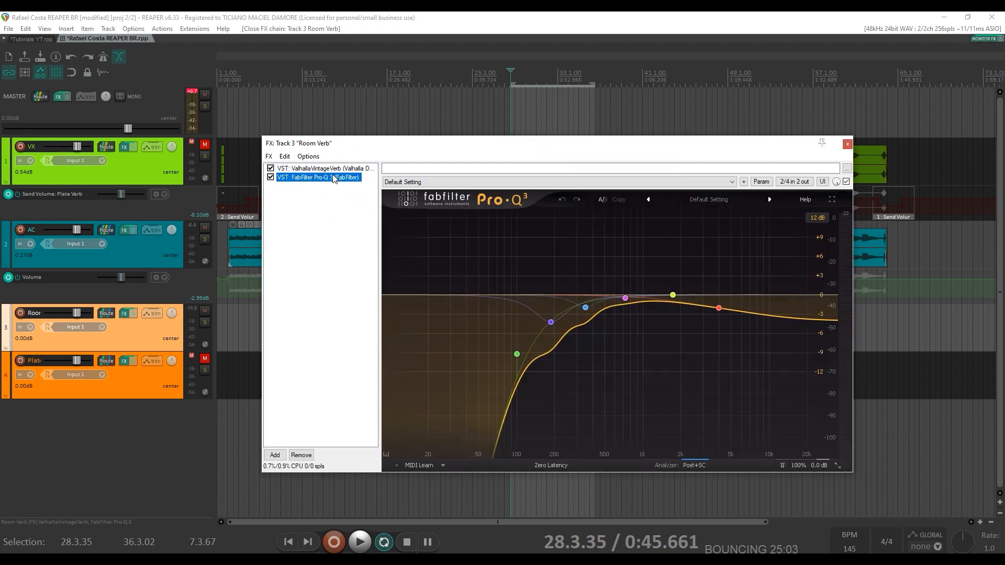
pyautogui.moveTo(471, 142); pyautogui.dragTo(360, 113)
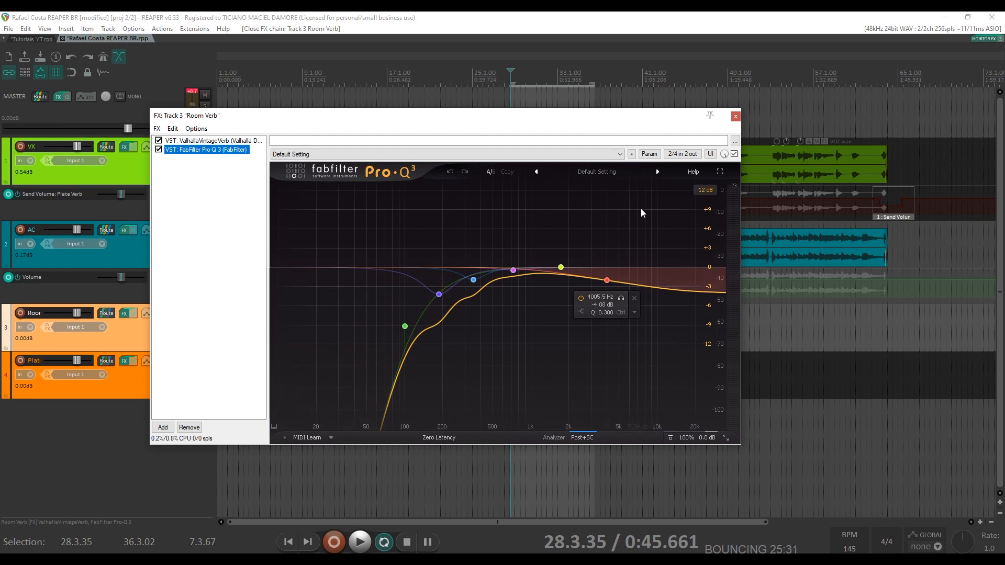
pyautogui.click(736, 116)
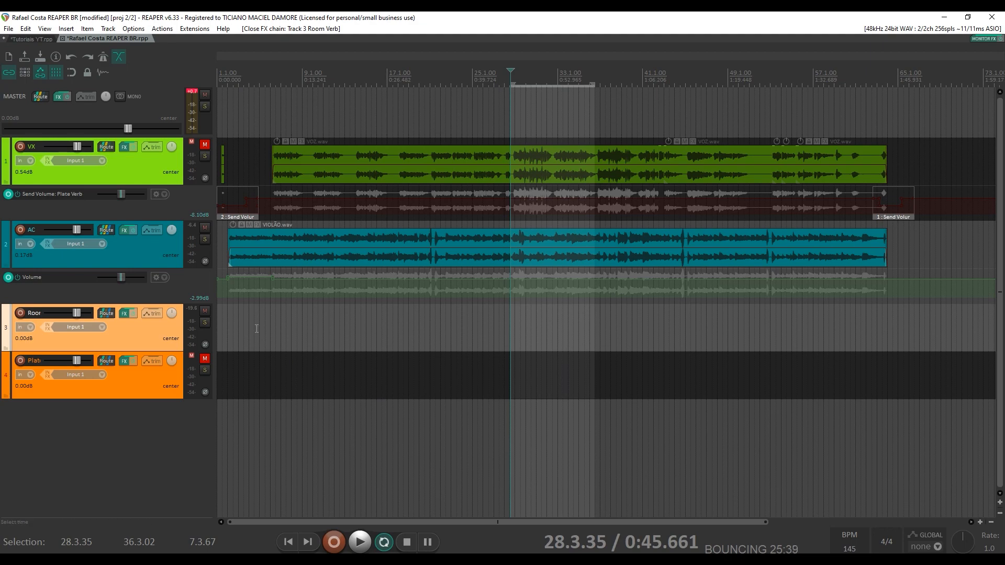
# Unmute the Plate Verb track and examine its ValhallaVintageVerb settings, then close the plug-in interface
pyautogui.click(204, 359)
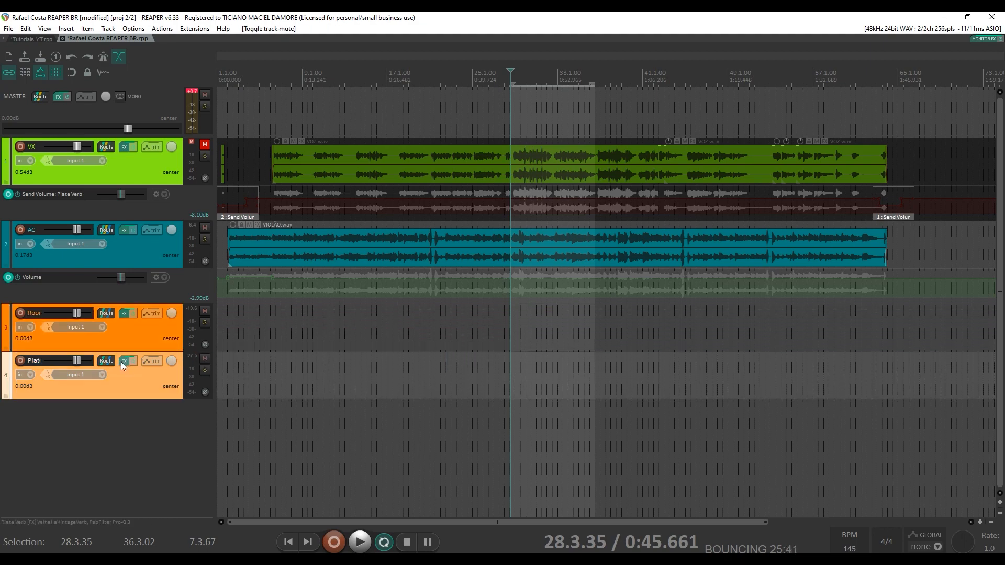
pyautogui.click(120, 362)
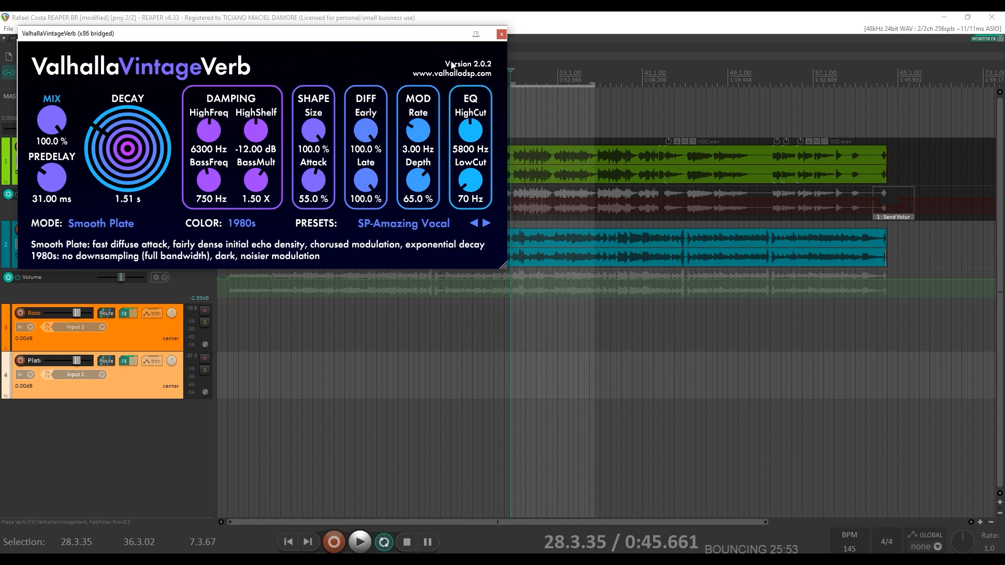
pyautogui.click(501, 35)
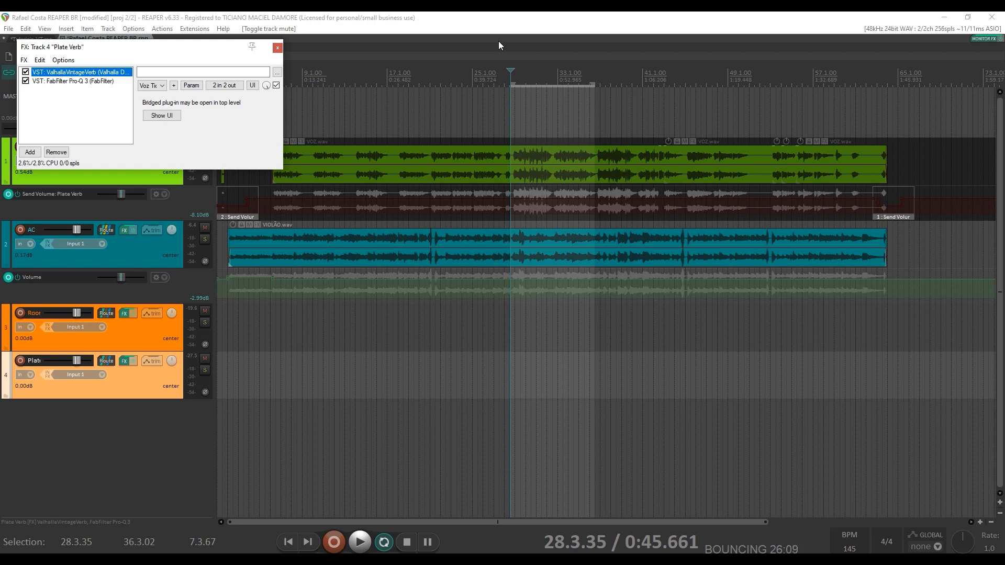
# Move the Plate Verb effects window clear of the track controls and unmute the VX track
pyautogui.moveTo(204, 50); pyautogui.dragTo(443, 235)
pyautogui.click(206, 145)
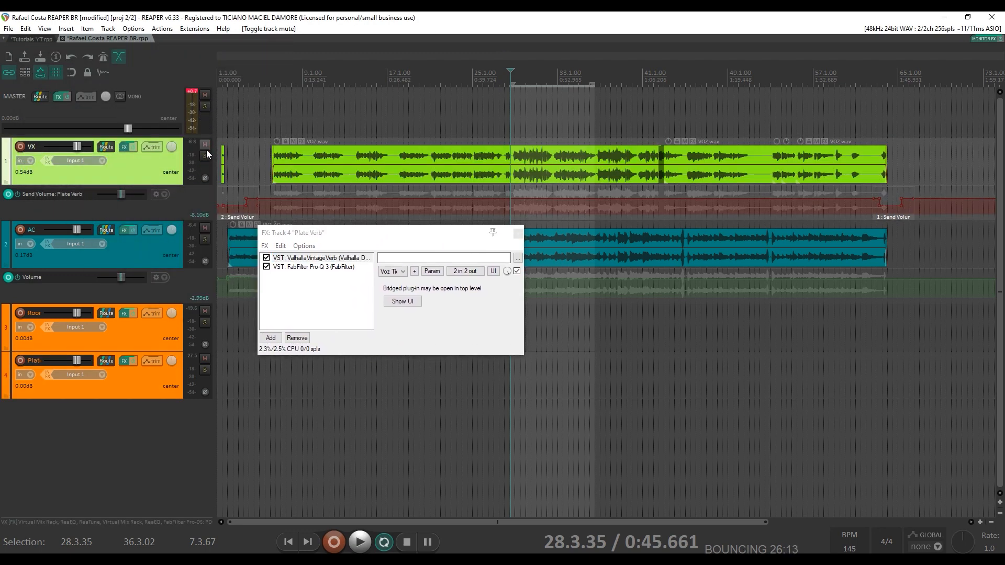
# Solo the VX track, uncover the arrangement, and compare the looped vocal with the Plate Verb track active and muted, leaving it unmuted
pyautogui.click(205, 155)
pyautogui.moveTo(342, 238); pyautogui.dragTo(277, 94)
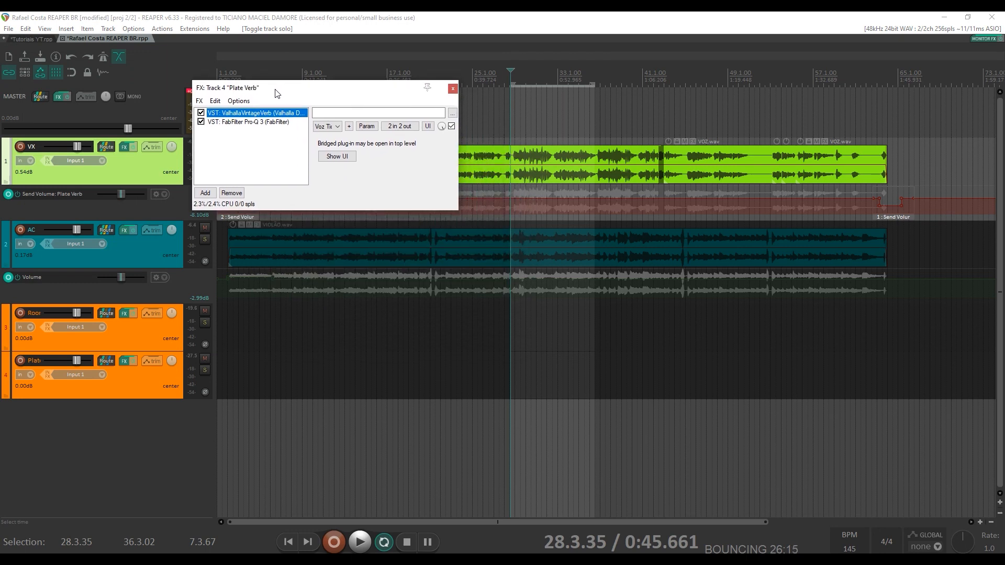
pyautogui.press('space')
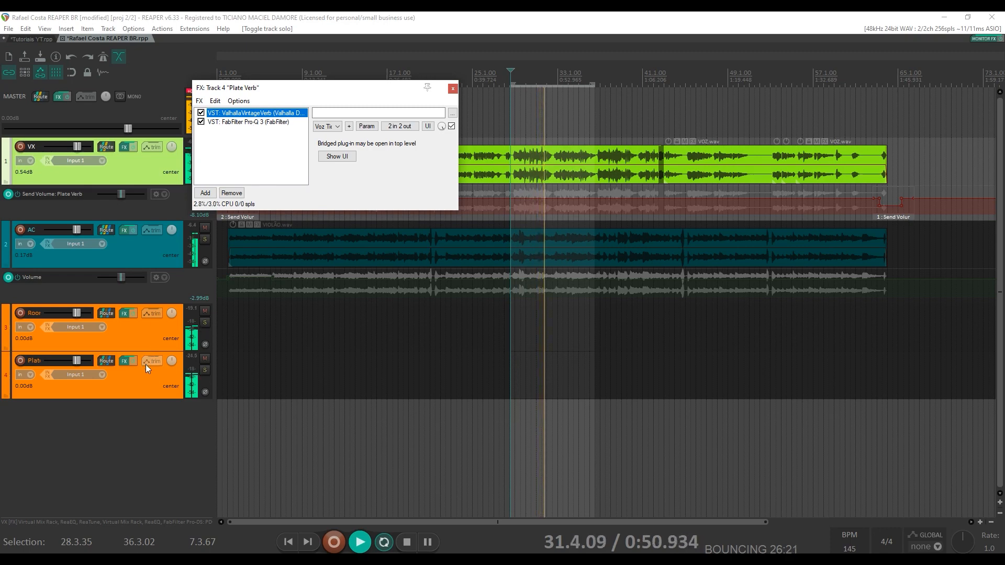
pyautogui.click(205, 359)
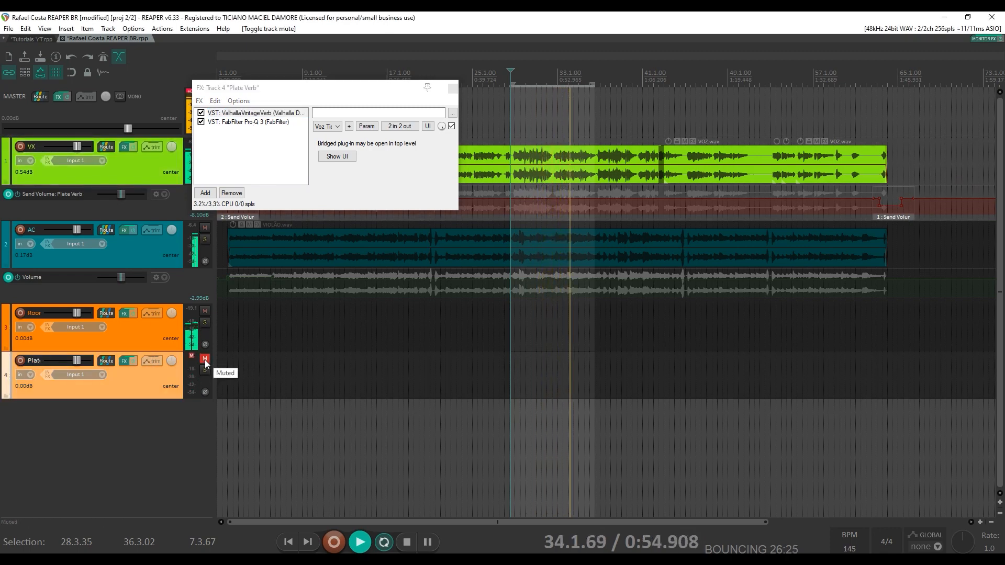
pyautogui.press('space')
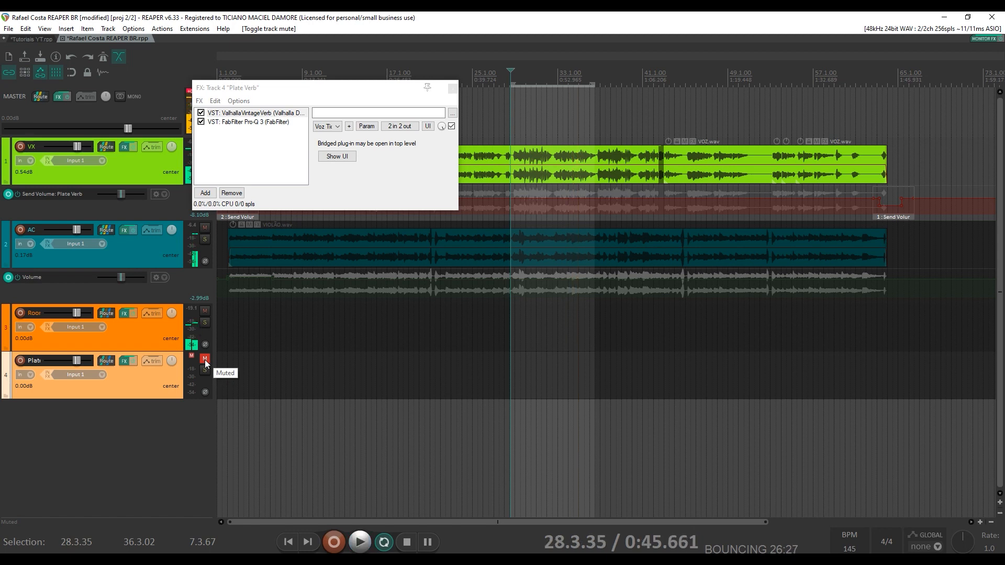
pyautogui.click(205, 360)
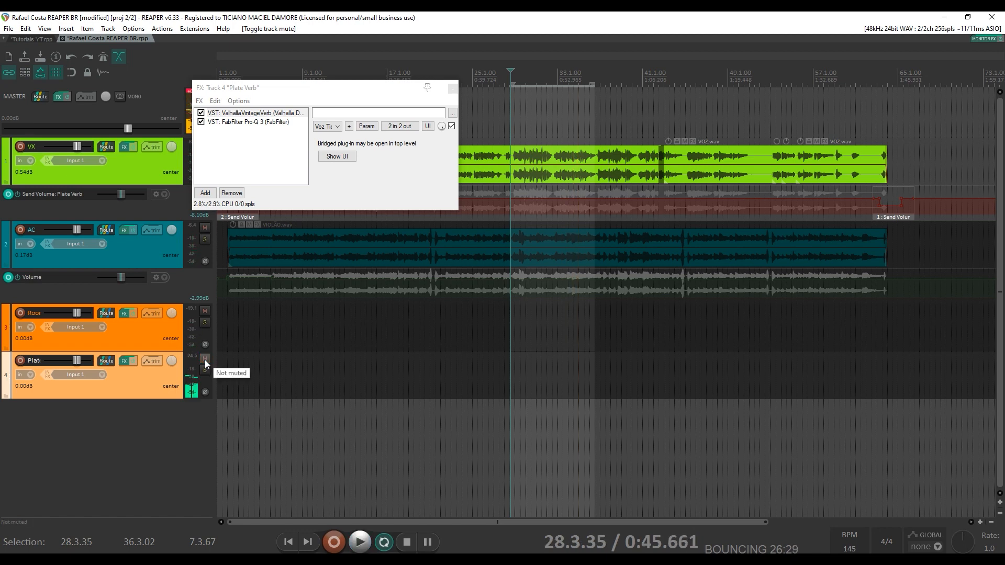
pyautogui.press('space')
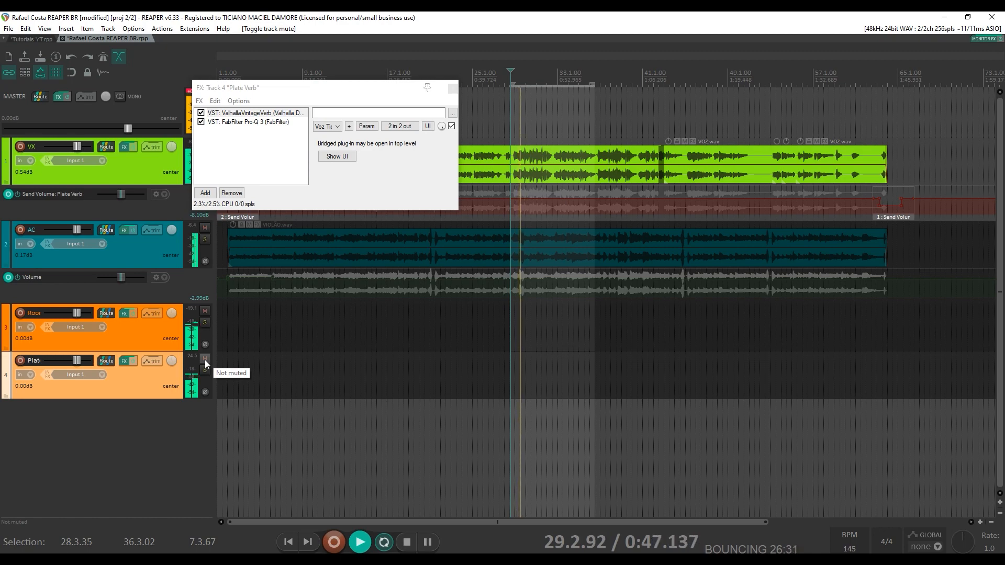
pyautogui.press('space')
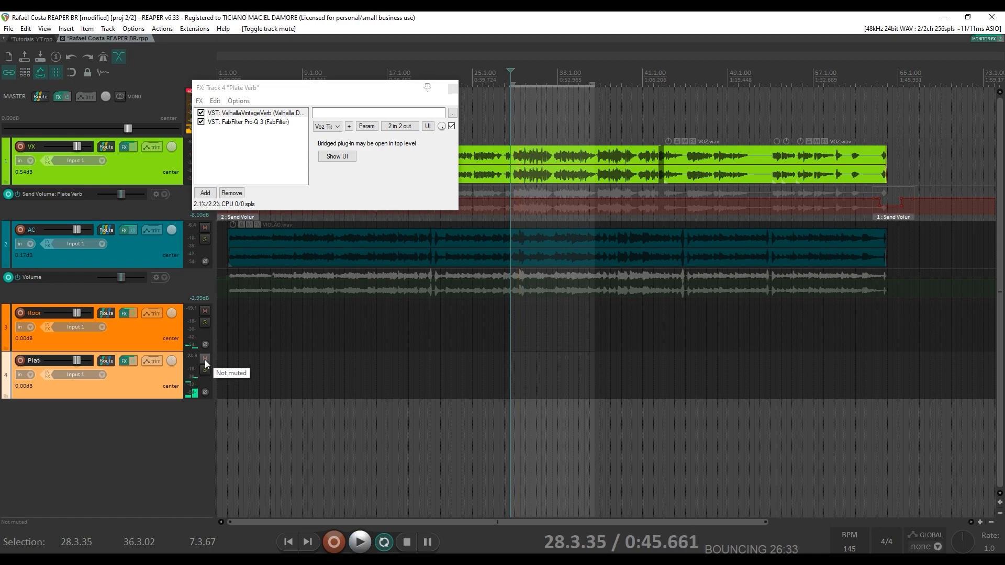
# Display FabFilter Pro-Q 3 on Plate Verb, compare the reverb with the EQ bypassed and enabled, leave it enabled, and close the effects window
pyautogui.click(248, 123)
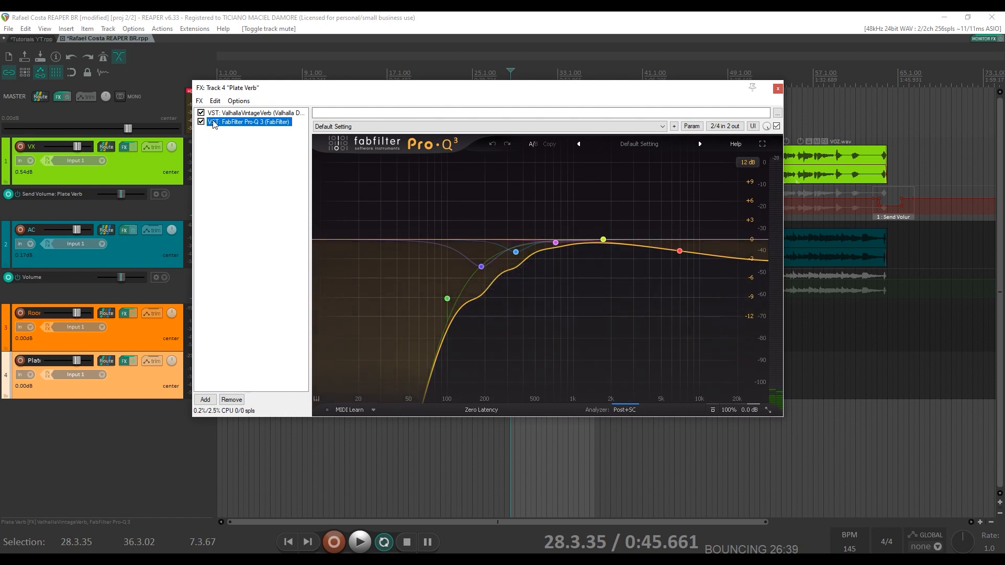
pyautogui.moveTo(381, 98); pyautogui.dragTo(410, 217)
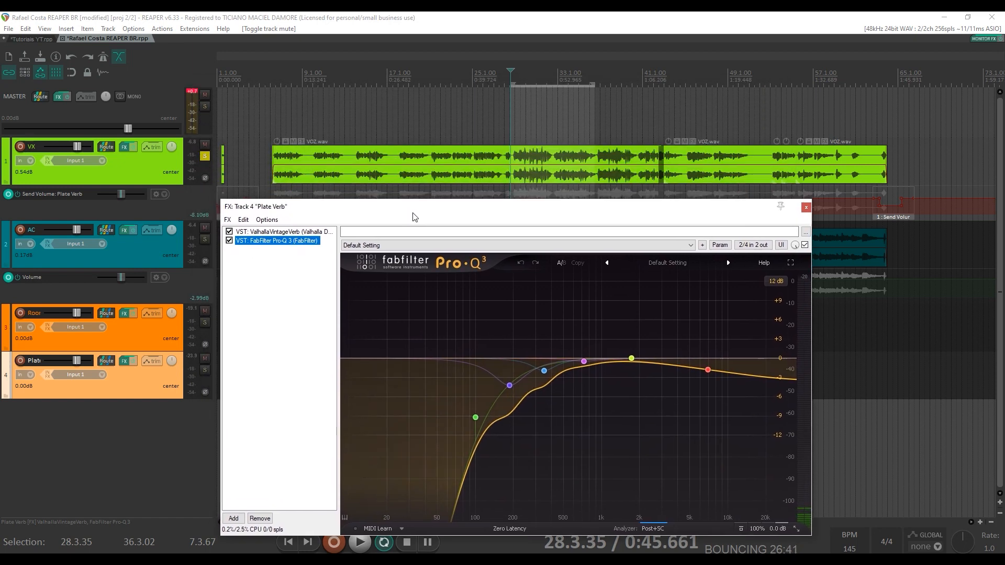
pyautogui.click(229, 241)
pyautogui.press('space')
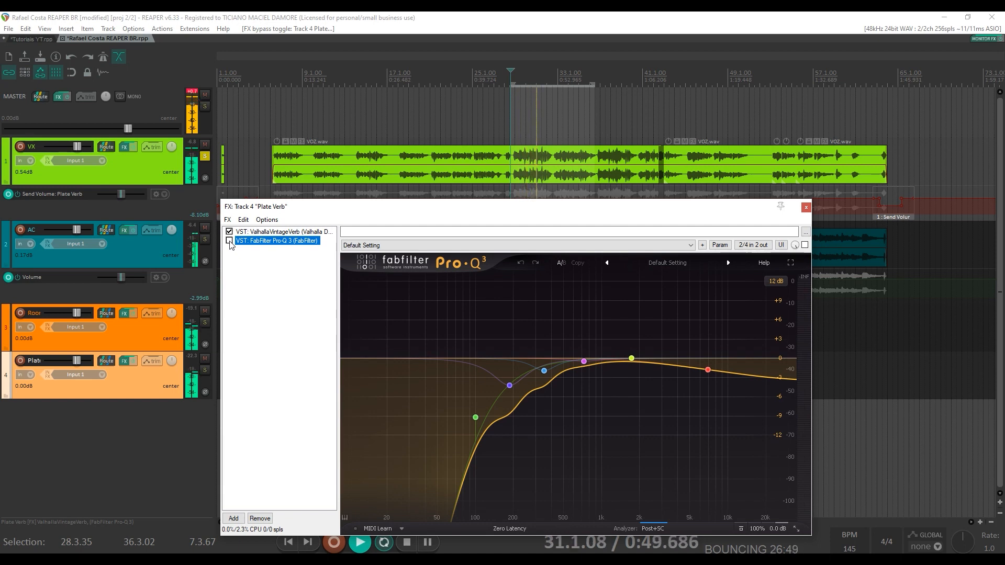
pyautogui.press('space')
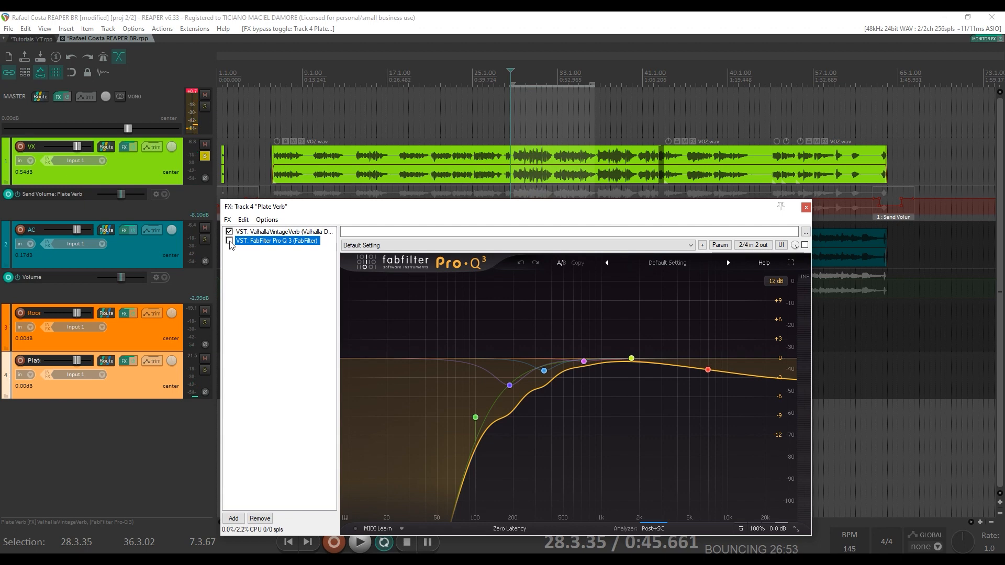
pyautogui.click(229, 241)
pyautogui.press('space')
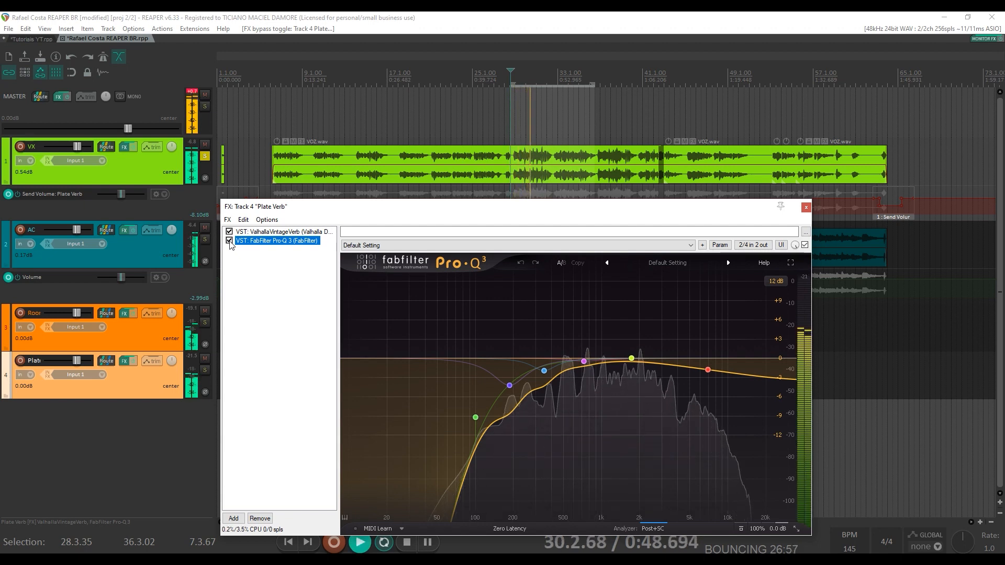
pyautogui.press('space')
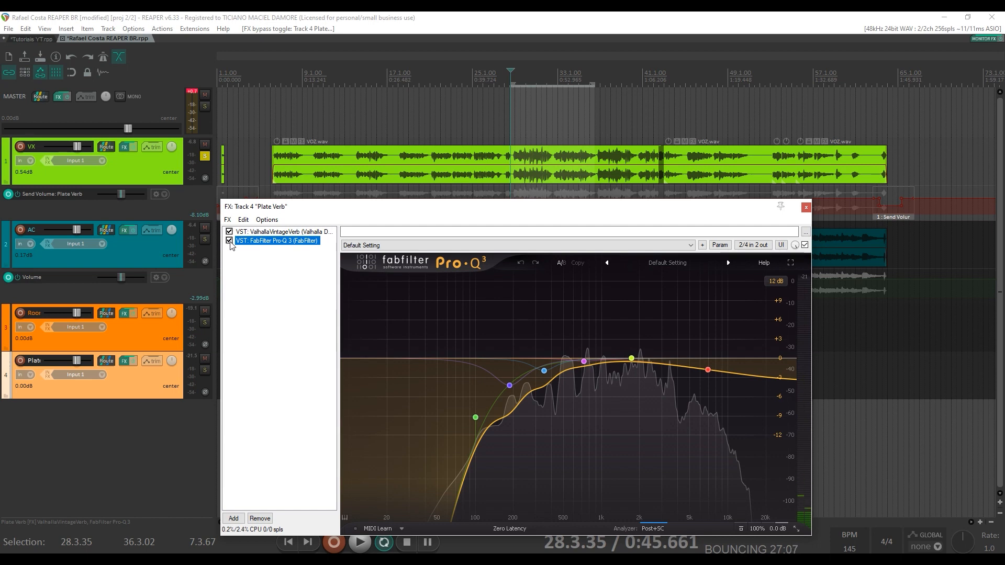
pyautogui.click(806, 208)
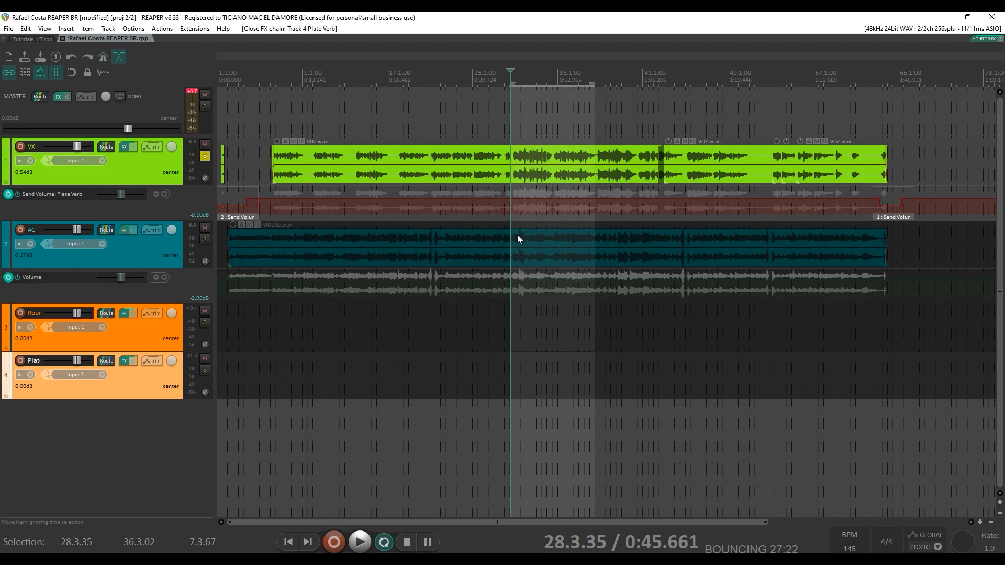
# Clear the time selection and audition the song's opening from 1.2.57, just before the first VX item, to check the reverb level
pyautogui.click(485, 96)
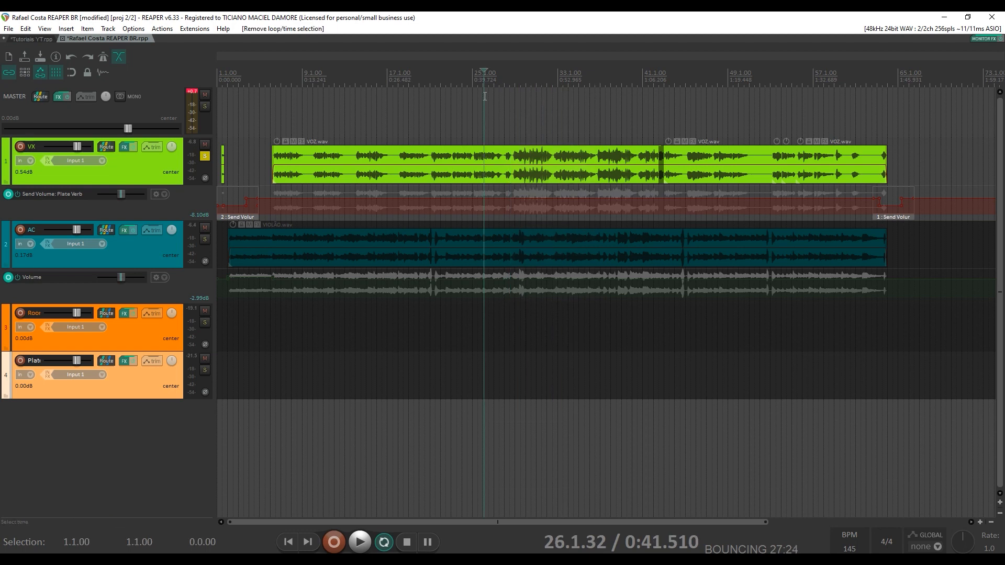
pyautogui.press('Home')
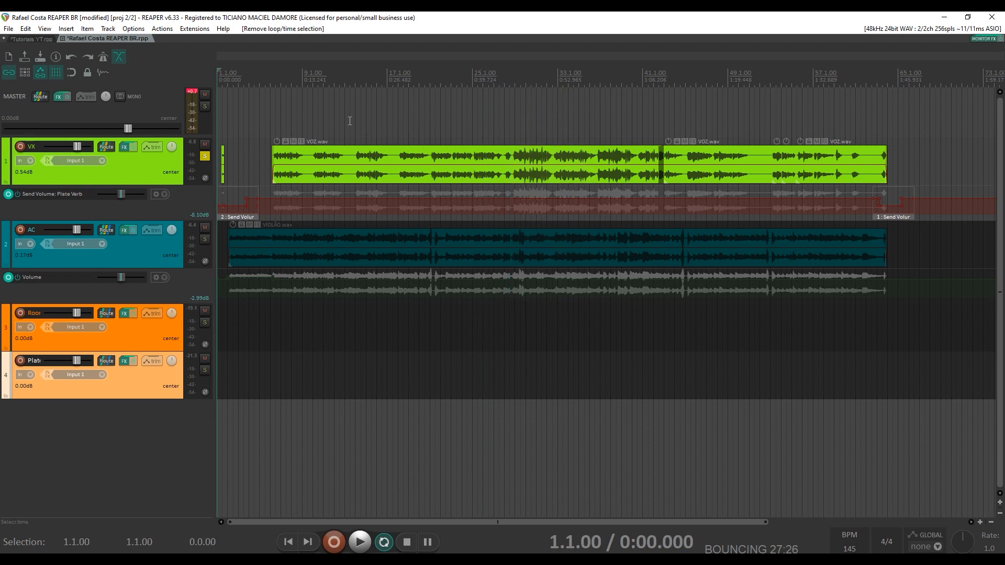
pyautogui.scroll(5, 350, 121)
pyautogui.scroll(5, 349, 120)
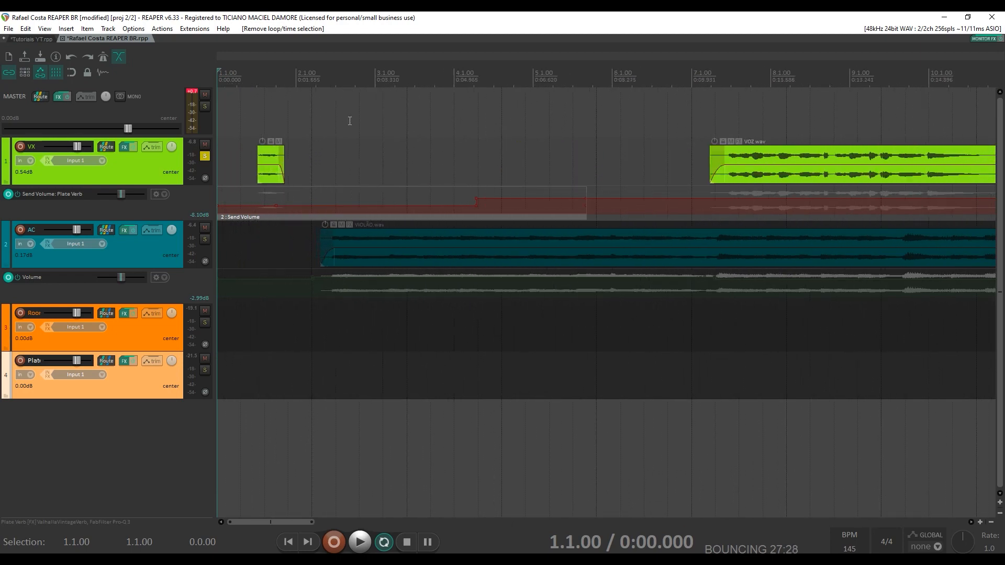
pyautogui.click(294, 77)
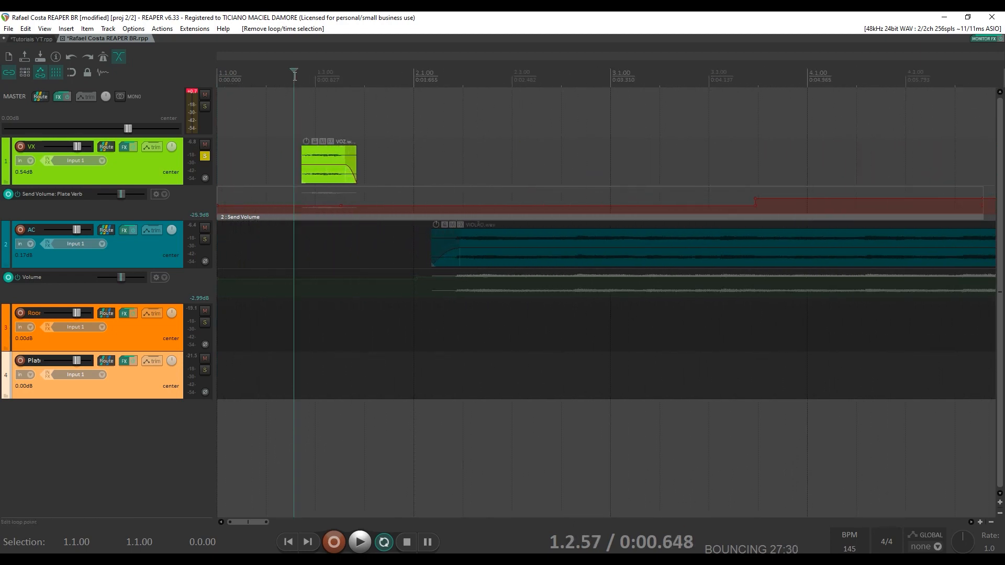
pyautogui.press('space')
pyautogui.press('space')
pyautogui.scroll(-3, 295, 76)
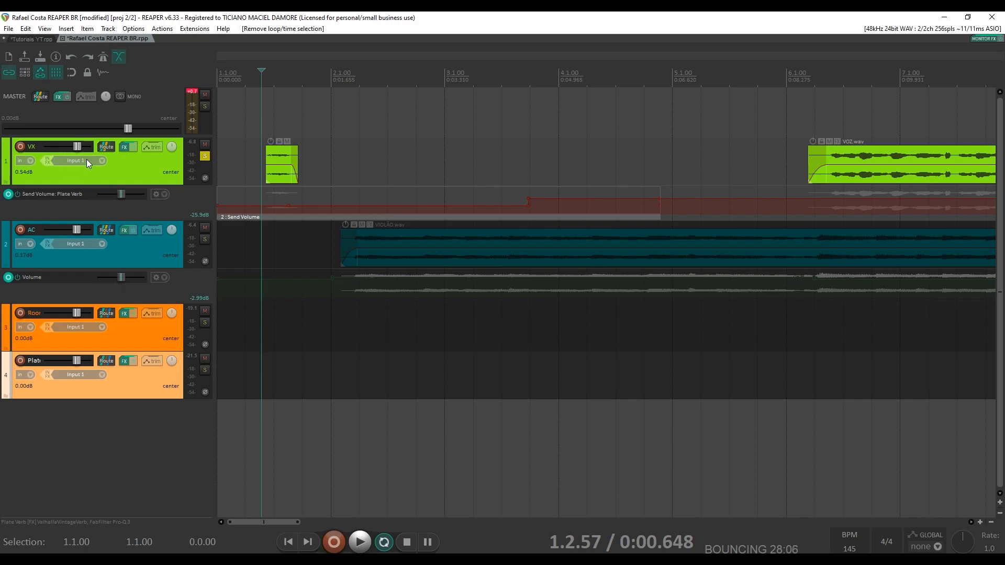
# In the VX track's envelope settings, hide and redisplay the Plate Verb send volume envelope, leaving it visible but disarmed, and close the settings
pyautogui.click(155, 149)
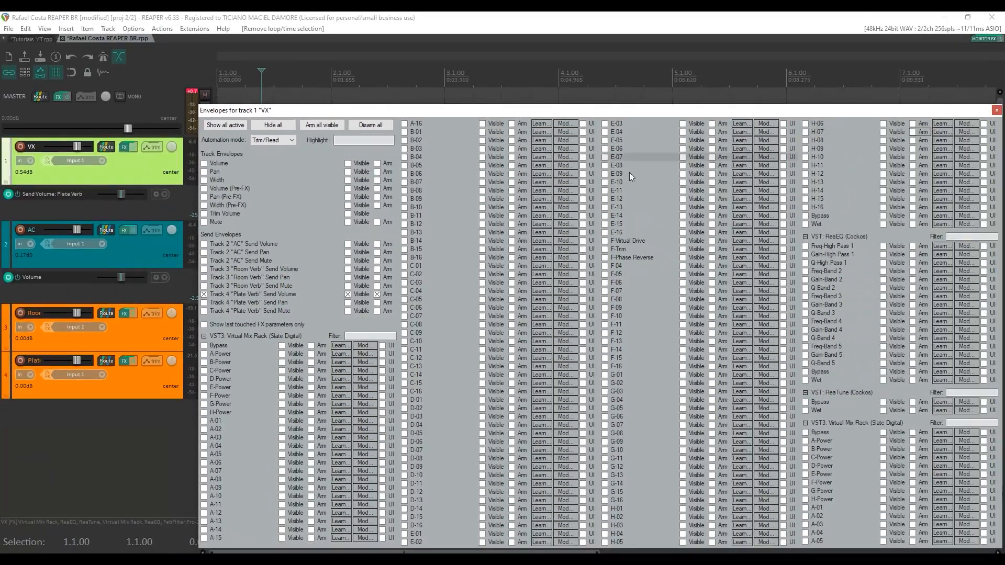
pyautogui.click(390, 295)
pyautogui.click(348, 294)
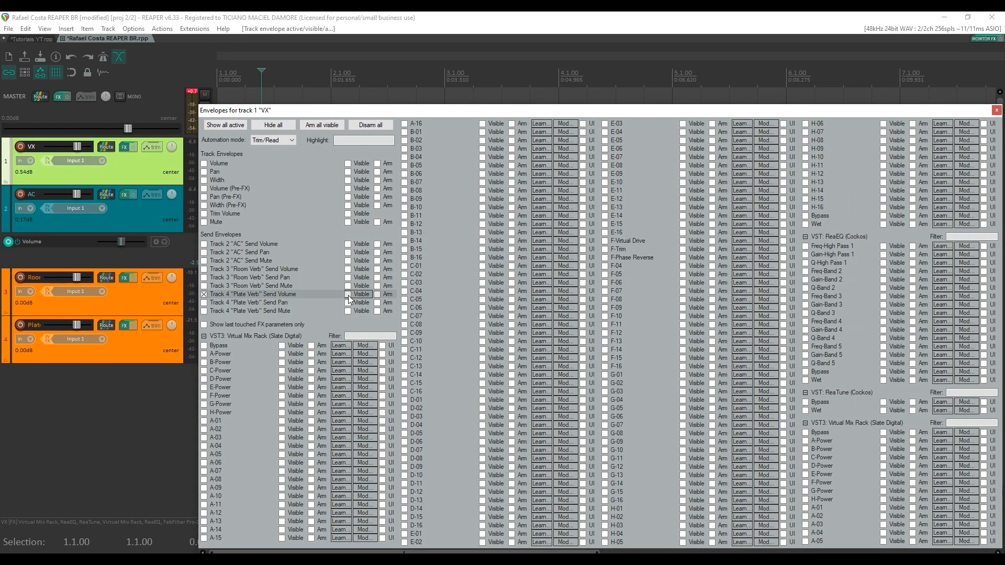
pyautogui.click(348, 295)
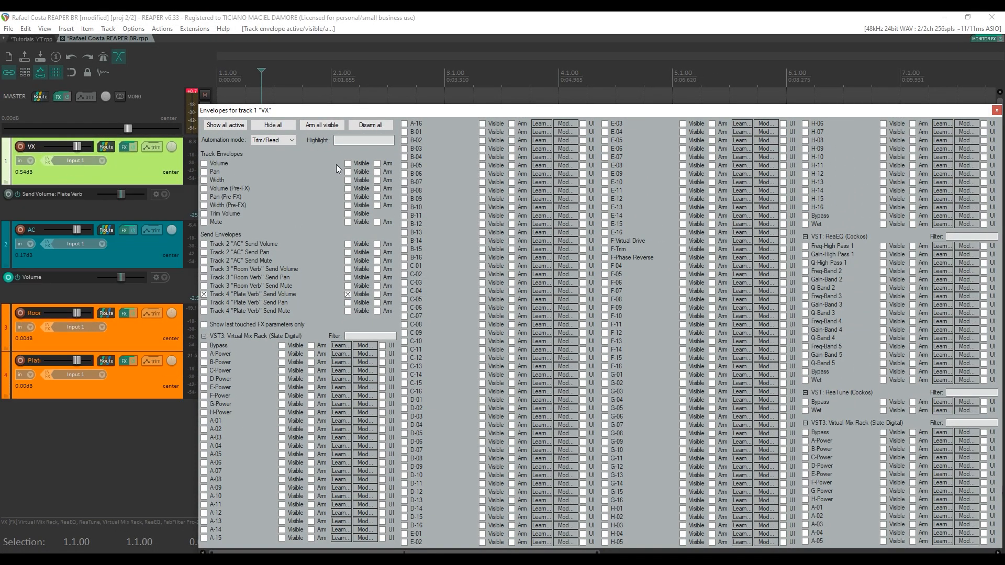
pyautogui.click(996, 110)
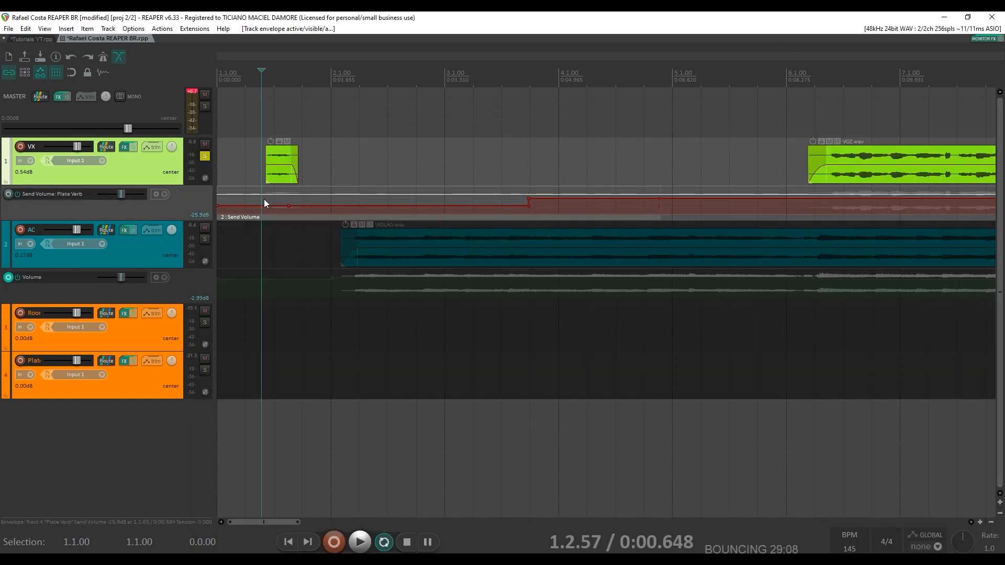
# Try adjusting the VX track's Plate Verb send volume with a time selection over the first vocal item, and undo the changes
pyautogui.moveTo(265, 204); pyautogui.dragTo(300, 206)
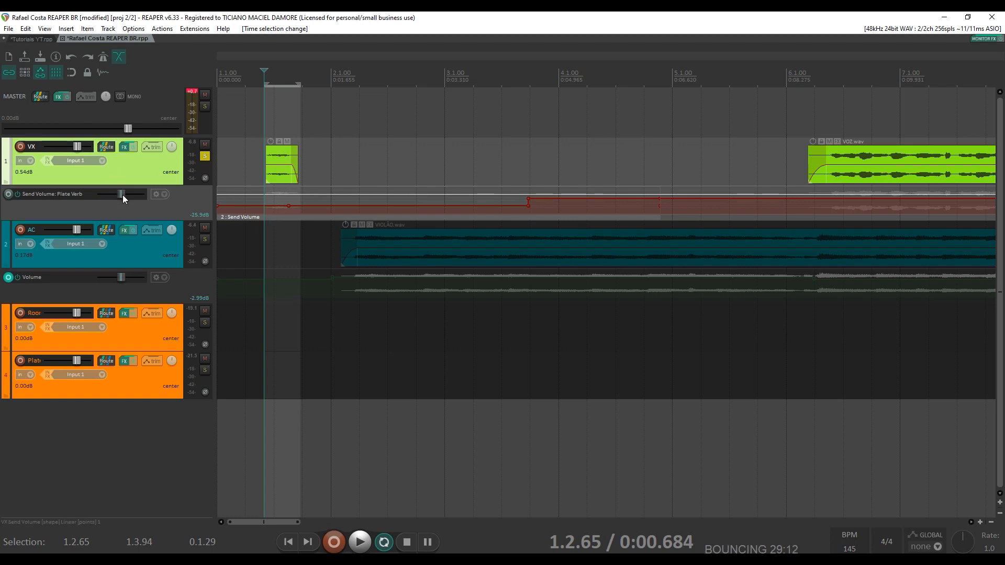
pyautogui.moveTo(122, 194)
pyautogui.mouseDown()
pyautogui.moveTo(111, 193)
pyautogui.moveTo(136, 196)
pyautogui.moveTo(110, 193)
pyautogui.moveTo(129, 197)
pyautogui.mouseUp()
pyautogui.hotkey('ctrl', 'z')
pyautogui.hotkey('ctrl', 'z')
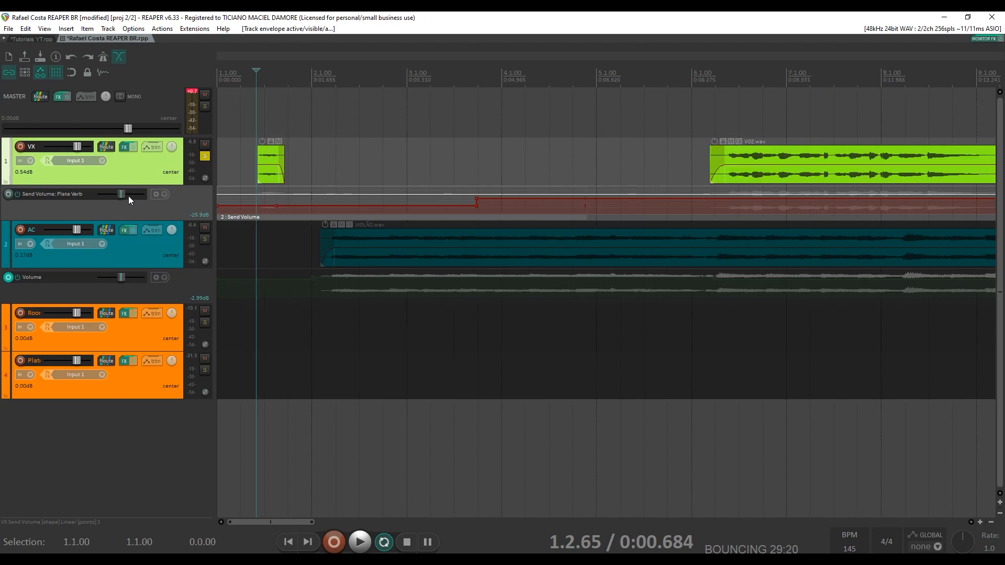
# Audition the end of the song from 63.2.14, where the Plate Verb send automation covers the last vocal phrase
pyautogui.scroll(-10, 129, 197)
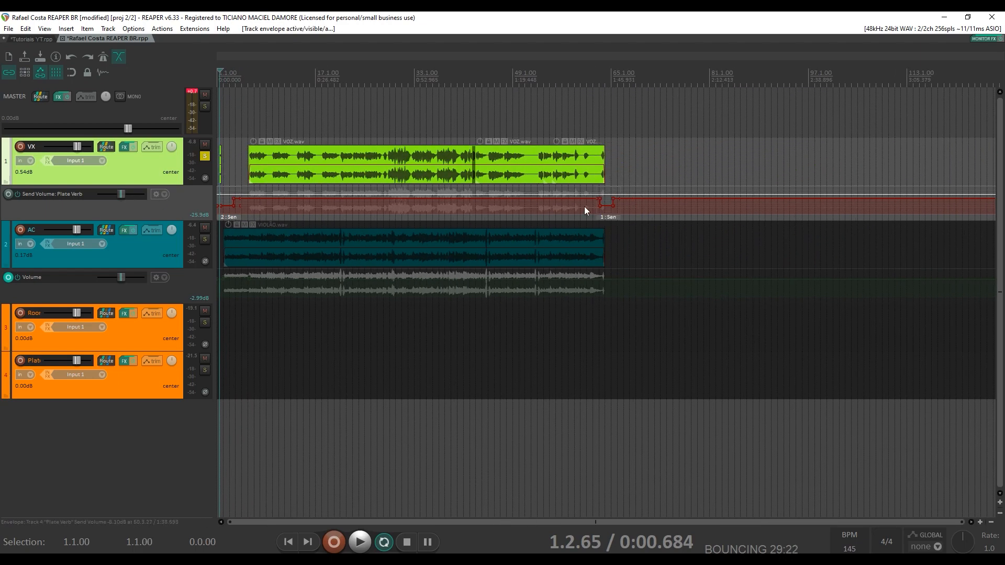
pyautogui.click(602, 119)
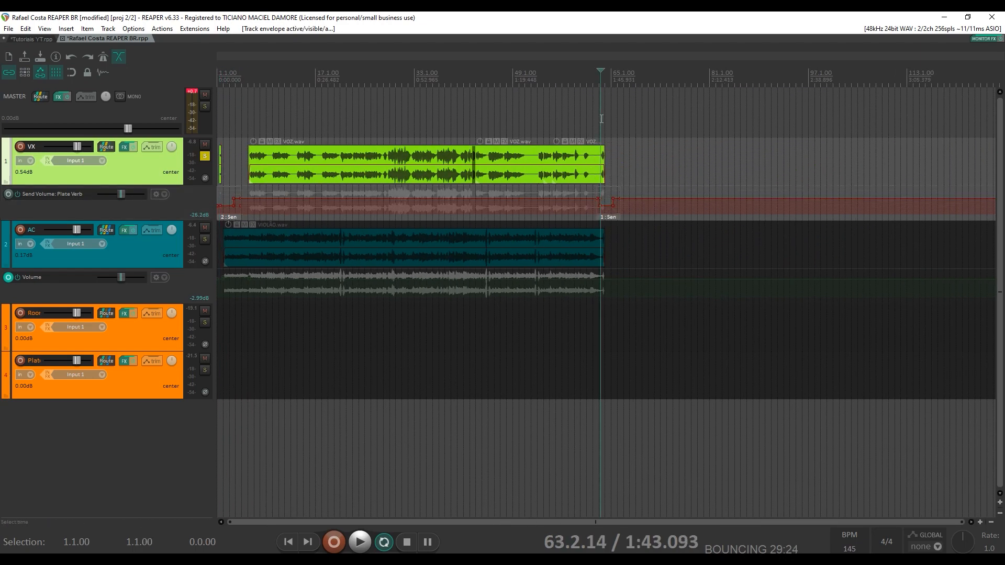
pyautogui.scroll(8, 599, 119)
pyautogui.press('space')
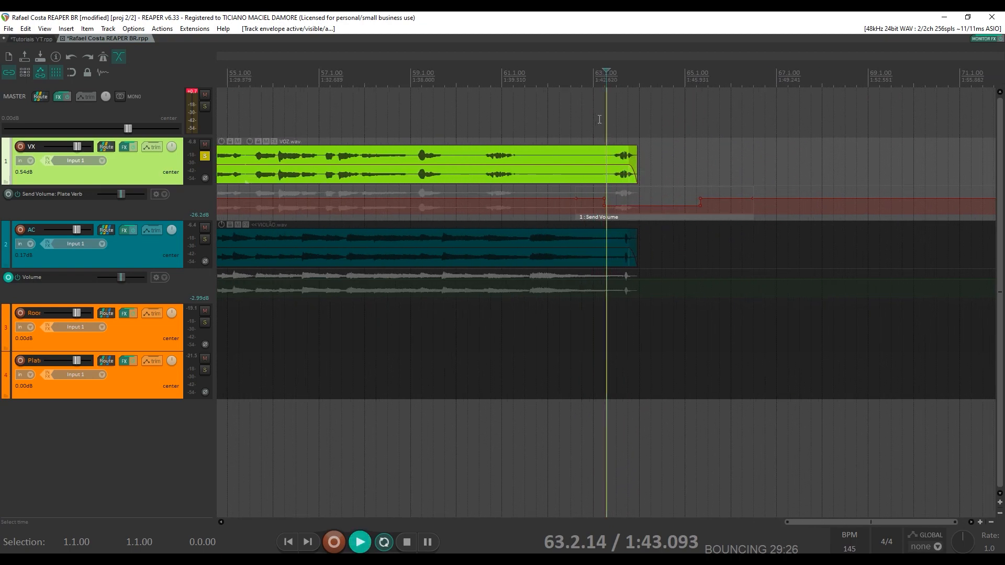
pyautogui.press('space')
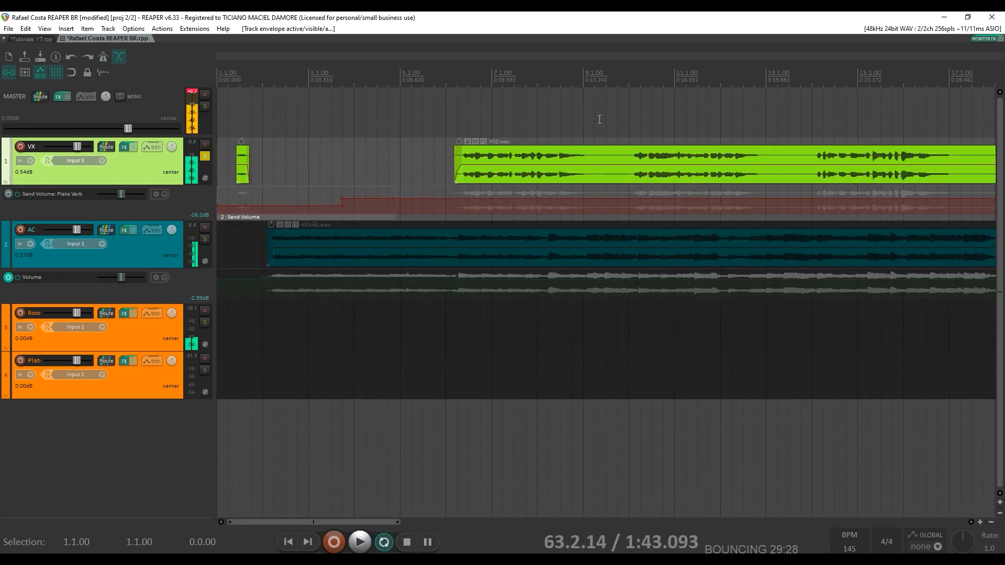
pyautogui.press('space')
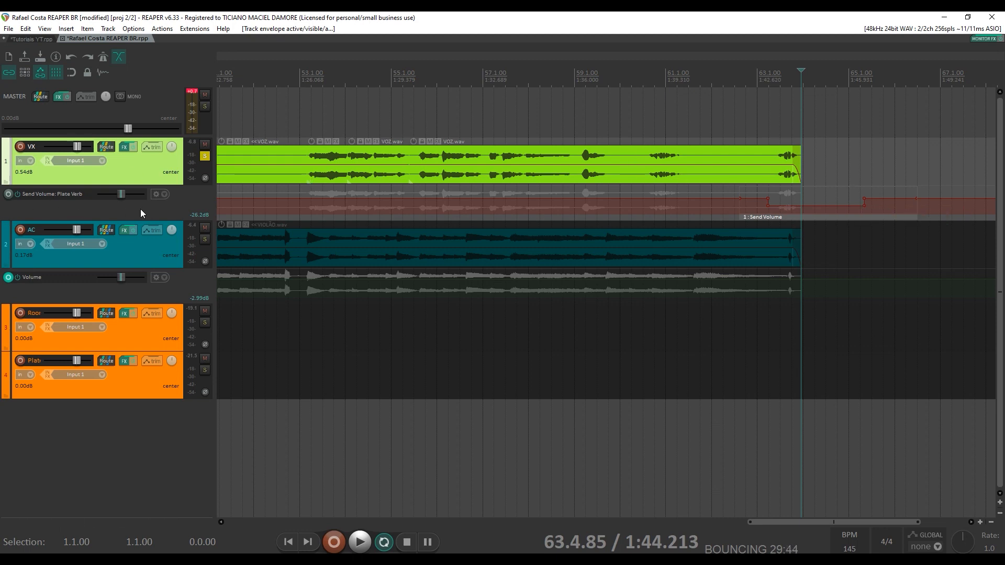
# Unsolo the VX track and set a time selection from 28.3.47 to 32.3.75 over the louder vocal section
pyautogui.click(206, 155)
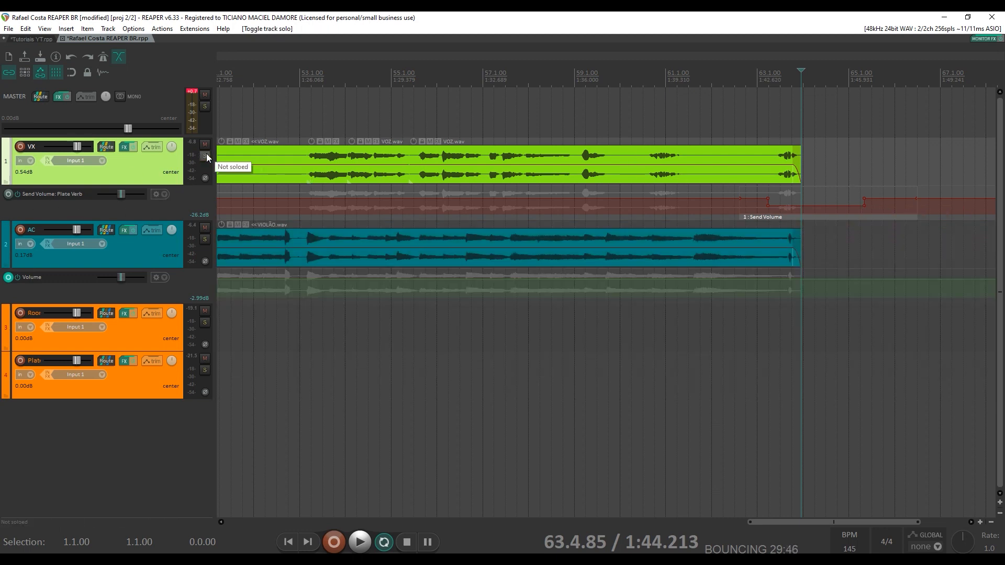
pyautogui.scroll(-12, 206, 156)
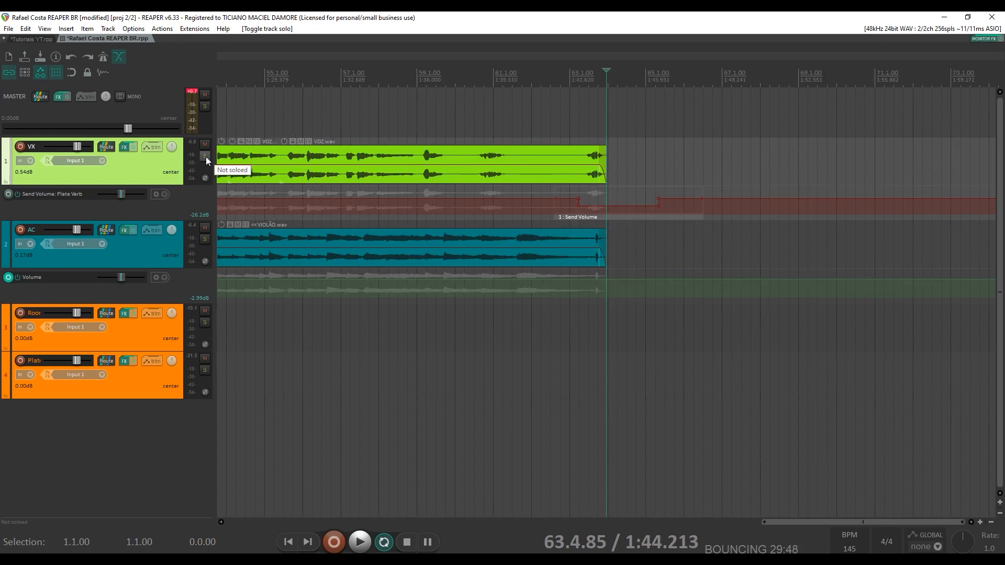
pyautogui.scroll(1, 206, 156)
pyautogui.scroll(2, 205, 156)
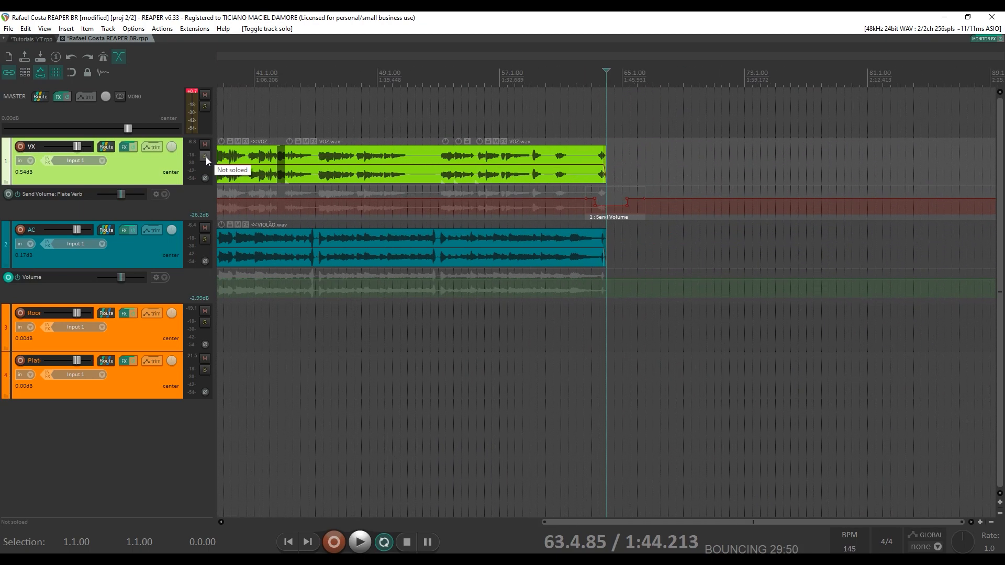
pyautogui.scroll(2, 206, 156)
pyautogui.scroll(-1, 205, 156)
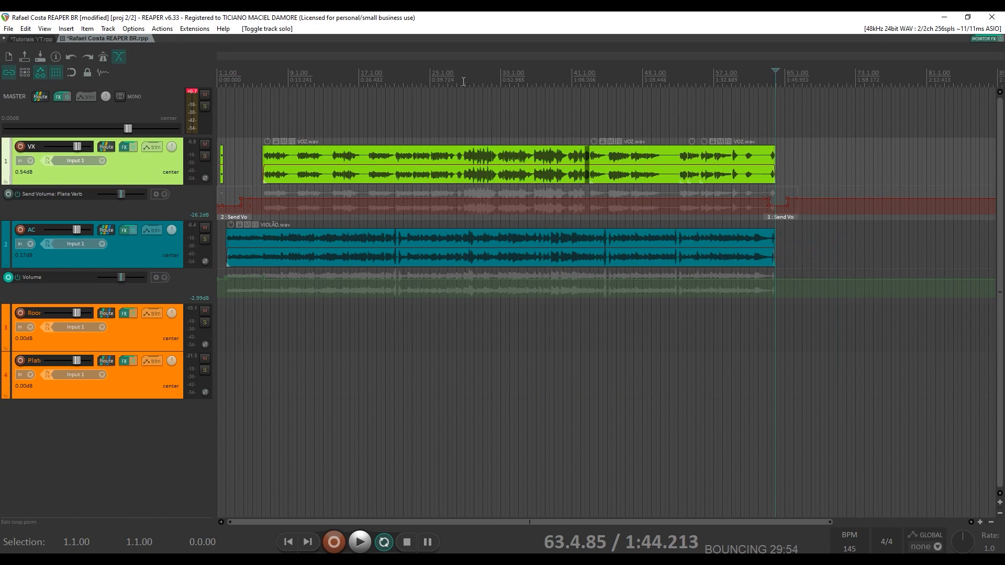
pyautogui.moveTo(462, 81); pyautogui.dragTo(498, 81)
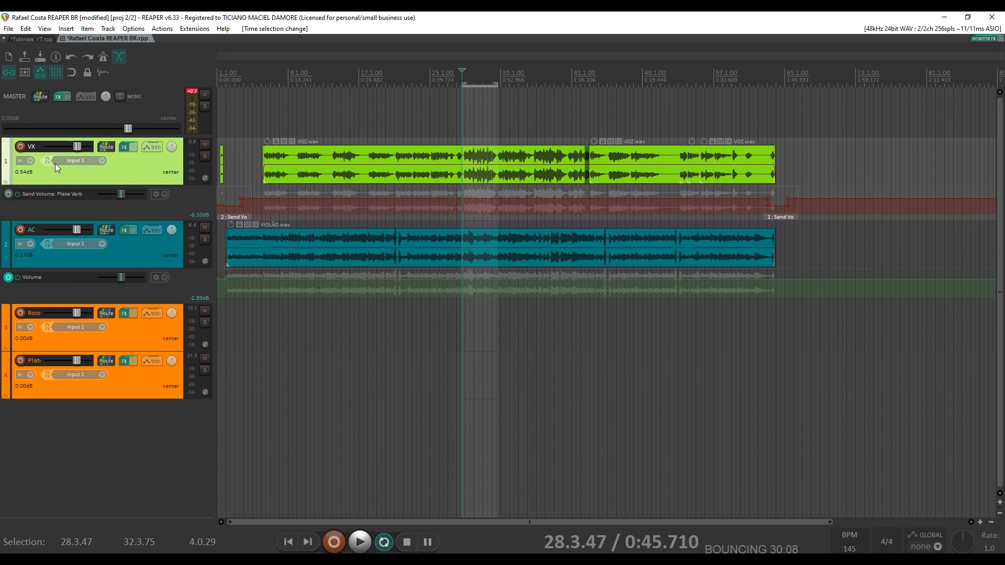
# Review the VX track's send to AC channels 3/4 and choose Auxiliary Input L+R as the detector input of AC's ReaComp
pyautogui.click(105, 149)
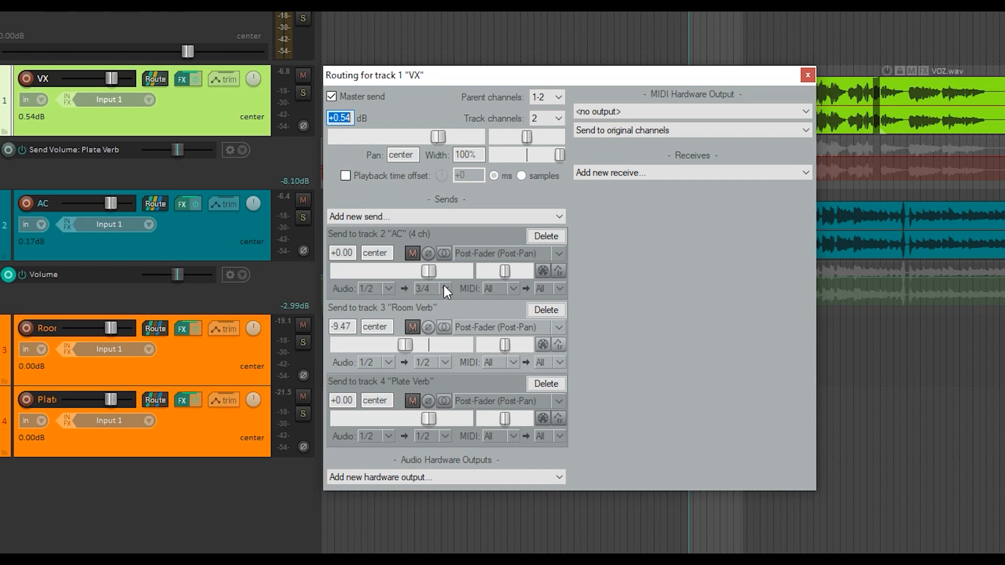
pyautogui.click(807, 77)
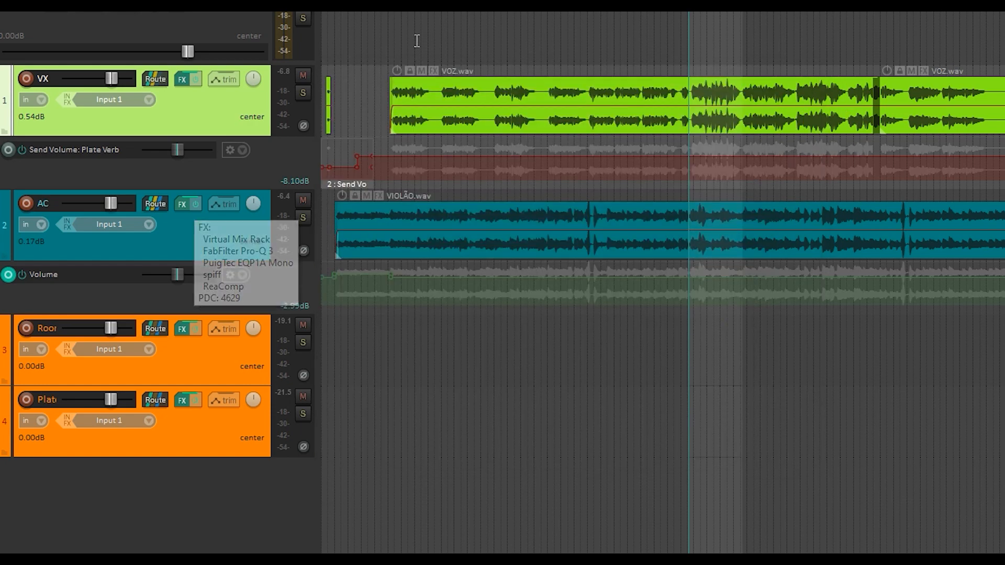
pyautogui.click(182, 204)
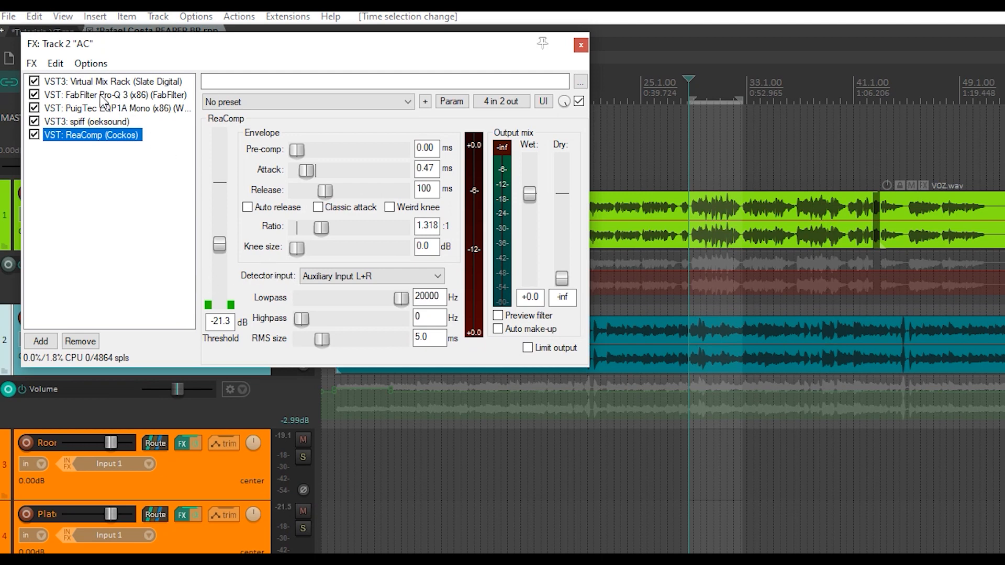
pyautogui.click(346, 278)
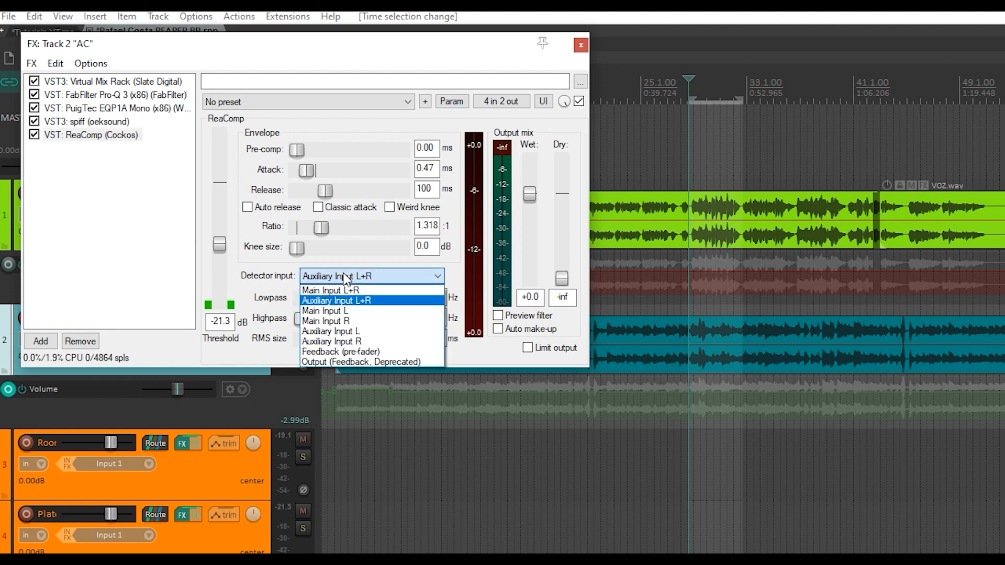
pyautogui.click(333, 303)
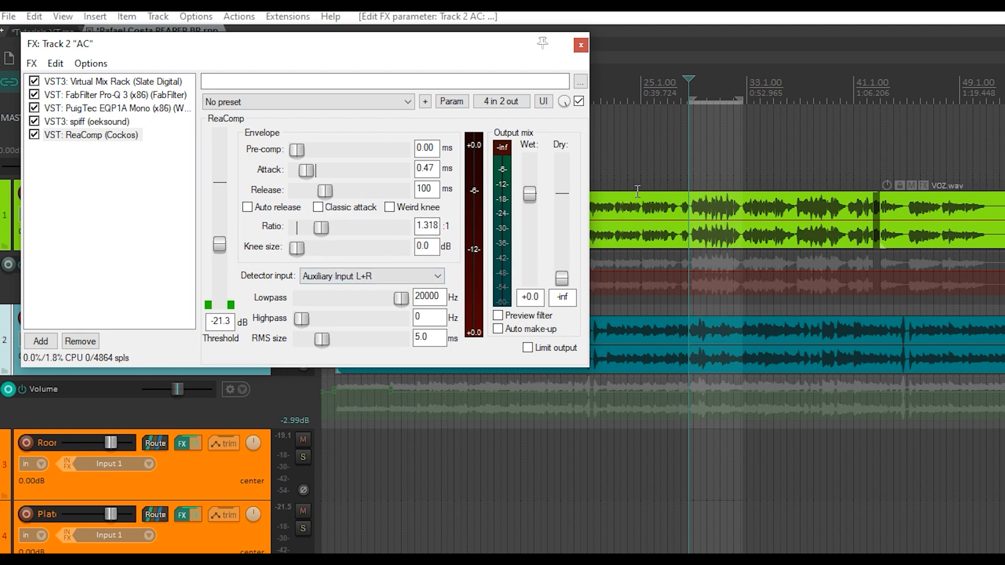
# Audition the selected vocal section while watching the AC track's ReaComp gain reduction, and close its effects chain
pyautogui.press('space')
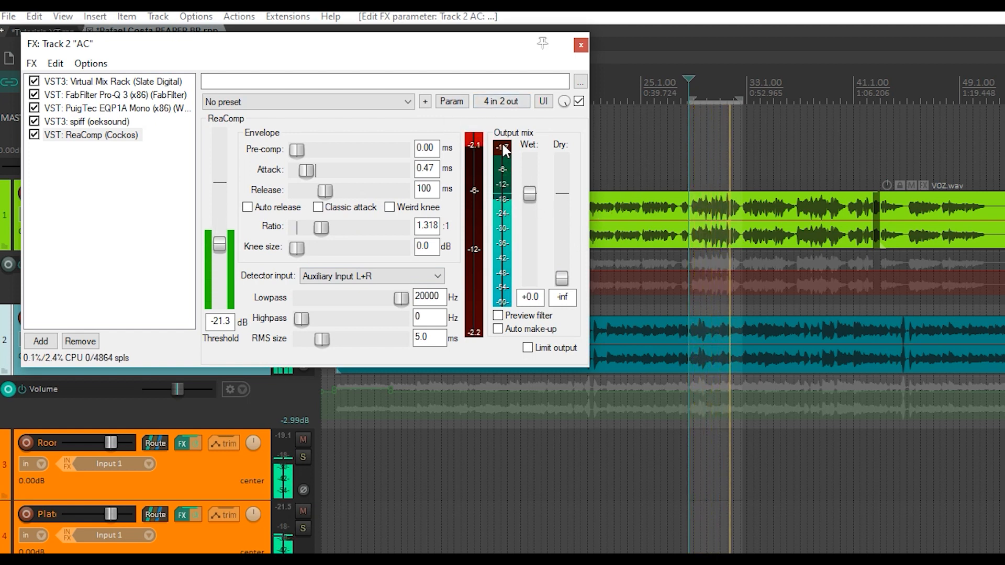
pyautogui.press('space')
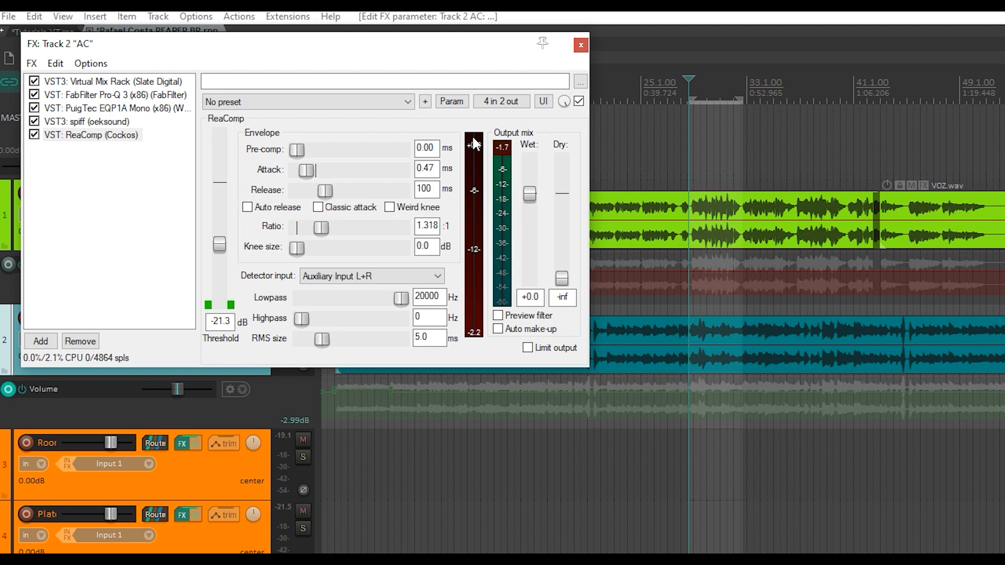
pyautogui.click(581, 45)
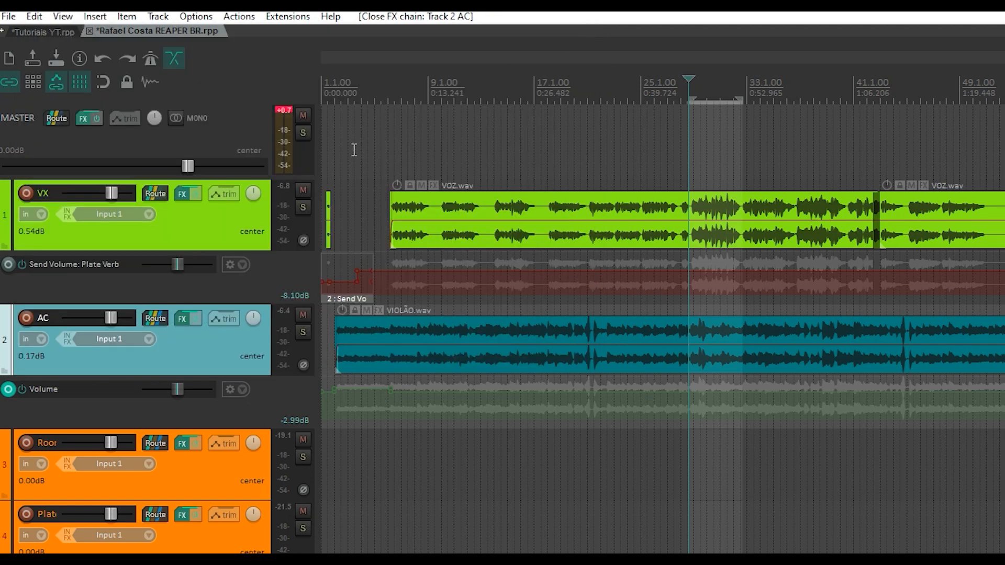
# Reset the master peak readout and bypass Virtual Mix Rack, FerricTDS and FabFilter Pro-Q 3 in the master effects chain
pyautogui.click(282, 111)
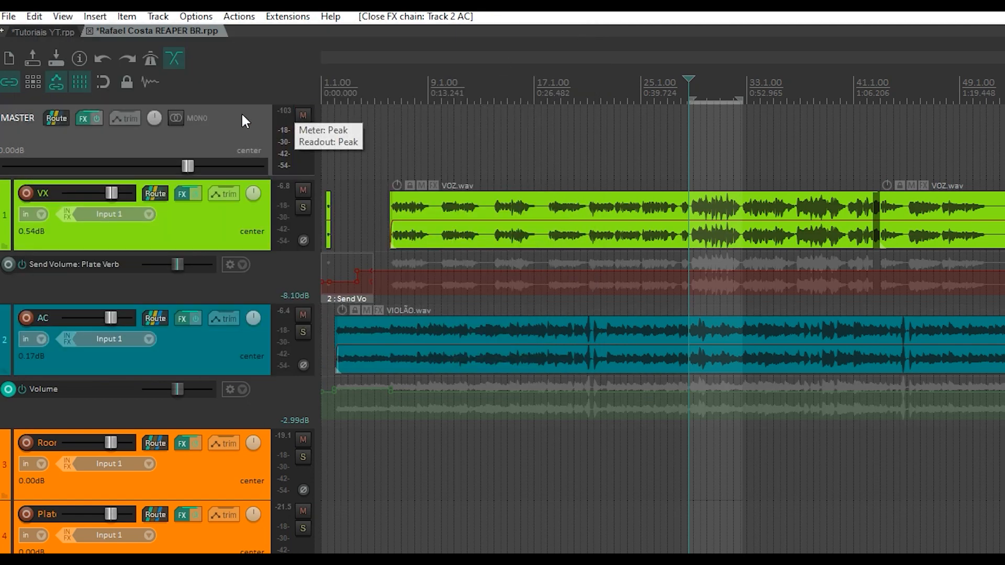
pyautogui.click(83, 117)
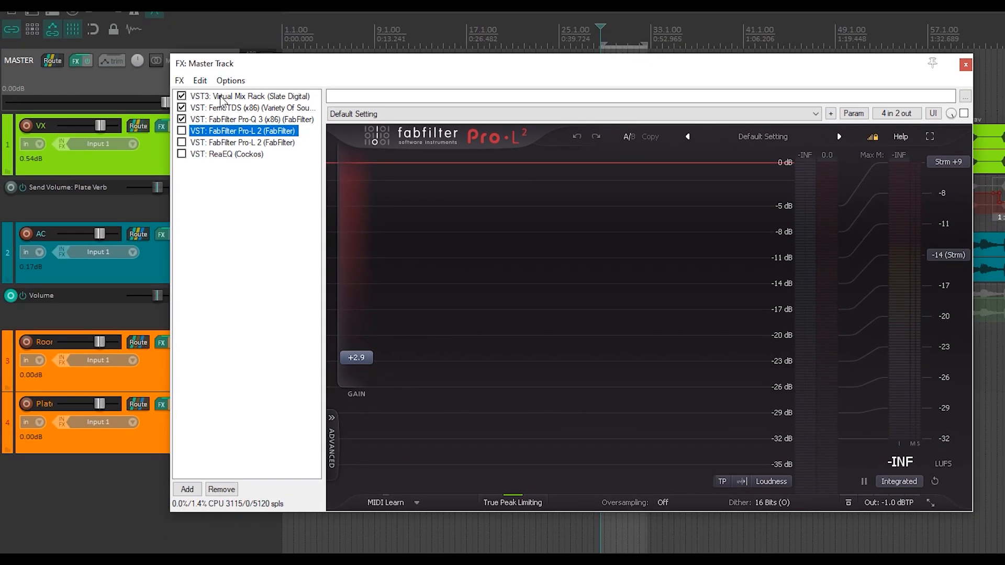
pyautogui.click(232, 120)
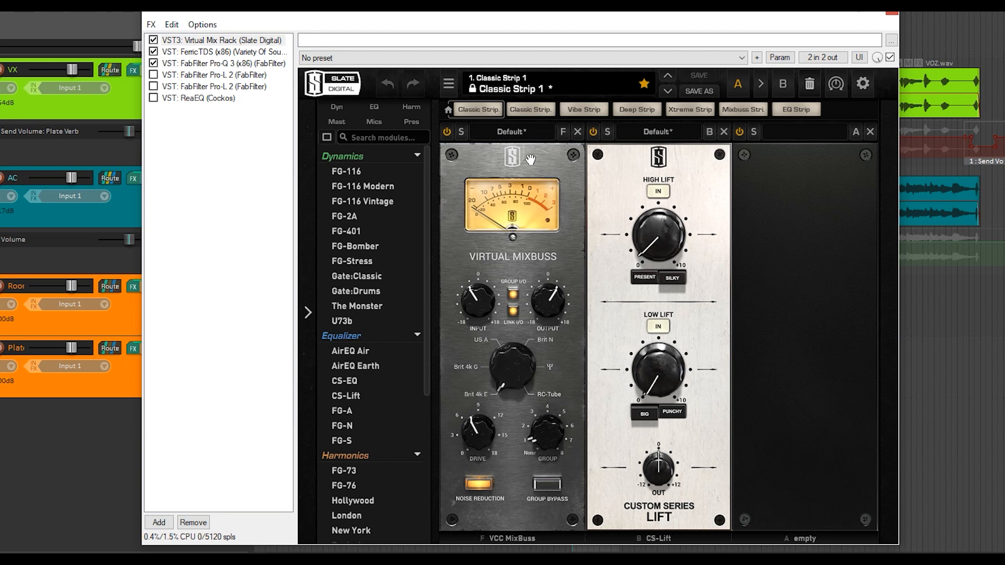
pyautogui.click(153, 40)
pyautogui.click(153, 51)
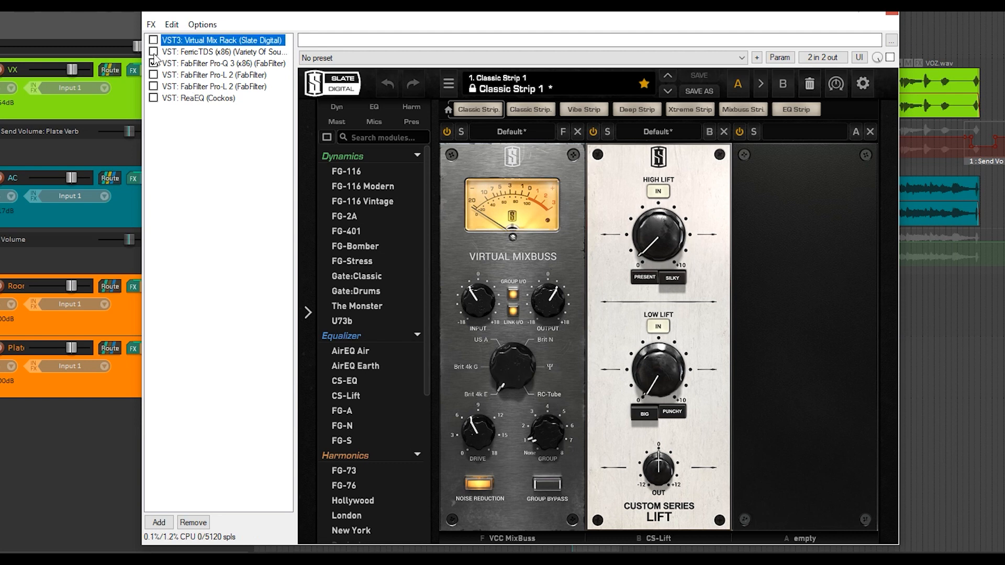
pyautogui.click(154, 62)
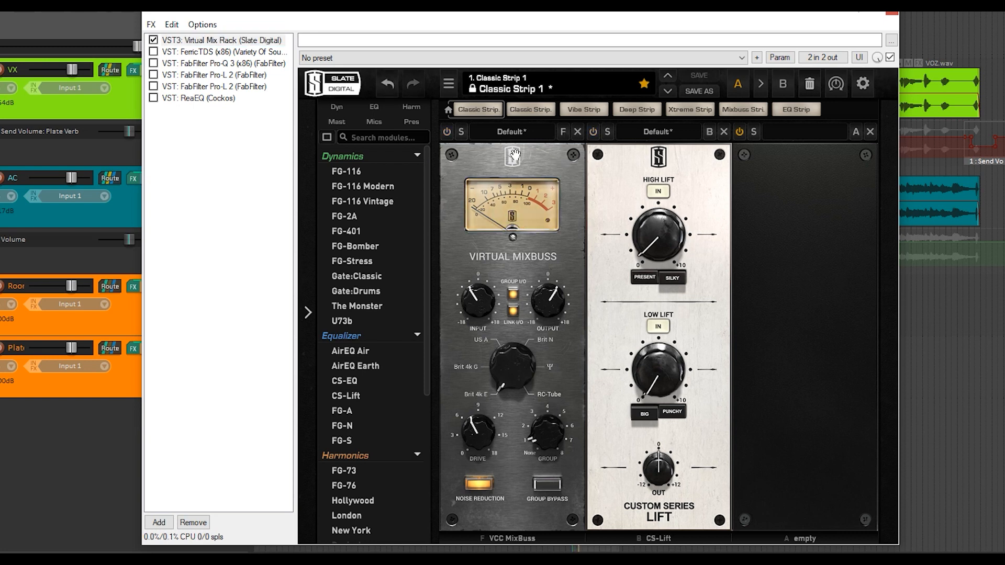
# With only Virtual Mix Rack enabled on the master, compare its VCC MixBuss module off and on, leaving the module on
pyautogui.click(448, 131)
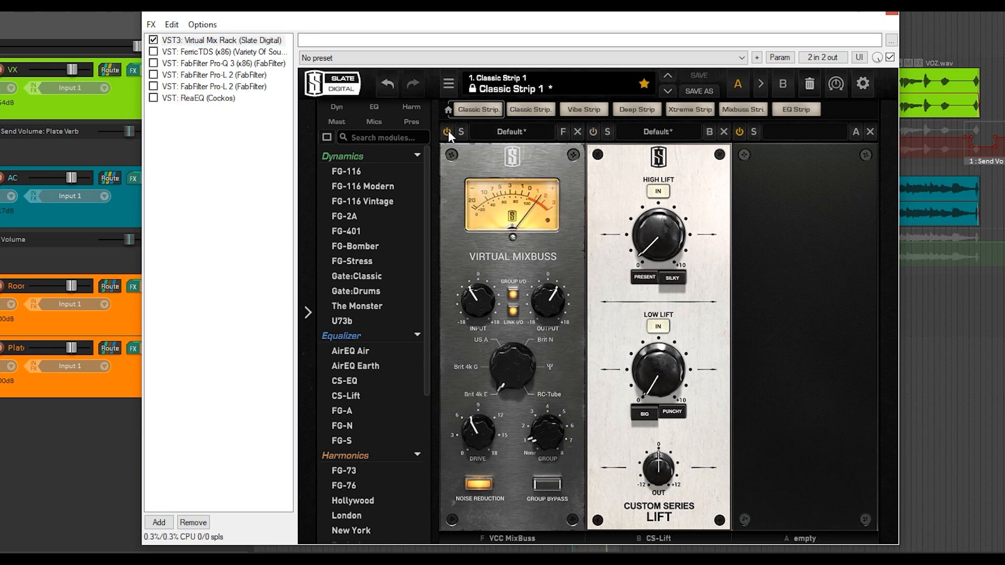
pyautogui.click(448, 132)
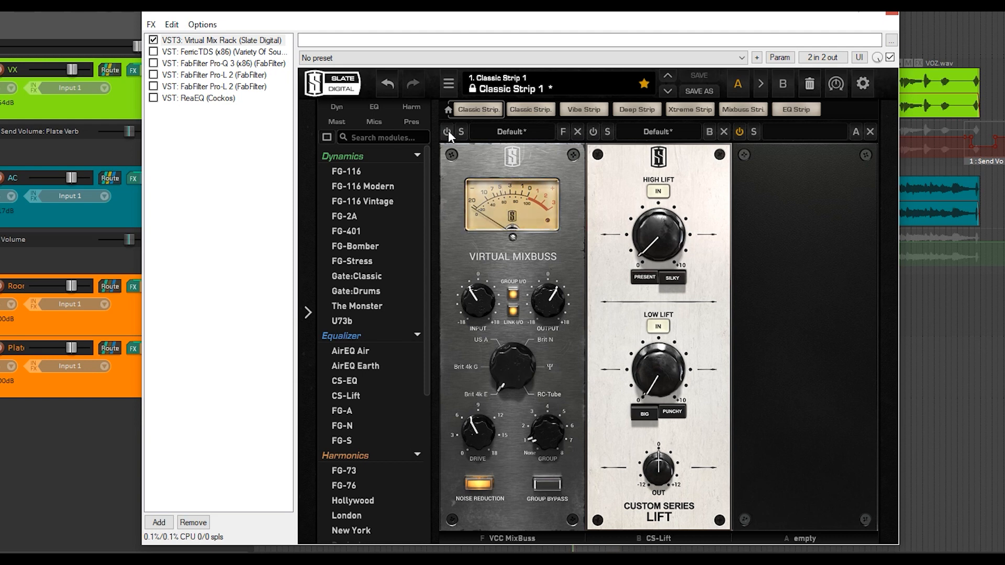
pyautogui.click(448, 131)
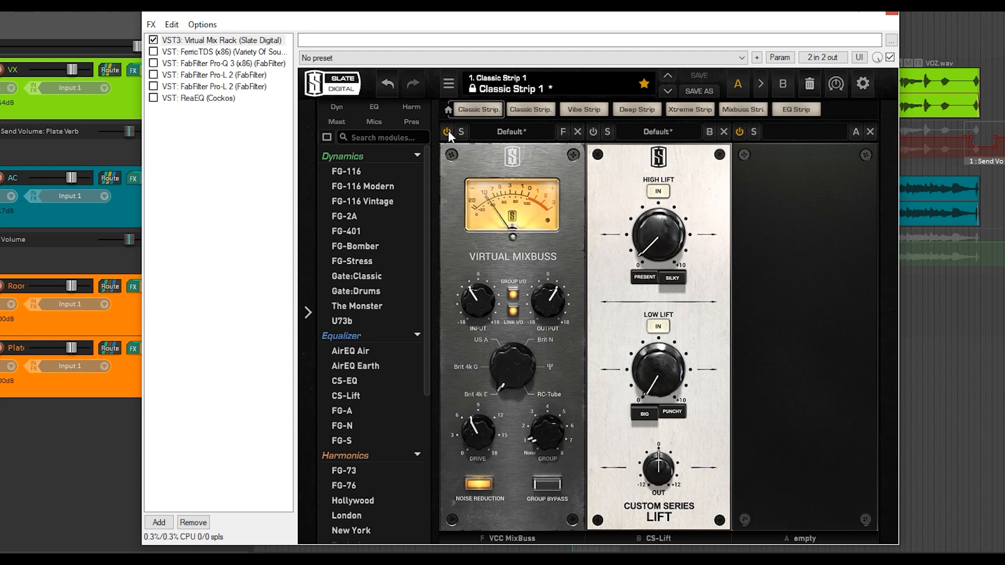
# Extend the end of the time selection to about bar 36 and audition it with Virtual Mix Rack in view
pyautogui.moveTo(492, 16); pyautogui.dragTo(539, 180)
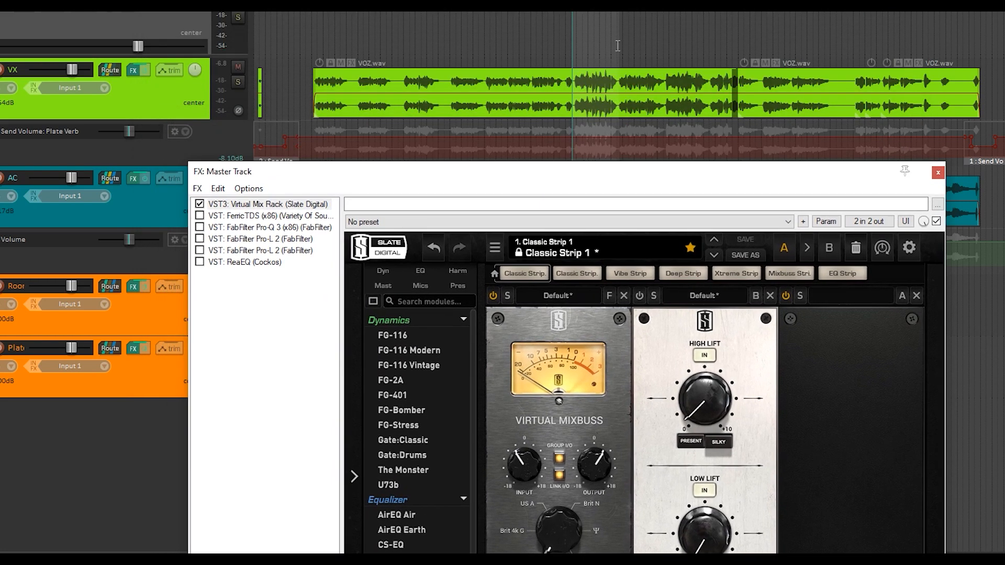
pyautogui.moveTo(618, 40); pyautogui.dragTo(662, 41)
pyautogui.moveTo(579, 166); pyautogui.dragTo(577, 0)
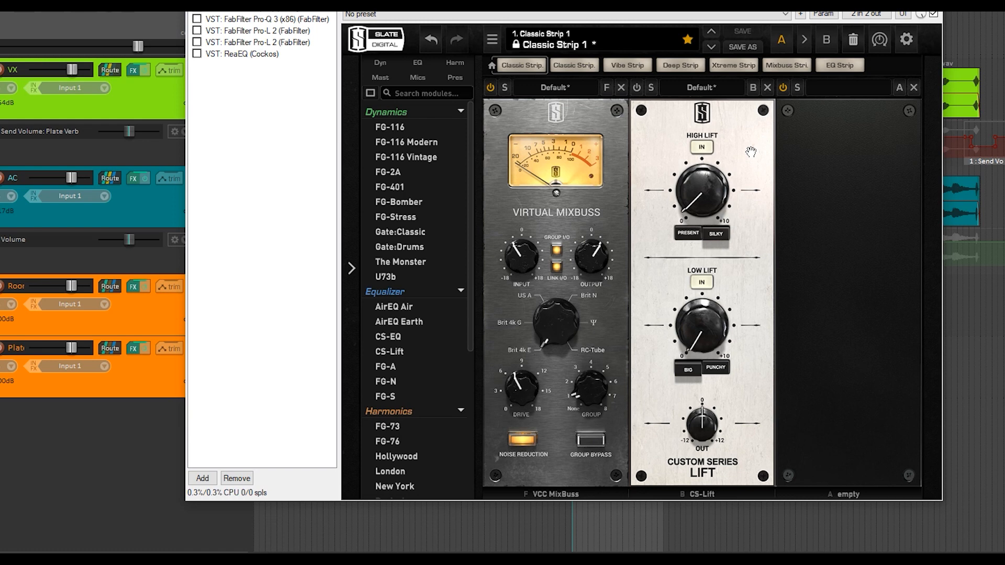
pyautogui.press('space')
# Open and enable FerricTDS in the master chain, placing its window clear of the effects list
pyautogui.click(231, 17)
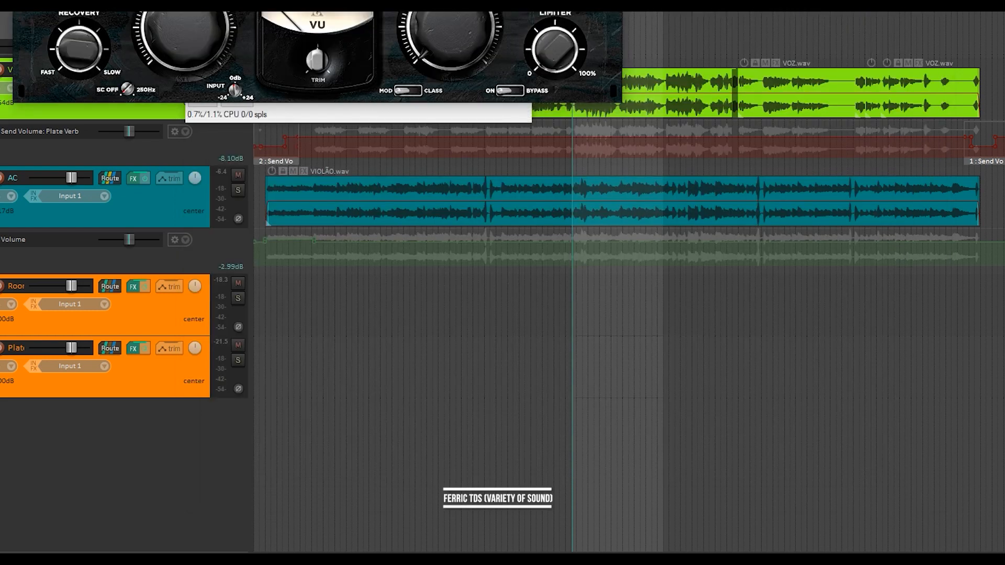
pyautogui.moveTo(265, 0); pyautogui.dragTo(470, 65)
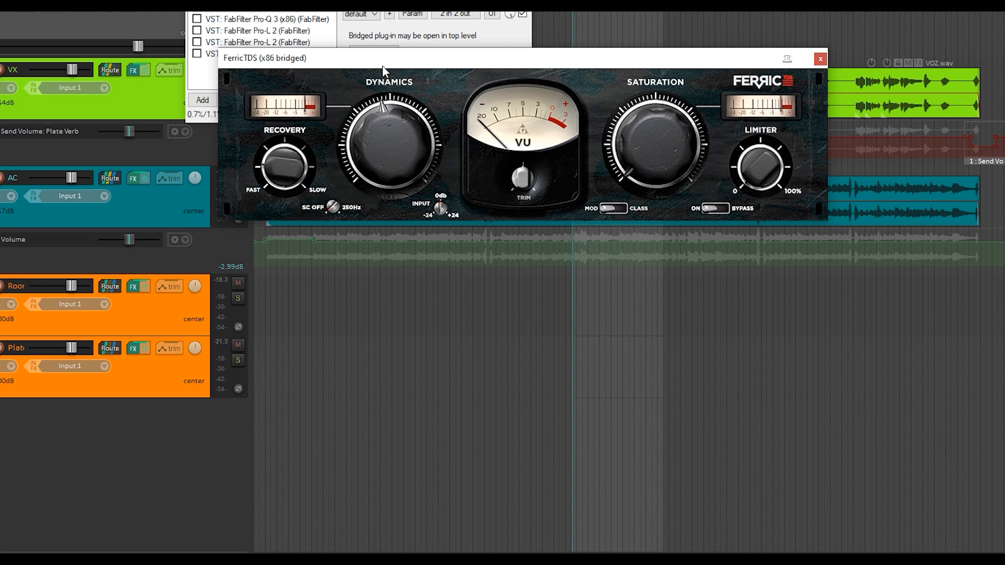
pyautogui.moveTo(382, 55); pyautogui.dragTo(501, 110)
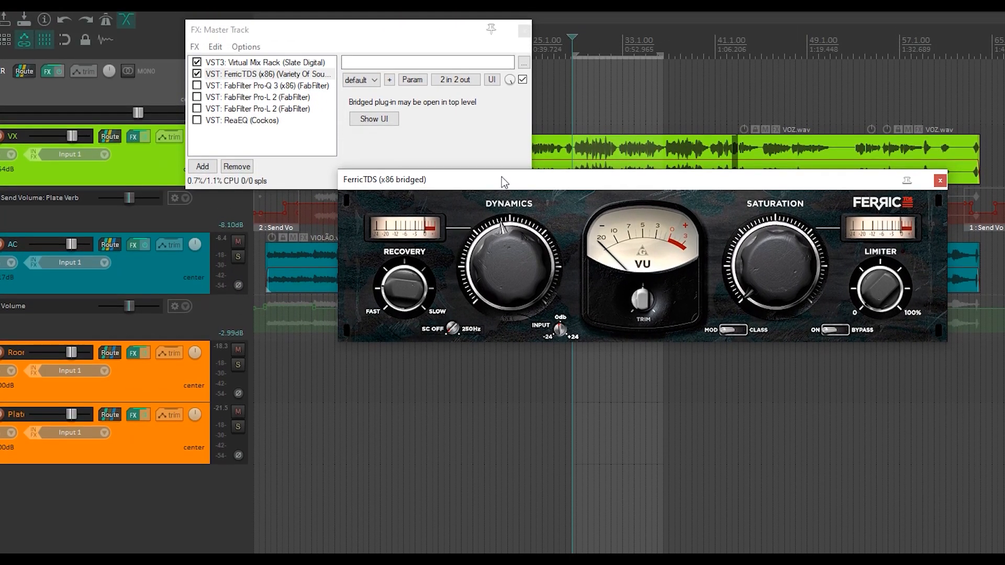
# Audition the selection while toggling FerricTDS bypass on the master to compare the sound, leaving the plug-in enabled
pyautogui.press('space')
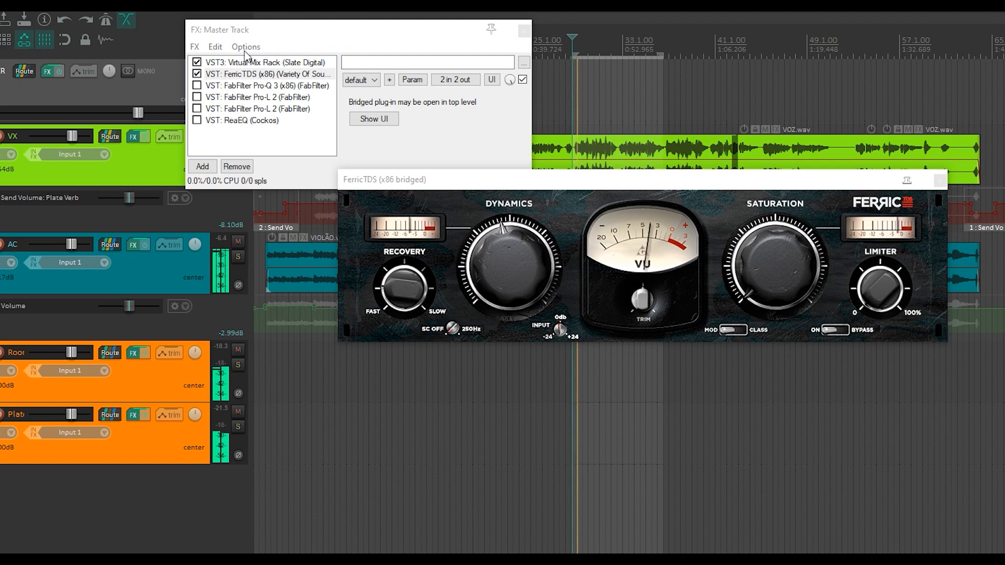
pyautogui.click(225, 78)
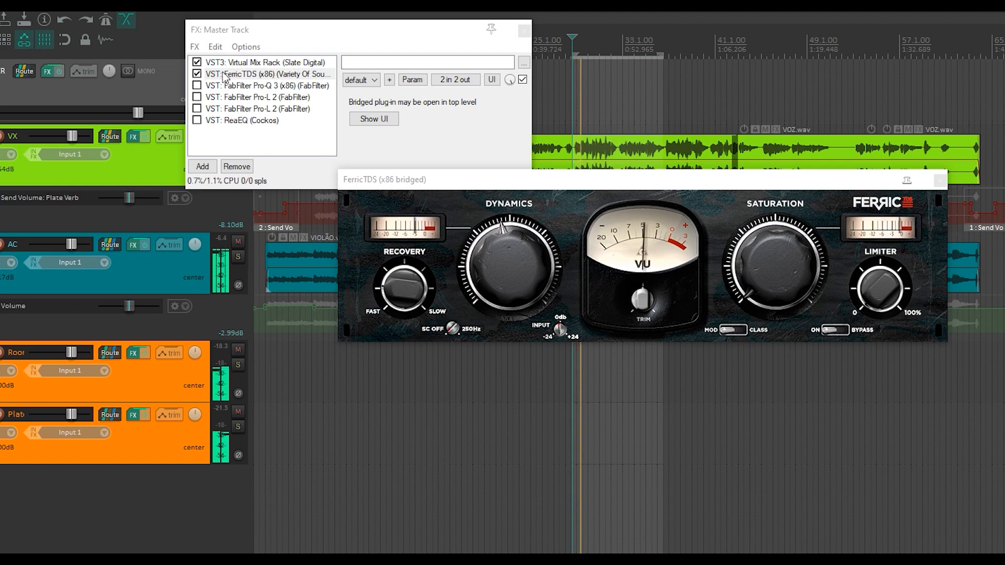
pyautogui.click(196, 75)
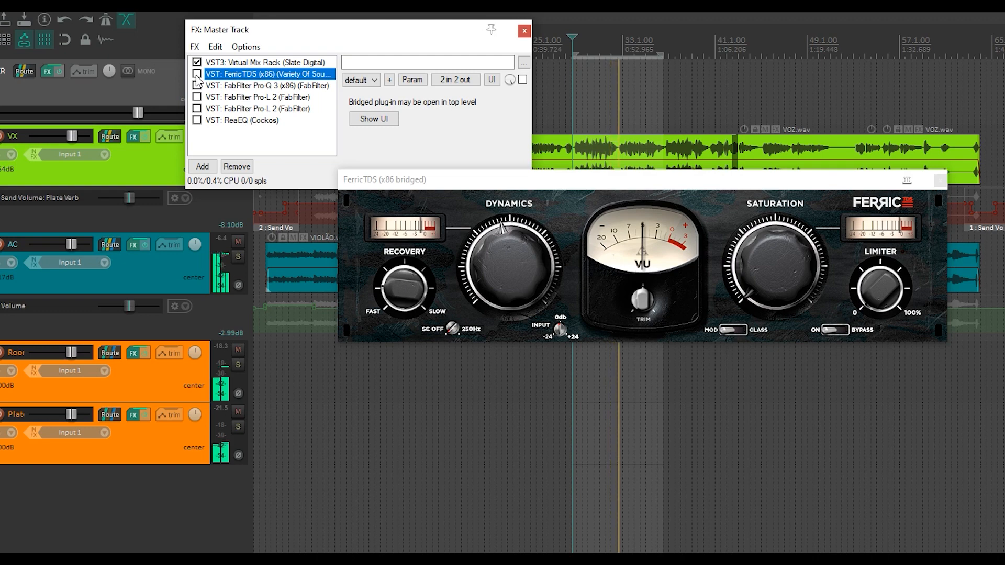
pyautogui.click(197, 75)
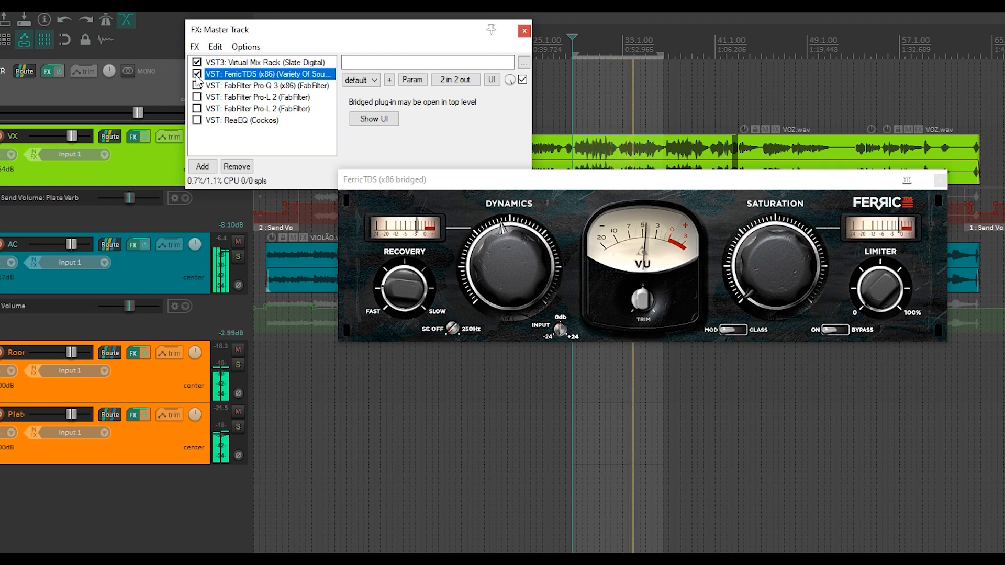
pyautogui.click(196, 74)
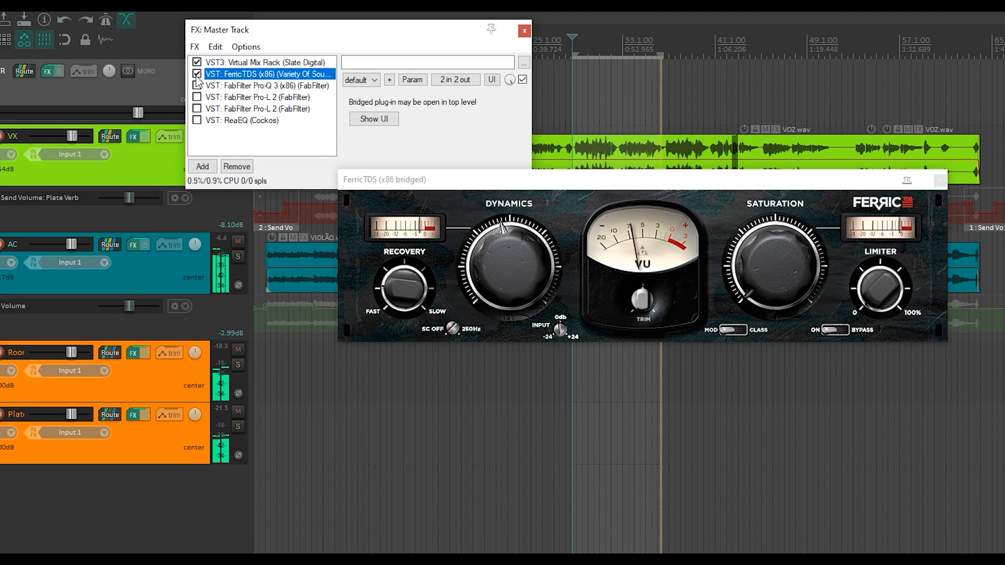
pyautogui.click(196, 73)
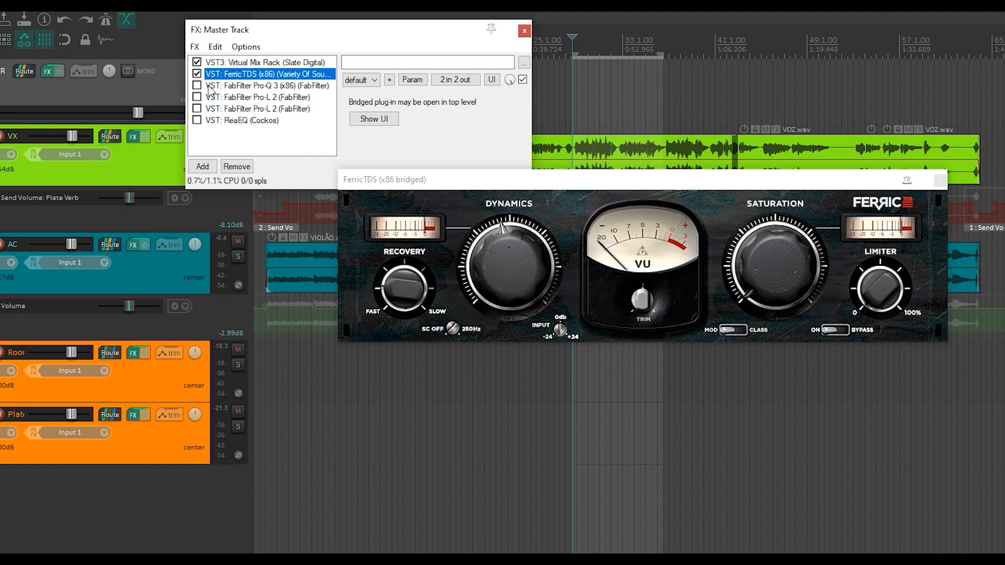
# Close the FerricTDS window, inspect FabFilter Pro-Q 3's 248 Hz band, and enable Pro-Q 3 on the master
pyautogui.click(236, 86)
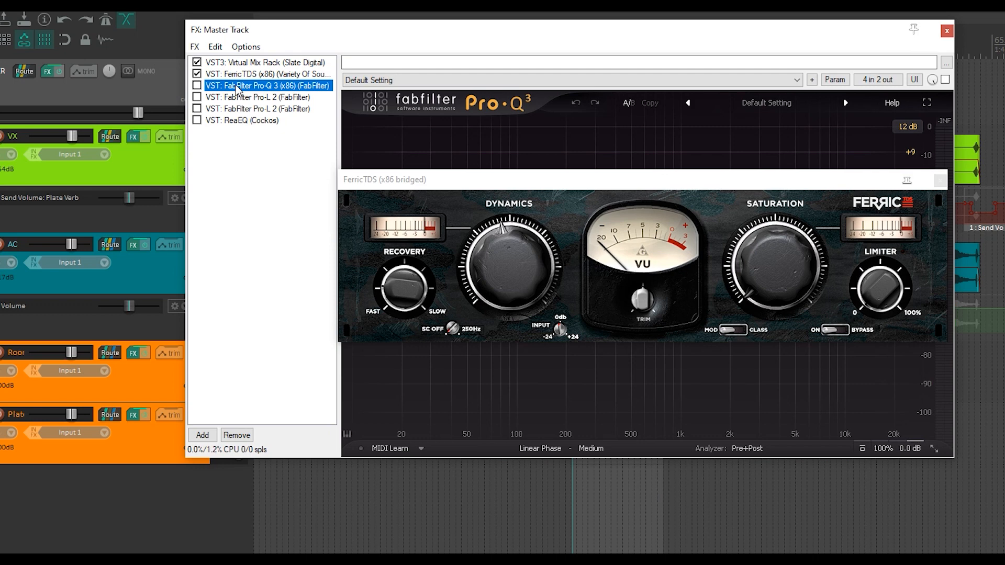
pyautogui.click(941, 180)
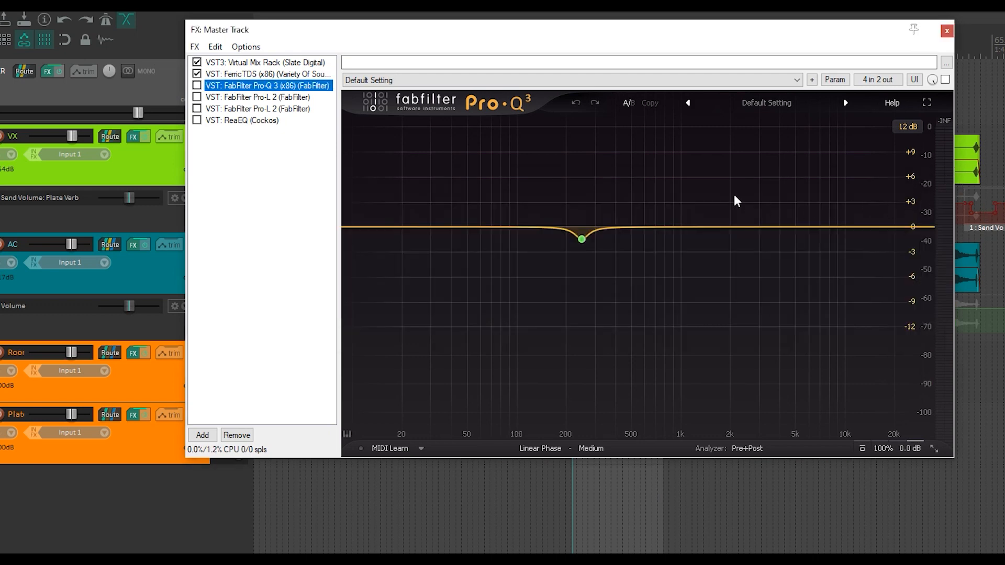
pyautogui.moveTo(582, 237)
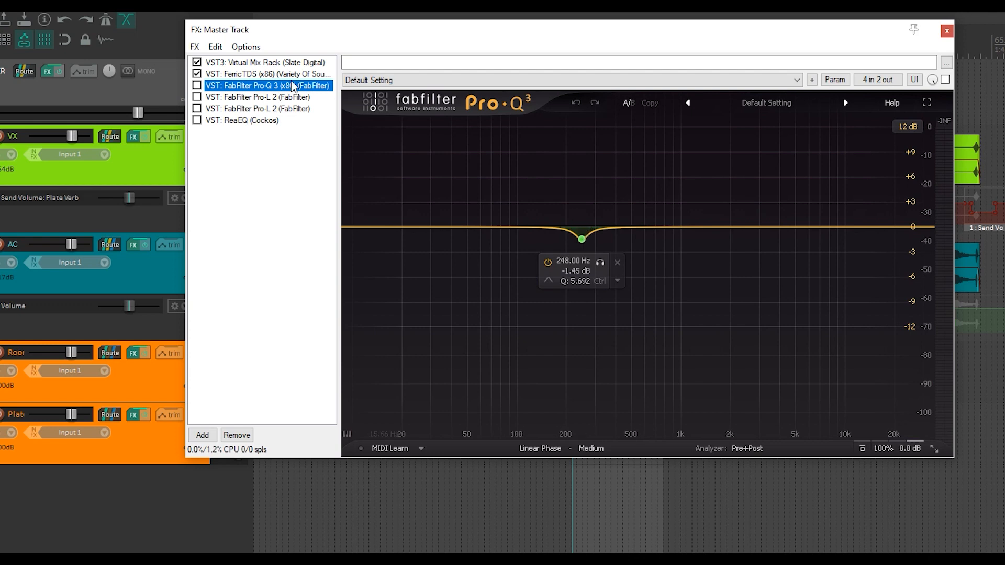
pyautogui.click(198, 85)
# Play the selection, briefly solo the 248 Hz band in the master's Pro-Q 3, and stop playback
pyautogui.press('space')
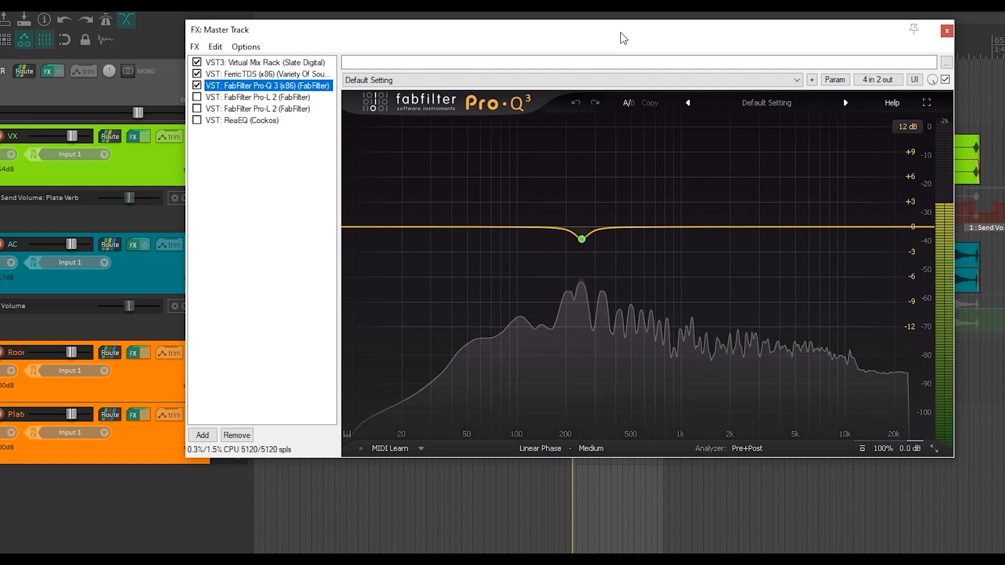
pyautogui.click(600, 263)
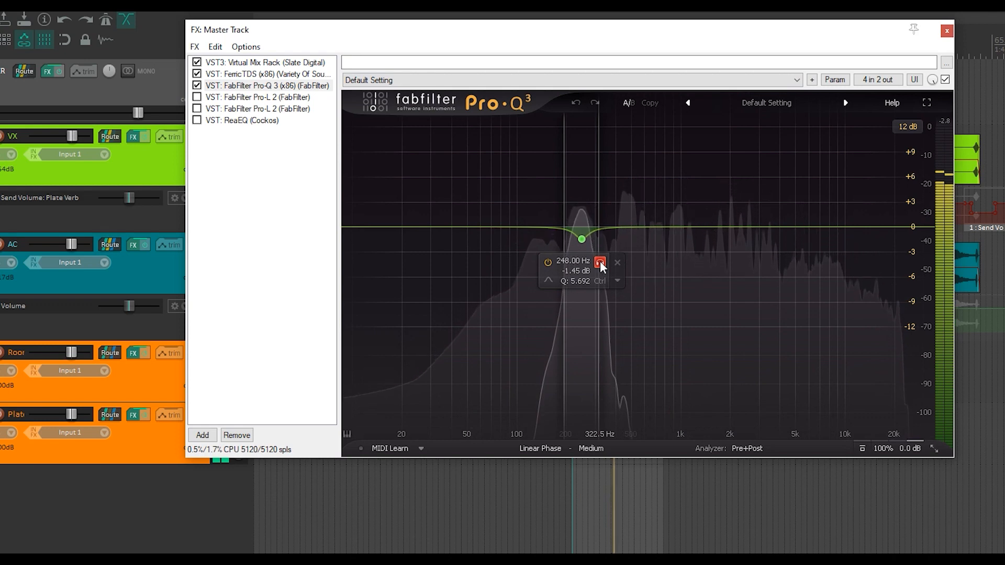
pyautogui.click(600, 261)
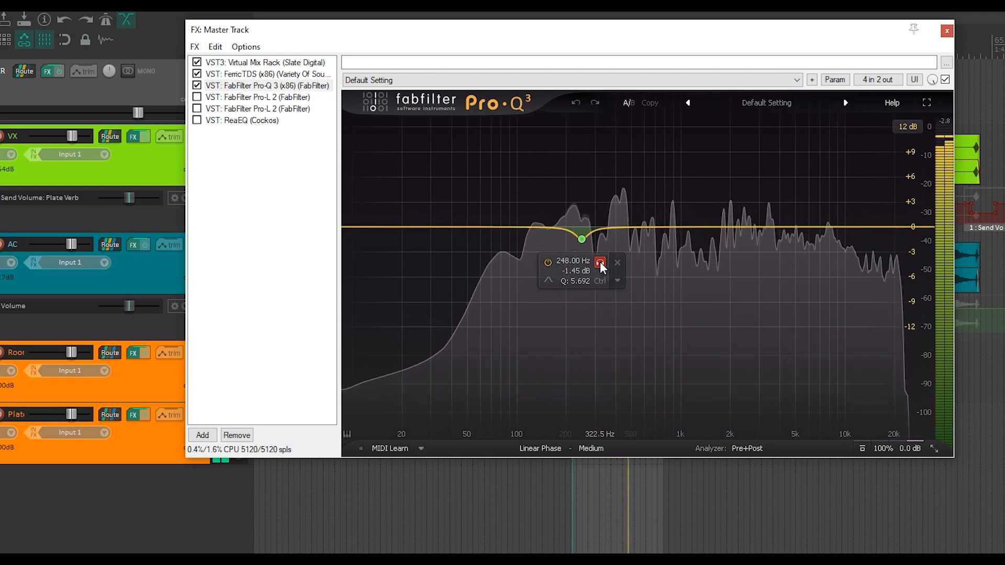
pyautogui.press('space')
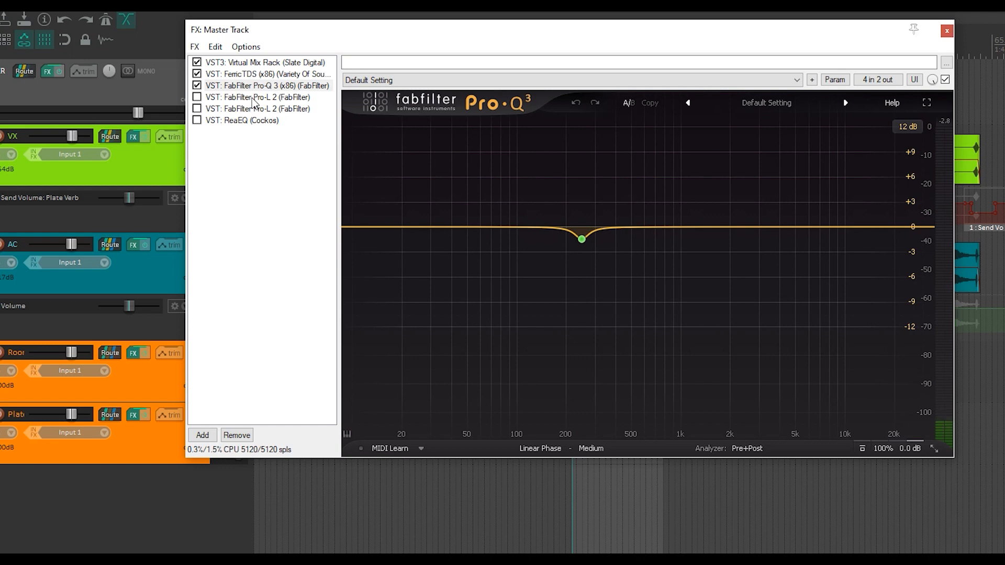
# Enable the first FabFilter Pro-L 2 on the master and play the selection through it to check its loudness, stopping playback at the end
pyautogui.click(254, 97)
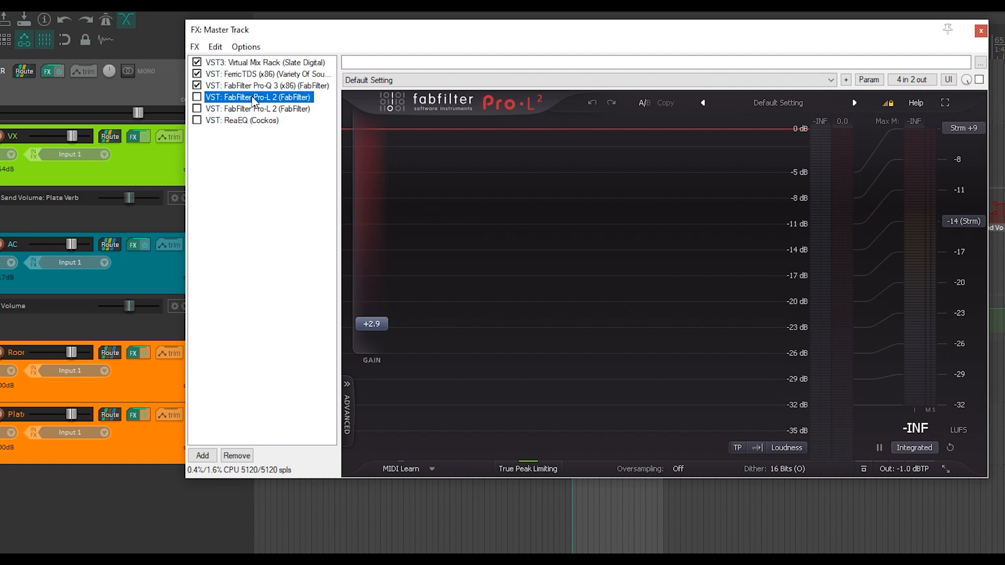
pyautogui.moveTo(361, 335)
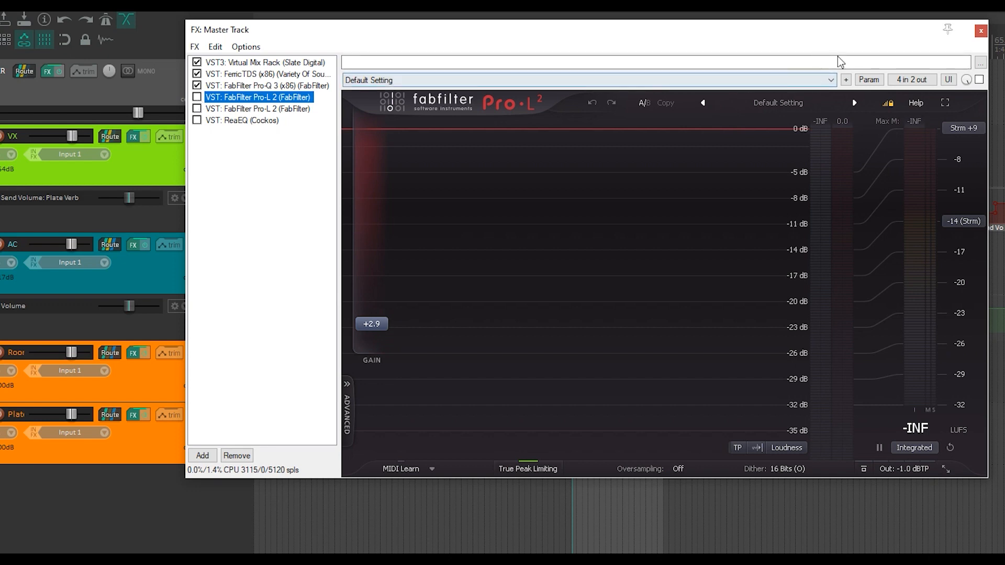
pyautogui.click(197, 97)
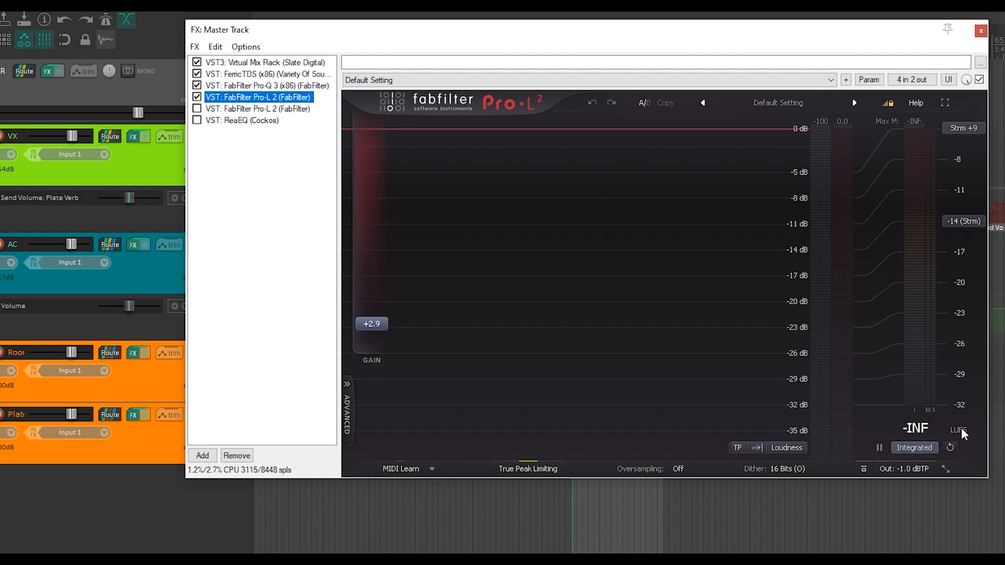
pyautogui.press('space')
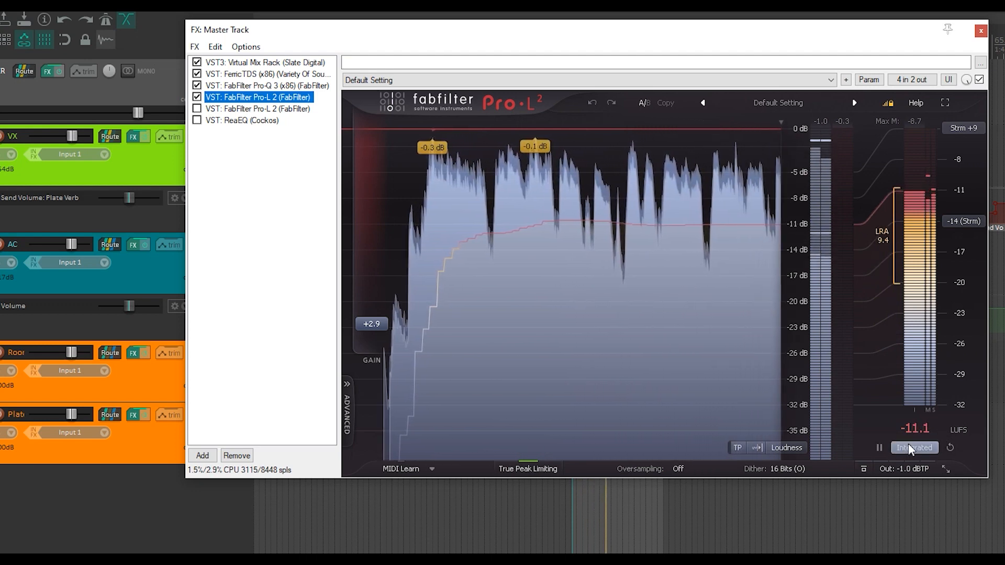
pyautogui.press('space')
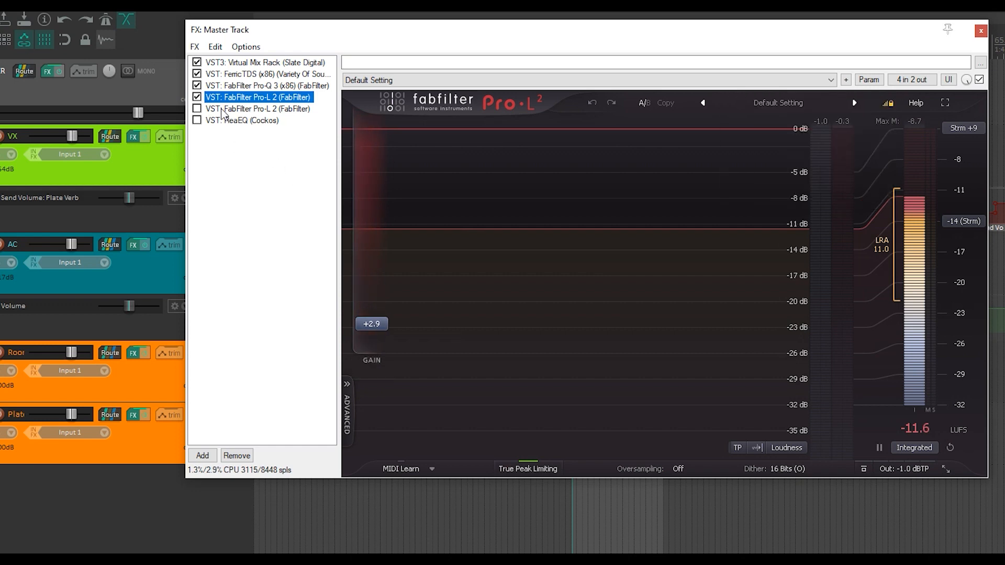
# Swap the first Pro-L 2 for the second one on the master and play the selection to compare limiting and loudness
pyautogui.click(197, 97)
pyautogui.click(197, 109)
pyautogui.click(213, 111)
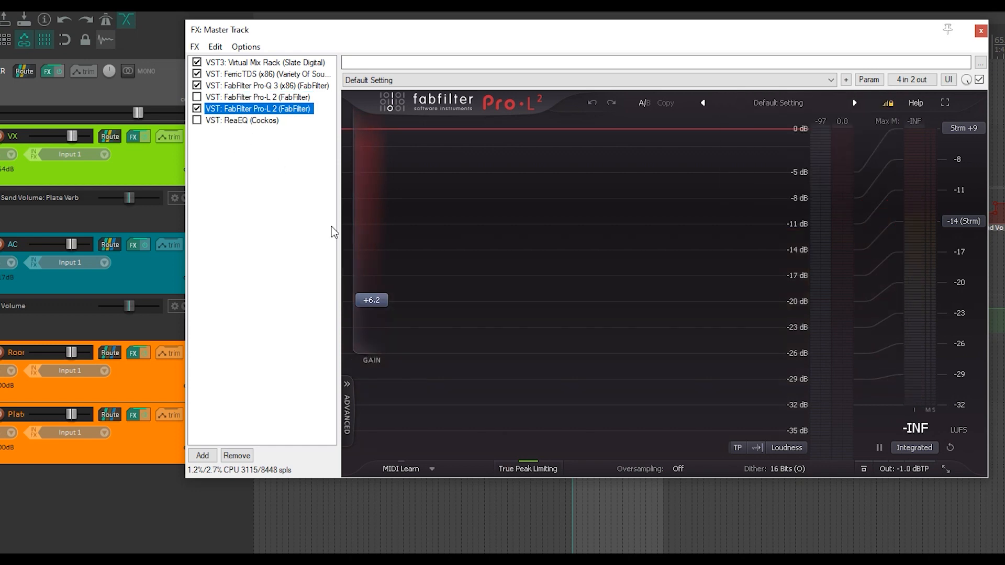
pyautogui.moveTo(369, 301)
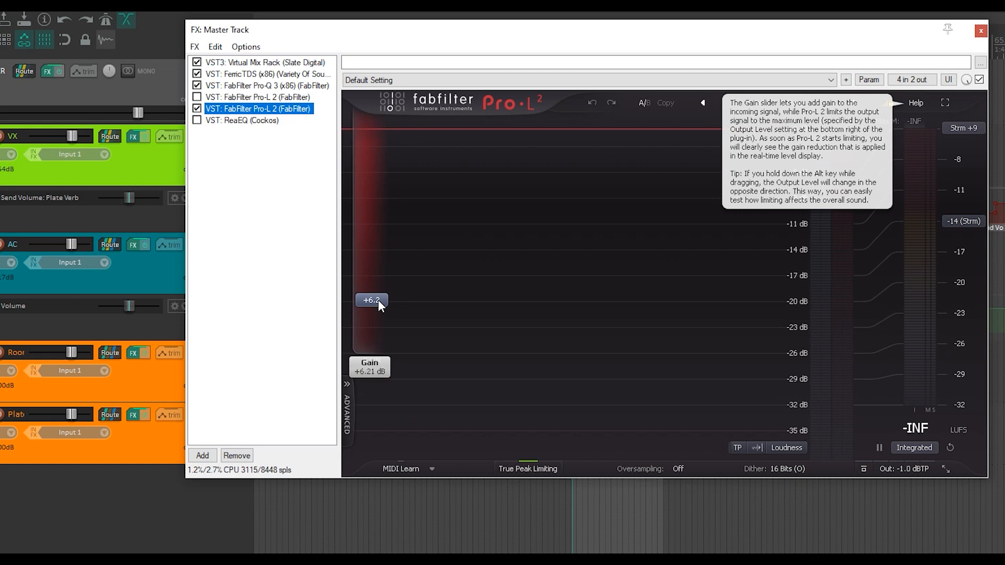
pyautogui.press('space')
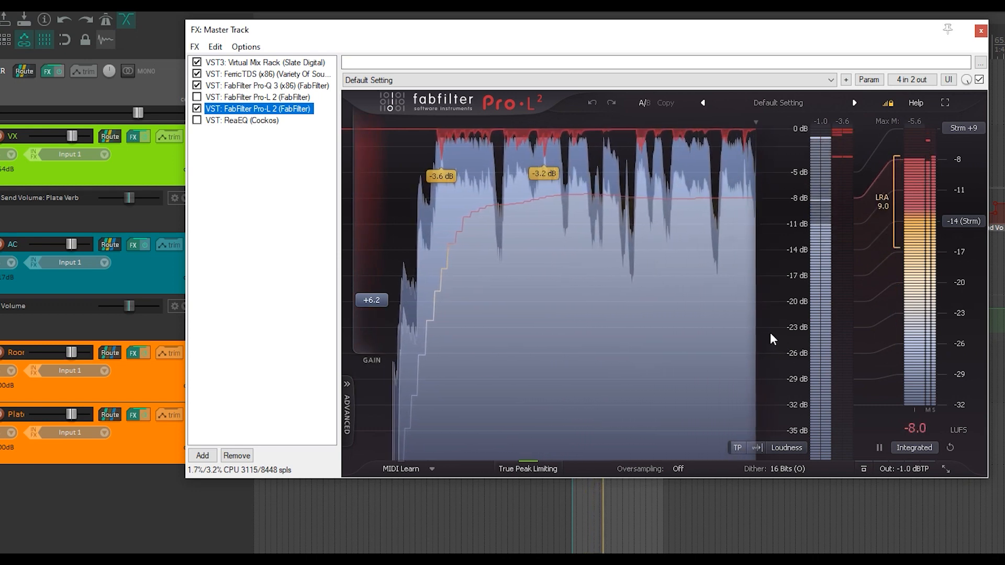
pyautogui.press('space')
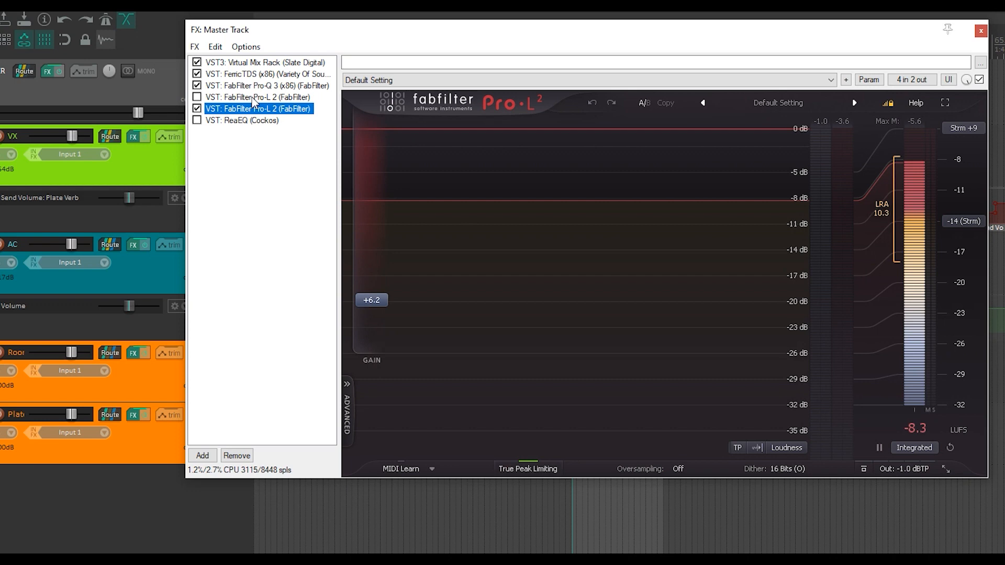
# Disable the second Pro-L 2 on the master and temporarily enable ReaEQ to audition the selection through its phone-style filter
pyautogui.click(198, 109)
pyautogui.click(229, 128)
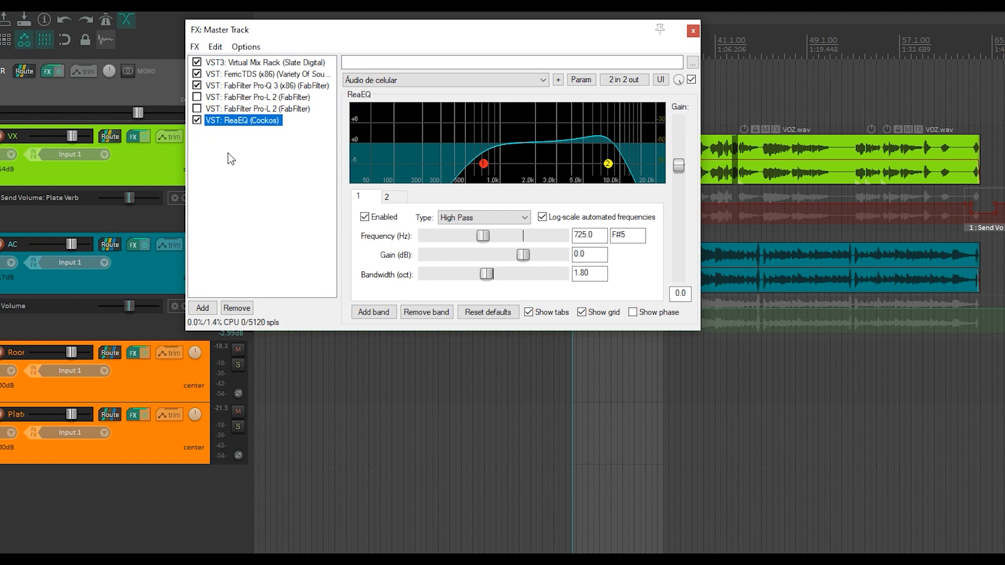
pyautogui.press('space')
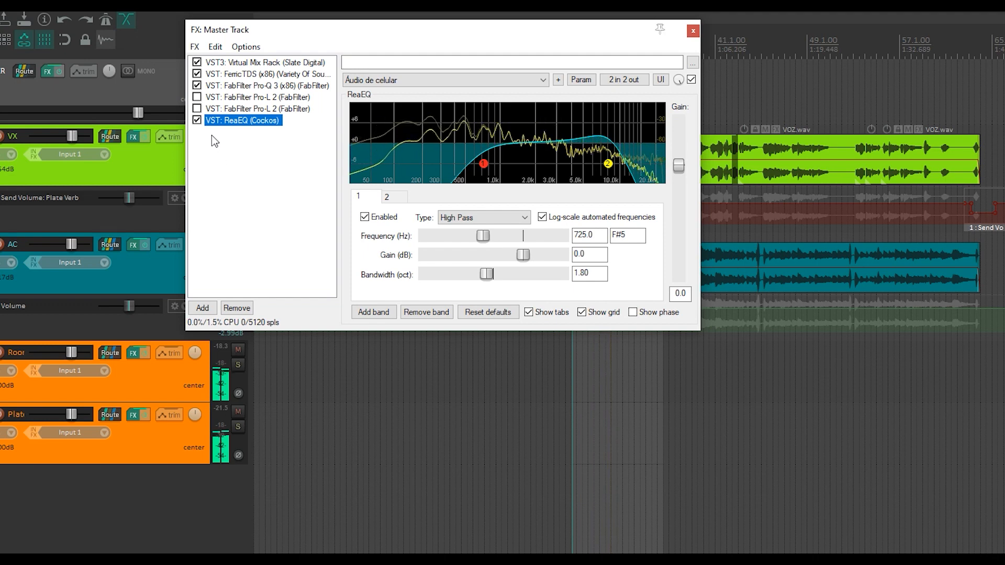
pyautogui.press('space')
pyautogui.click(196, 120)
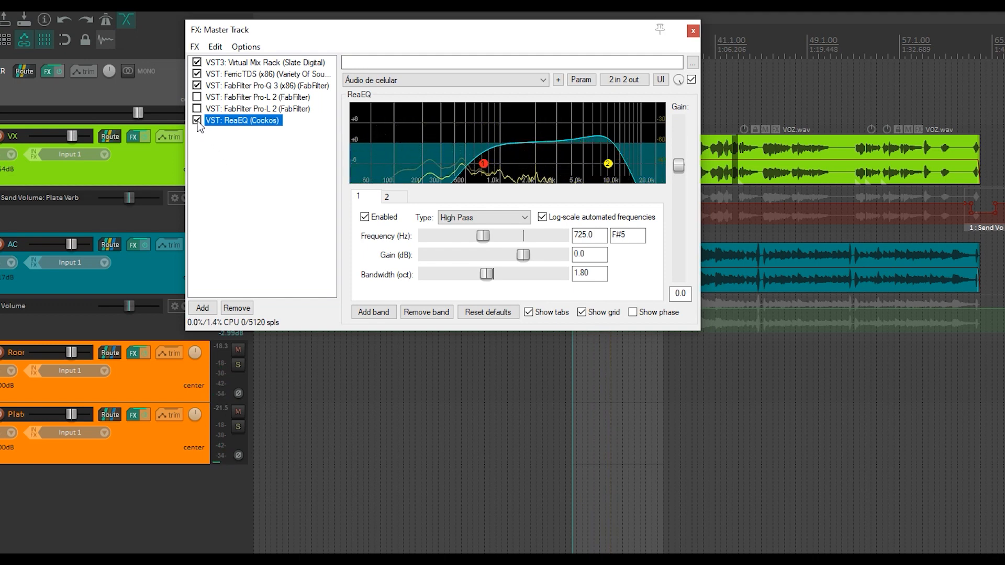